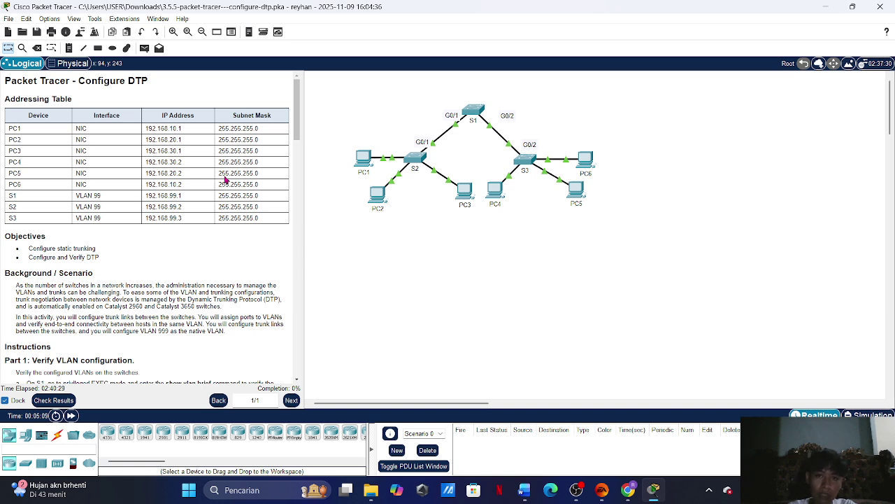
# Open the command line of switch S1 and enter privileged EXEC mode
pyautogui.click(471, 111)
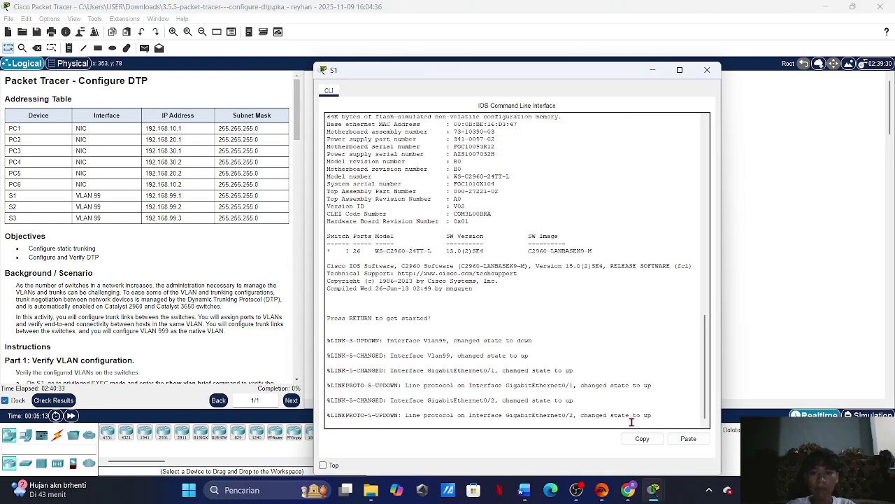
pyautogui.press('Return')
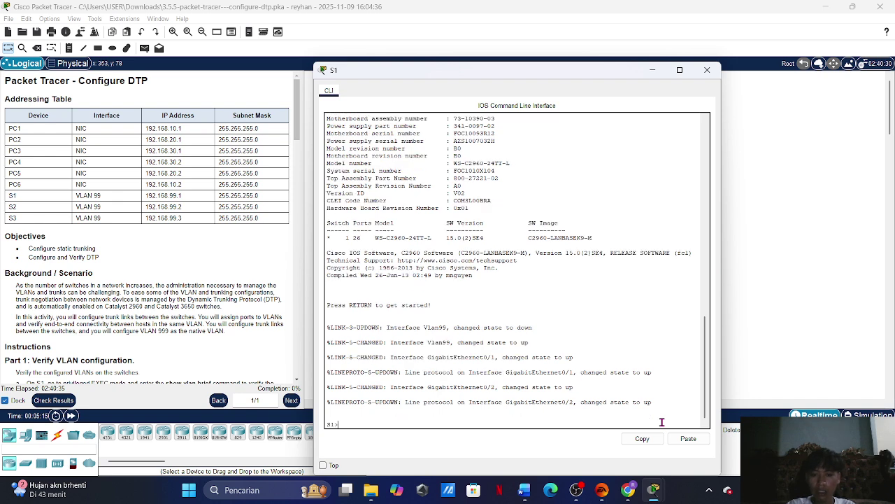
pyautogui.write('enable')
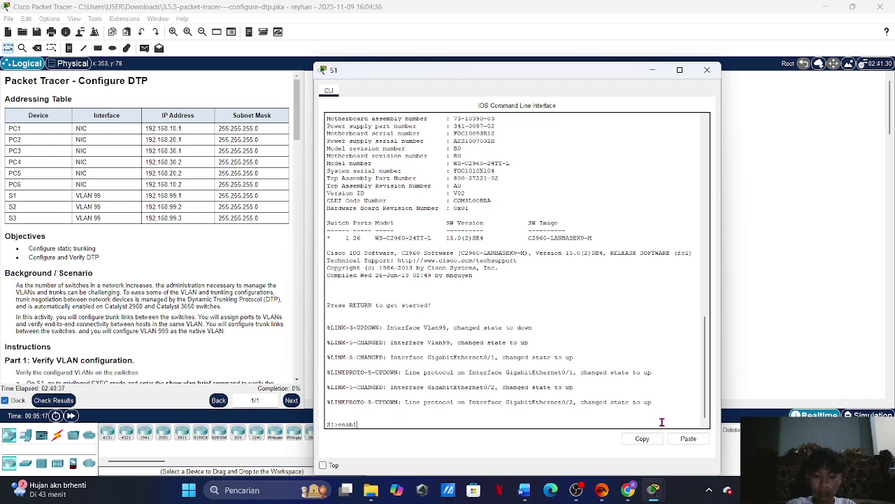
pyautogui.press('Return')
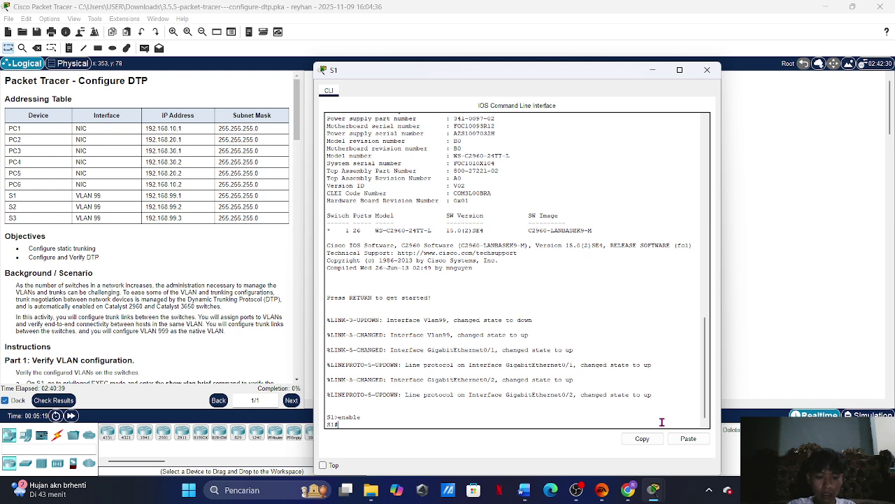
# Run show vlan brief on S1 to check its configured VLANs, and return to the topology
pyautogui.write('sh')
pyautogui.press('Tab')
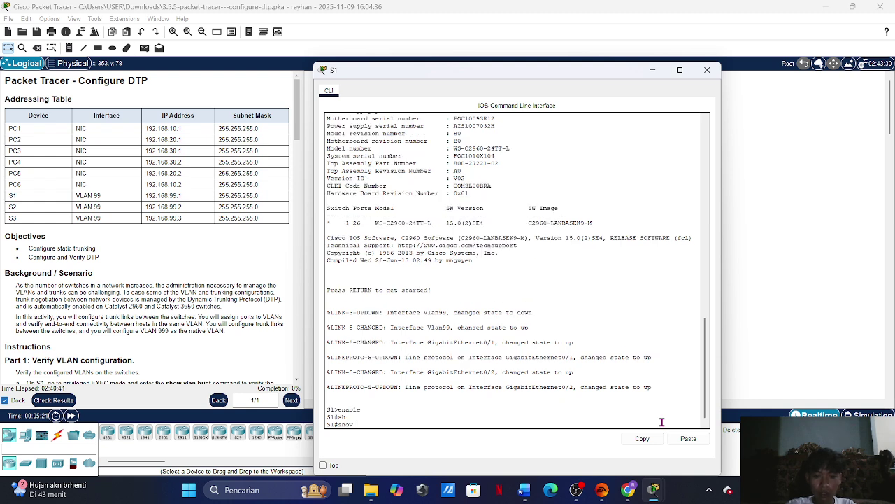
pyautogui.write('v')
pyautogui.press('Tab')
pyautogui.write('b')
pyautogui.press('Tab')
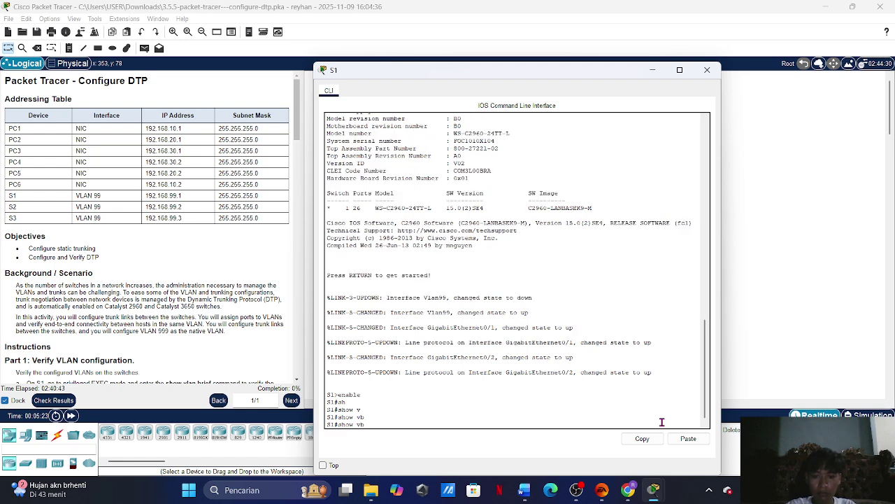
pyautogui.write('l')
pyautogui.press('Tab')
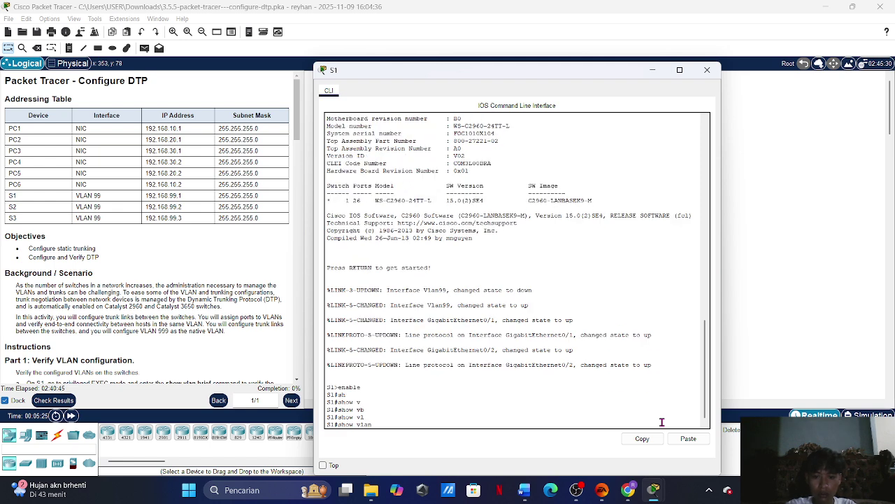
pyautogui.write('b')
pyautogui.press('Tab')
pyautogui.press('Return')
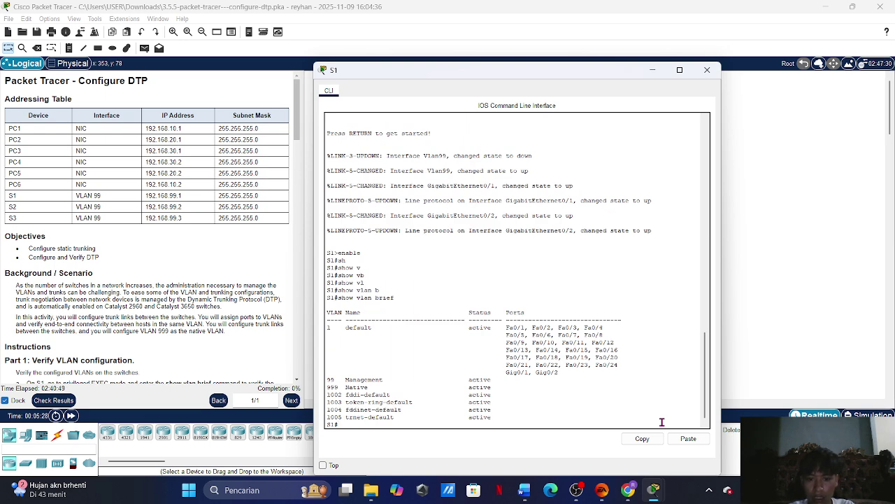
pyautogui.click(847, 257)
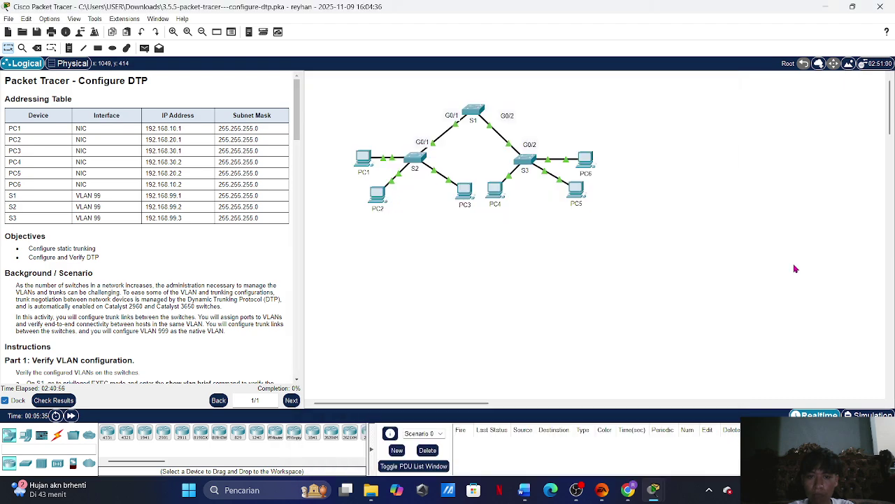
# Open the command line of switch S2 and enter privileged EXEC mode
pyautogui.click(416, 162)
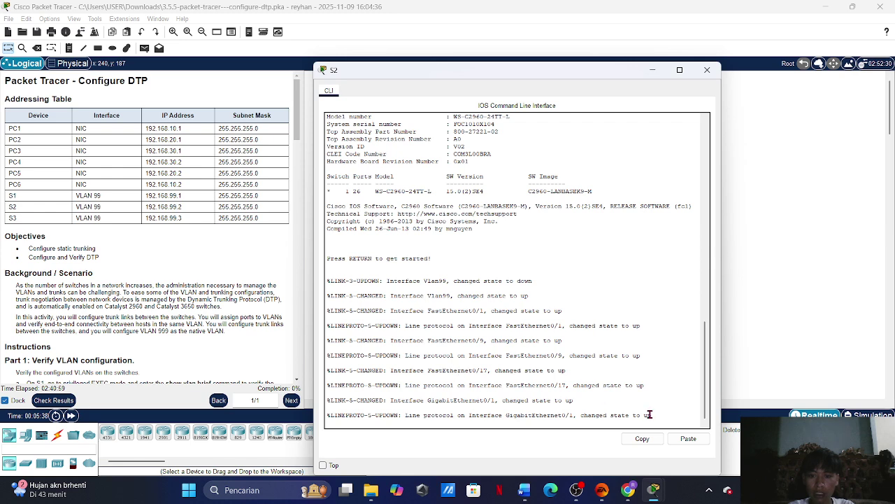
pyautogui.press('Return')
pyautogui.write('enab')
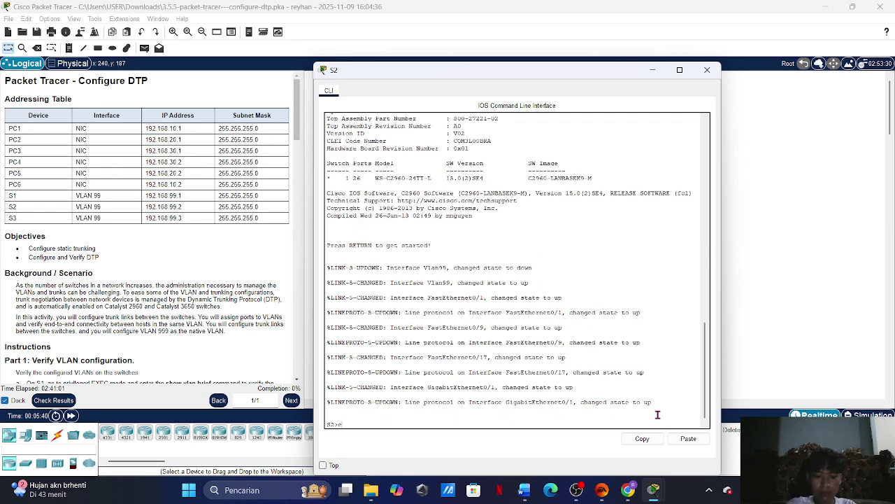
pyautogui.write('le')
pyautogui.press('Return')
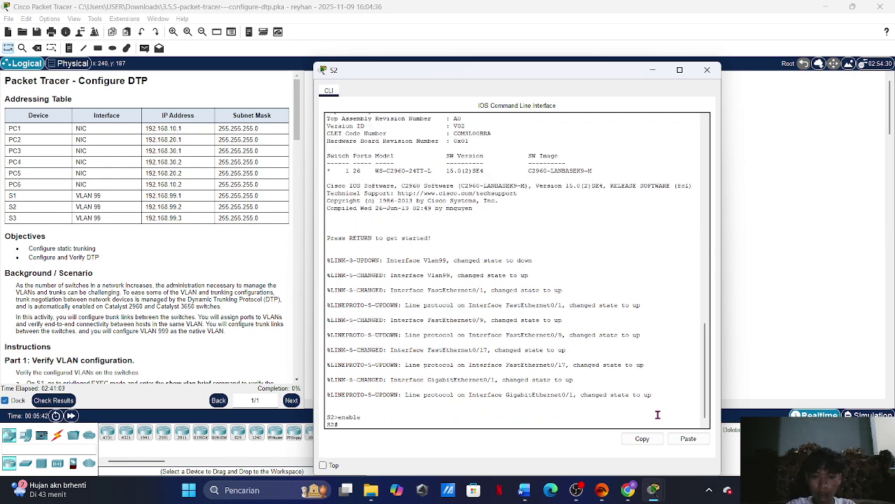
# Run show vlan brief on S2 to check its configured VLANs, and return to the topology
pyautogui.write('sh')
pyautogui.press('Tab')
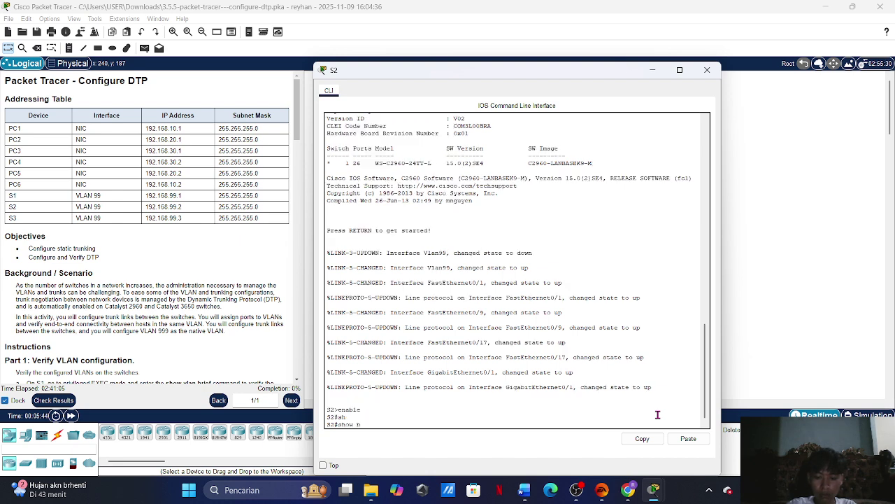
pyautogui.write('vl')
pyautogui.press('Tab')
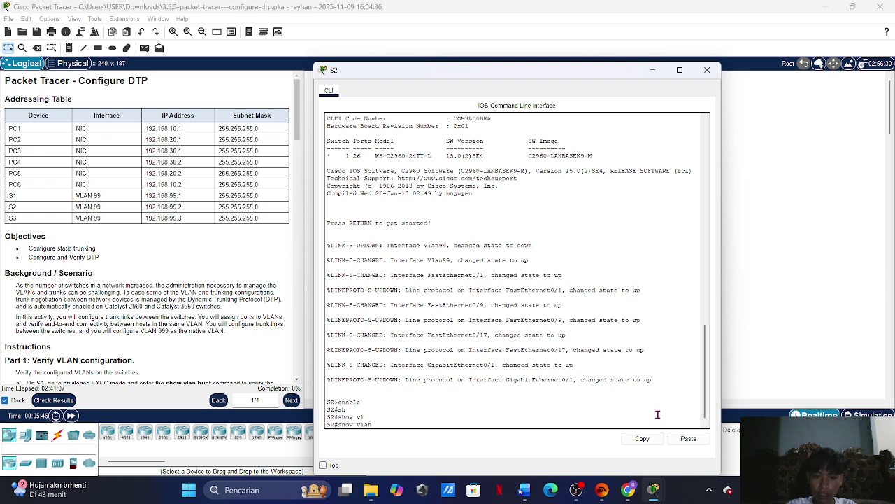
pyautogui.write('b')
pyautogui.press('Tab')
pyautogui.press('Return')
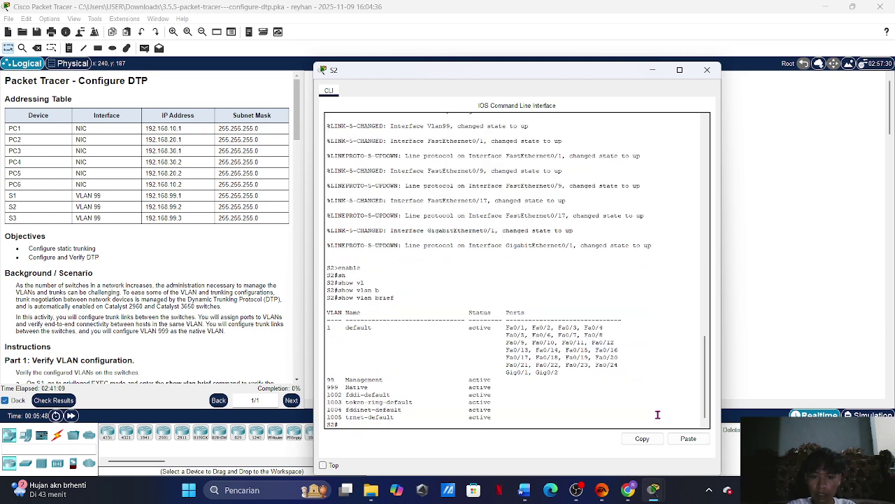
pyautogui.click(790, 347)
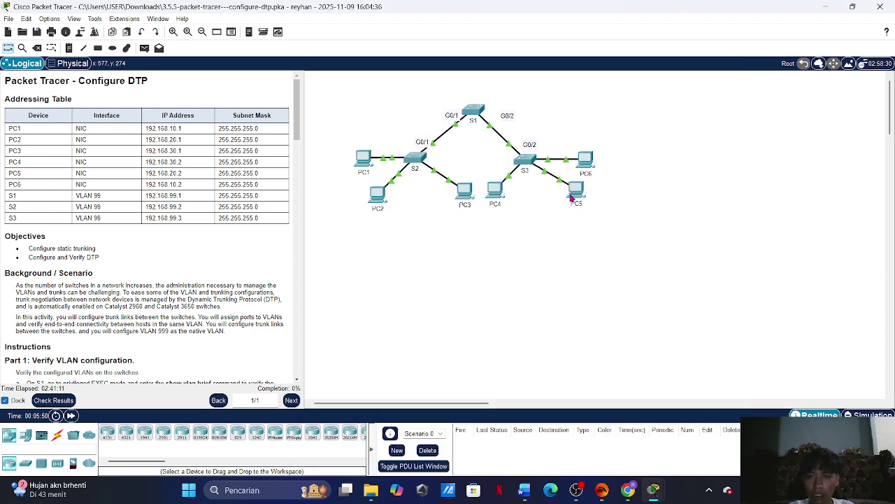
# Open the command line of switch S3 and enter privileged EXEC mode
pyautogui.click(526, 161)
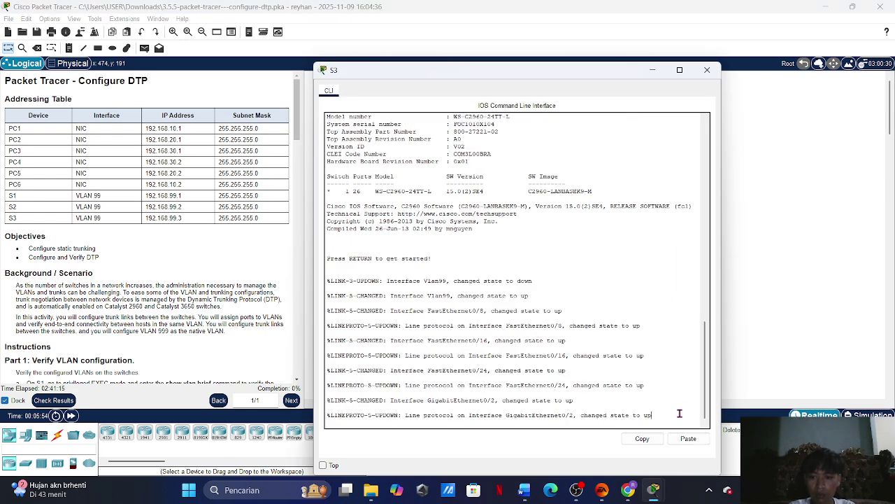
pyautogui.press('Return')
pyautogui.write('en')
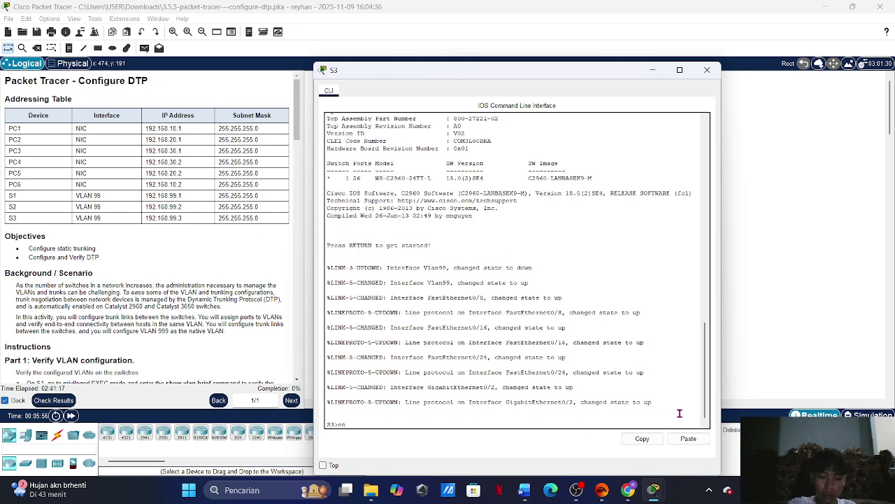
pyautogui.press('Tab')
pyautogui.press('Return')
# Run show vlan brief on S3 to check its configured VLANs, and return to the topology
pyautogui.write('sh')
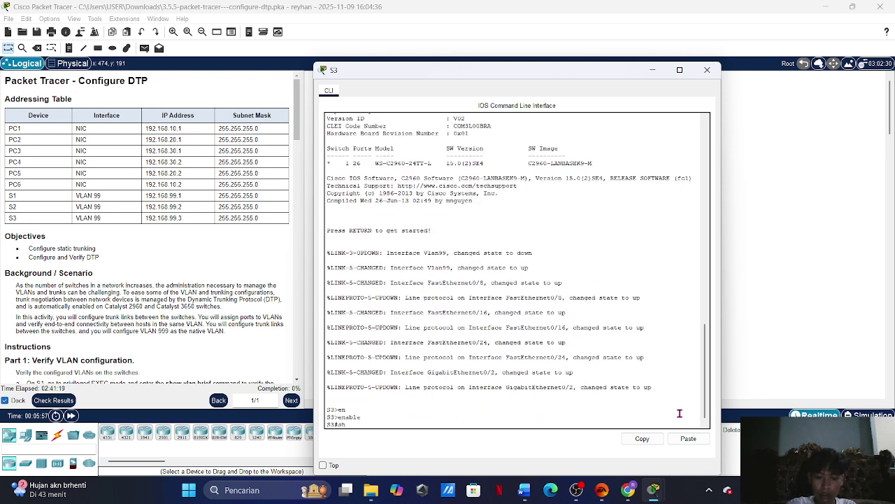
pyautogui.press('Tab')
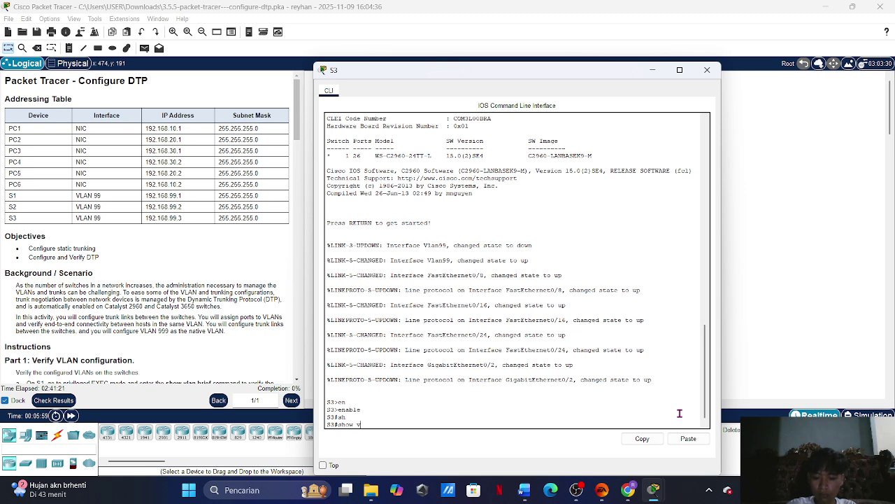
pyautogui.write('vl')
pyautogui.press('Tab')
pyautogui.write('b')
pyautogui.press('Tab')
pyautogui.press('Return')
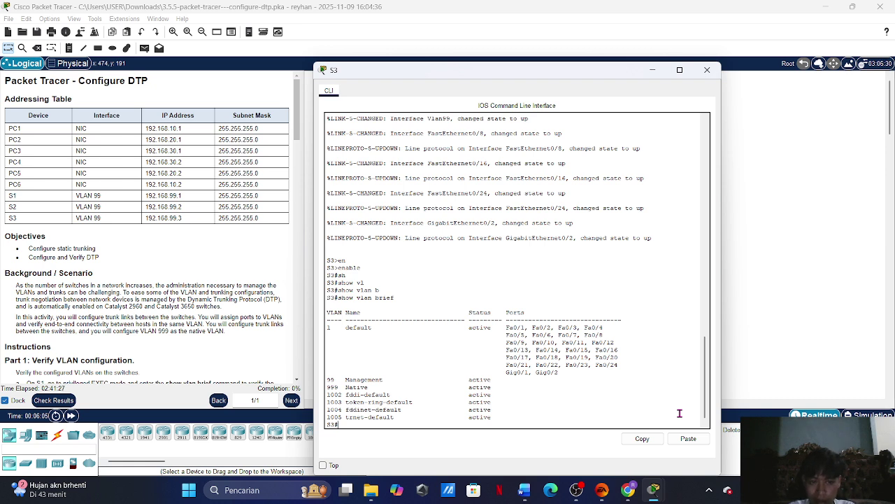
pyautogui.click(787, 356)
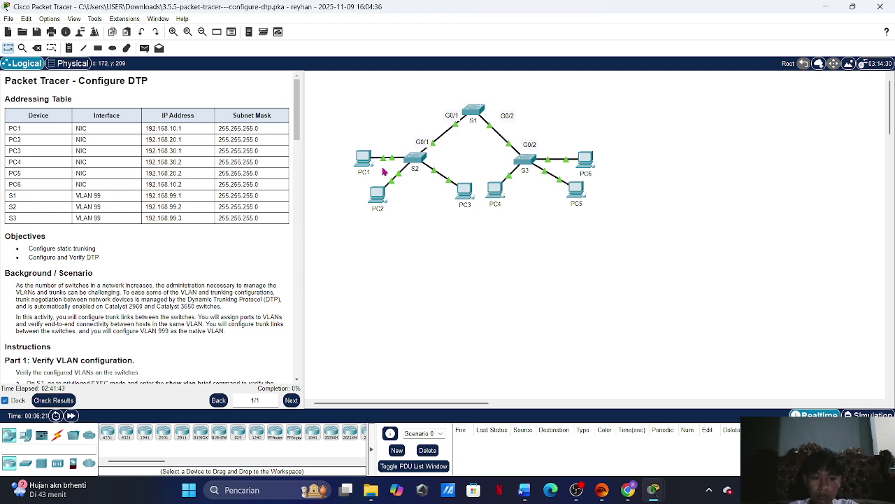
# Reopen the command line of S2, enter global configuration mode and create VLAN 10
pyautogui.click(414, 162)
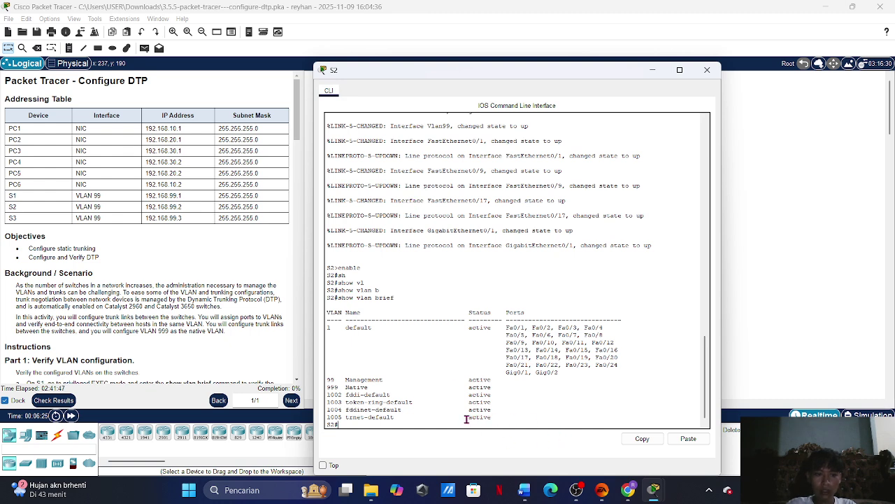
pyautogui.write('conf')
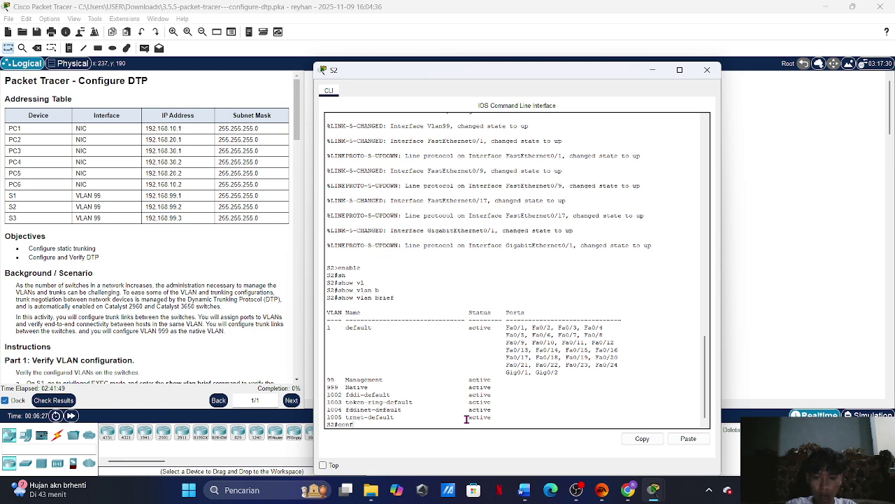
pyautogui.write('ig t')
pyautogui.press('Return')
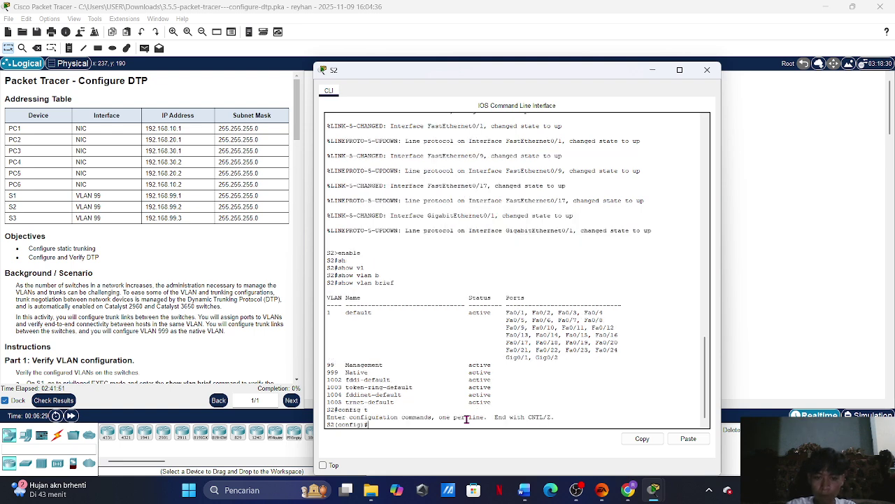
pyautogui.write('vla')
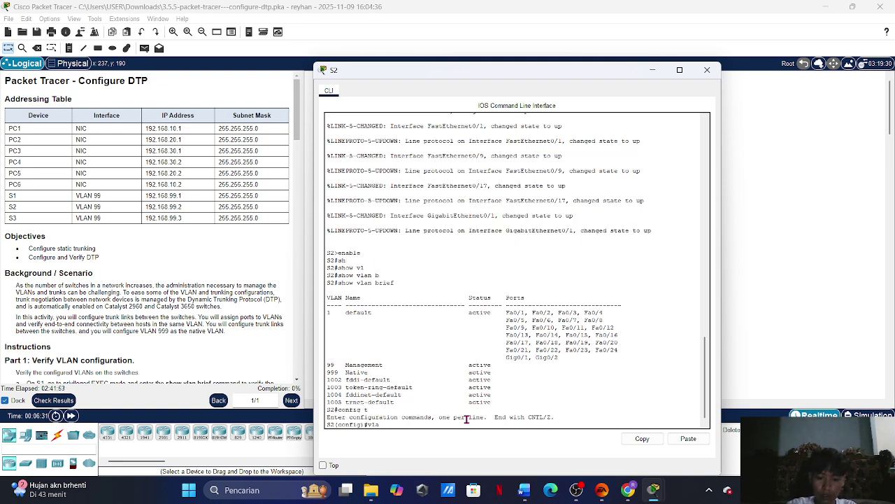
pyautogui.write('n 10')
pyautogui.press('Return')
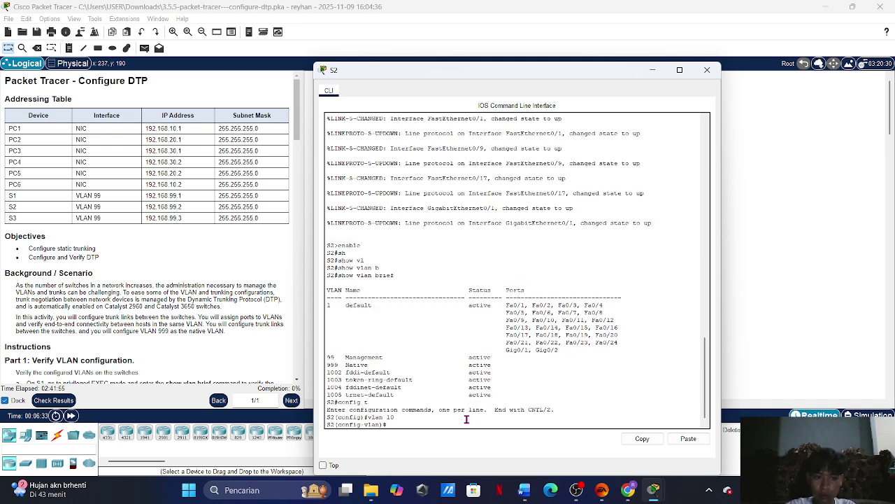
# Name VLAN 10 on S2 Red and exit to global configuration mode
pyautogui.write('na')
pyautogui.press('Tab')
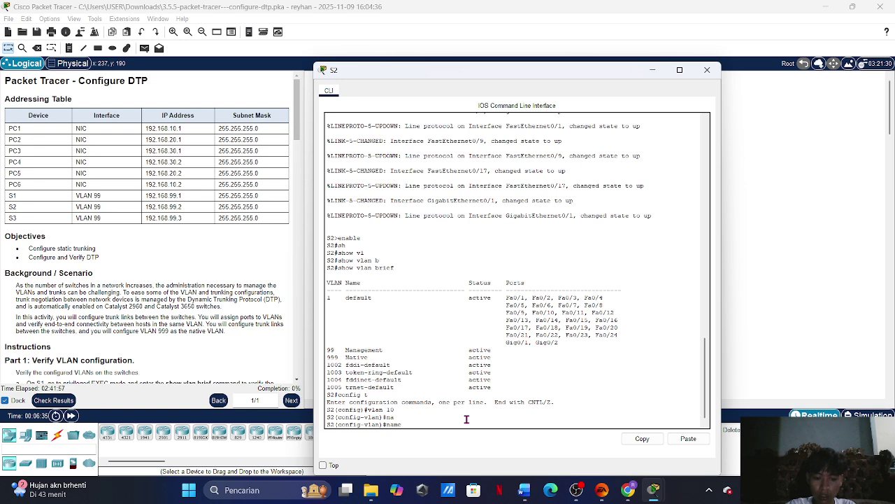
pyautogui.write('Red')
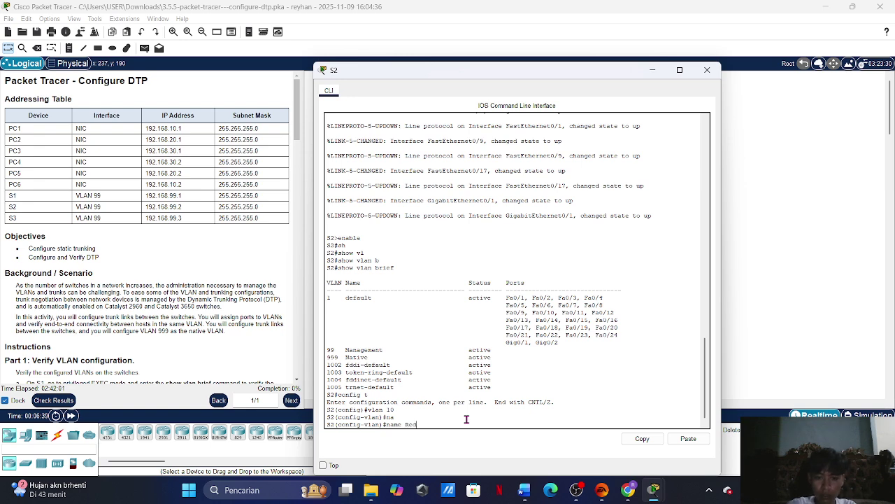
pyautogui.press('Return')
pyautogui.write('ex')
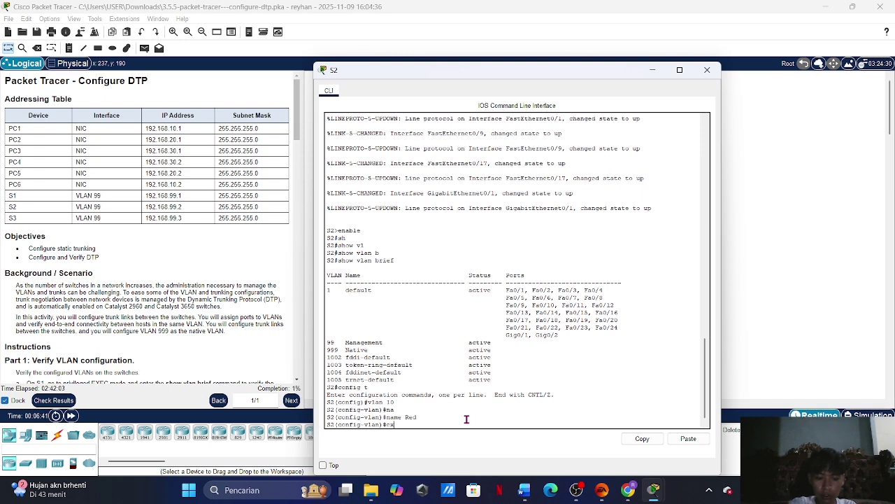
pyautogui.write('it')
pyautogui.press('Return')
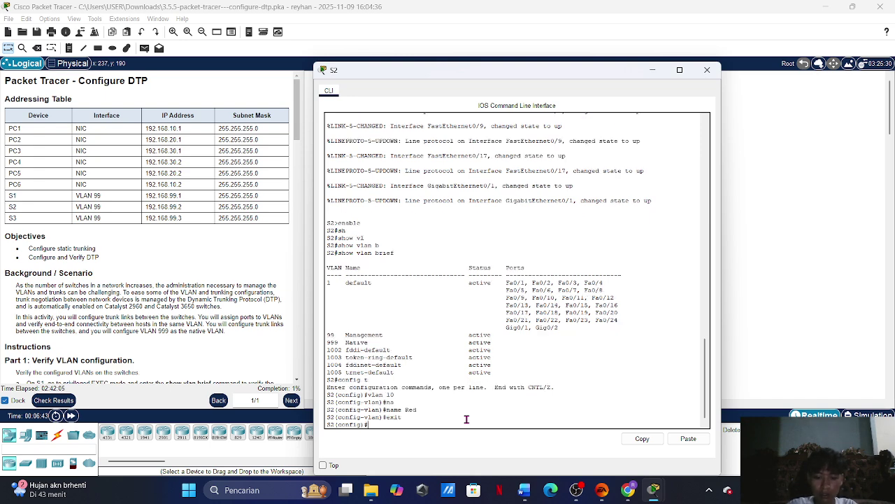
# Create VLAN 20 on S2 and name it Blue
pyautogui.write('vlan ')
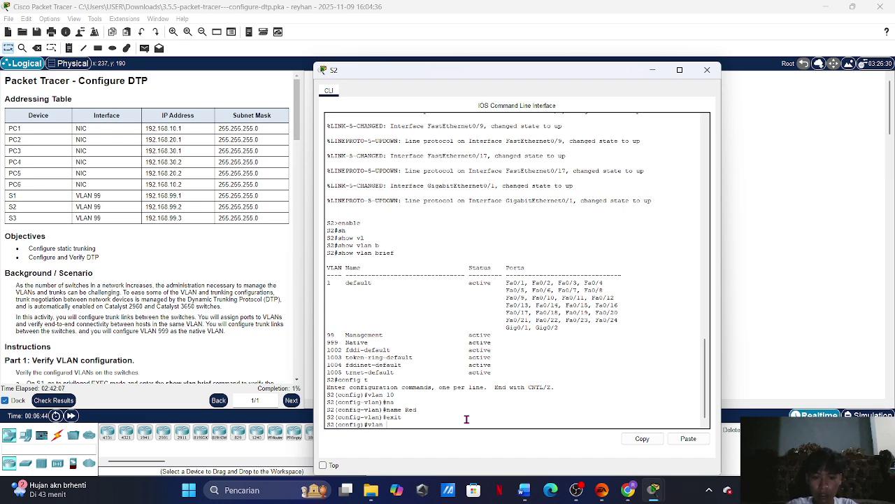
pyautogui.write('20')
pyautogui.press('Return')
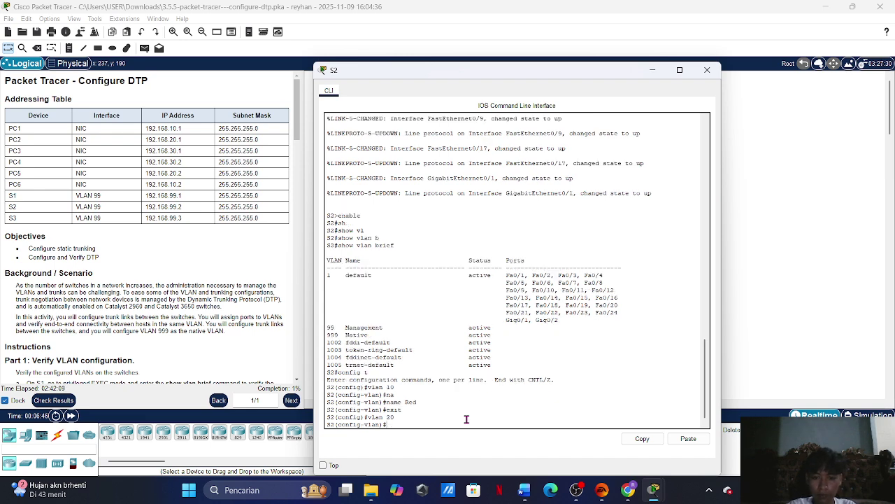
pyautogui.write('name')
pyautogui.press('Tab')
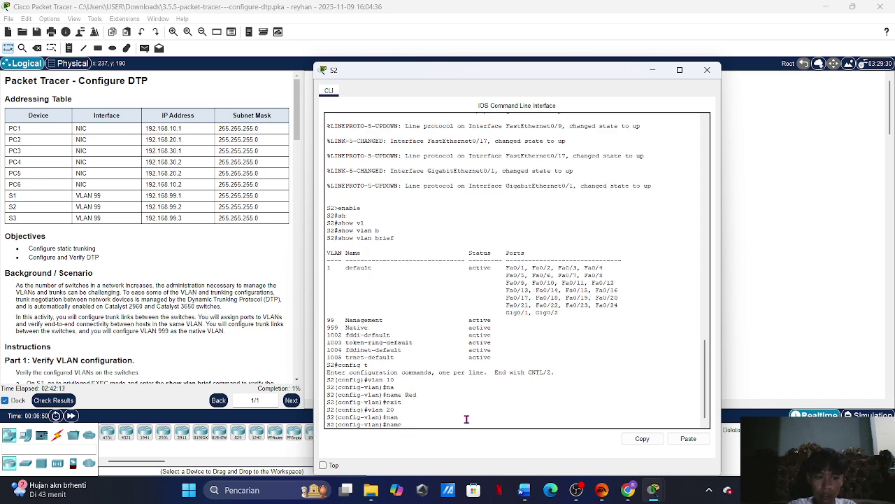
pyautogui.write('Blue')
pyautogui.press('Return')
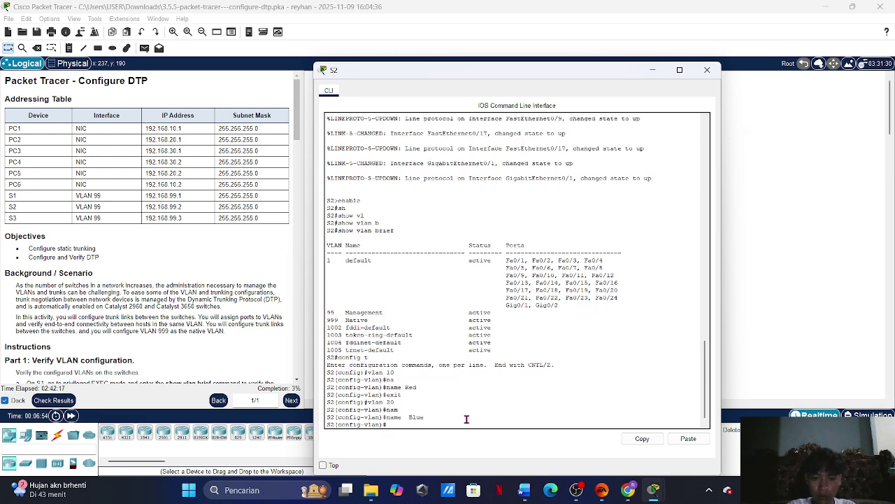
# Leave the VLAN 20 configuration on S2 and create VLAN 30
pyautogui.write('exit')
pyautogui.press('Return')
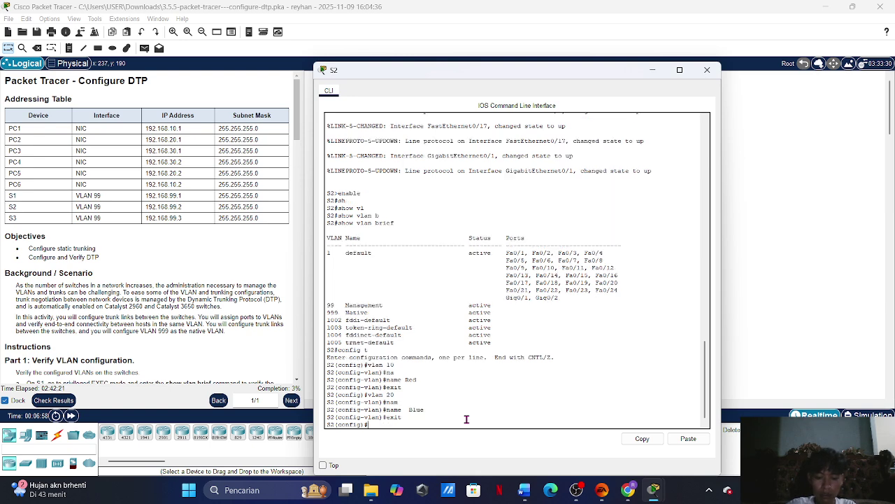
pyautogui.write('vlan')
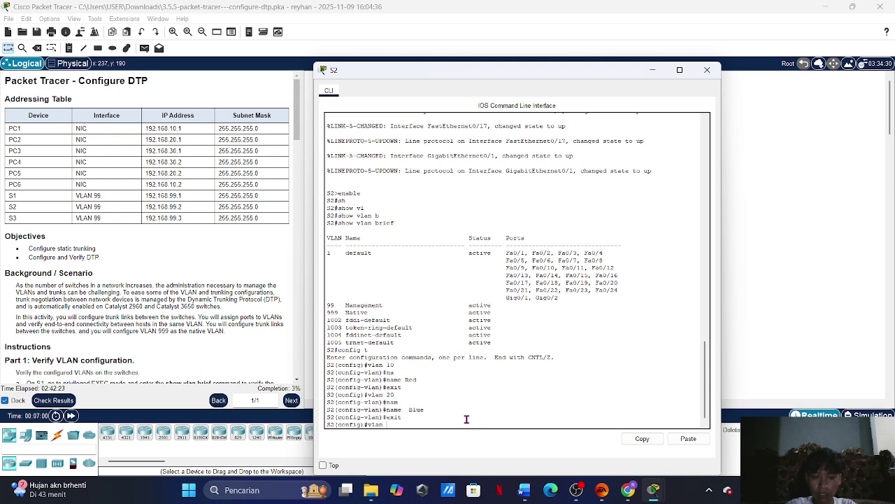
pyautogui.write(' 30')
pyautogui.press('Return')
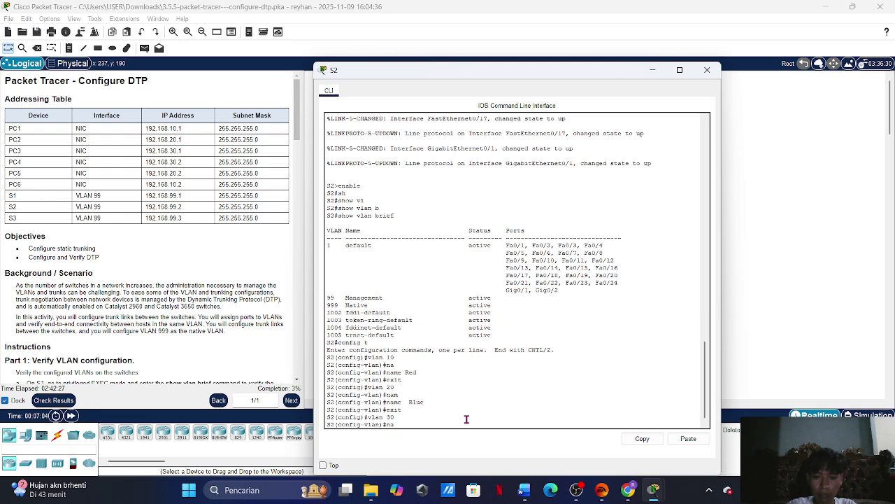
# Name VLAN 30 on S2 Yellow and exit to global configuration mode
pyautogui.write('na')
pyautogui.press('Tab')
pyautogui.write('Y')
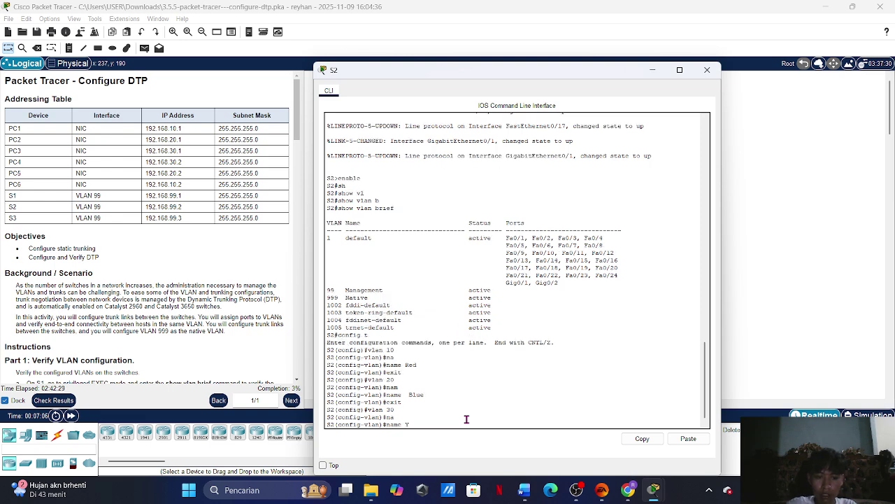
pyautogui.write('ell')
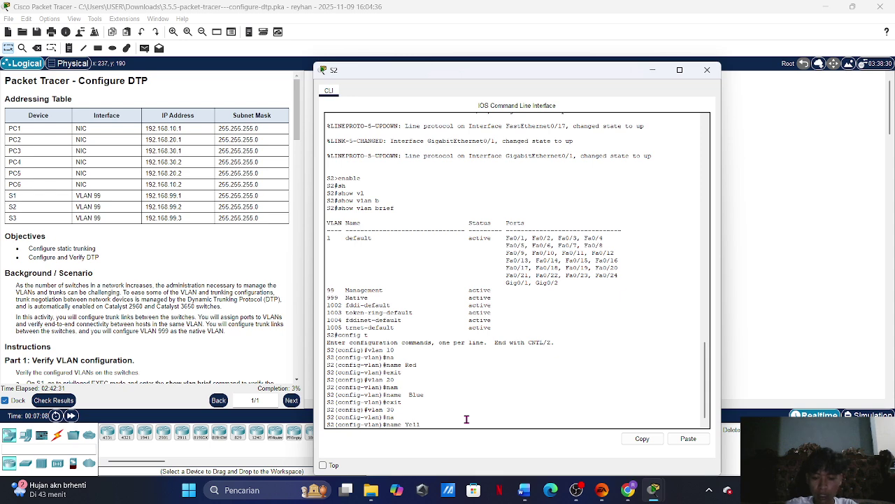
pyautogui.write('ow')
pyautogui.press('Return')
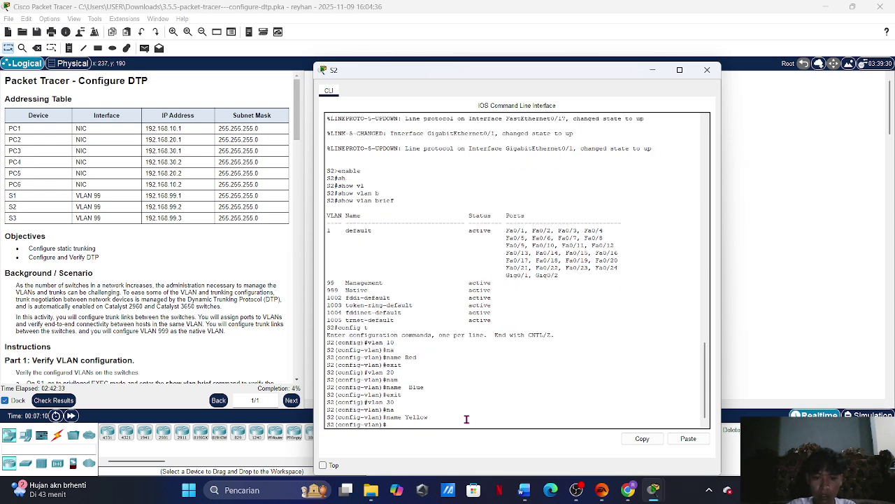
pyautogui.write('exit')
pyautogui.press('Return')
# Exit global configuration mode on S2 to return to privileged EXEC mode
pyautogui.write('sh')
pyautogui.press('Tab')
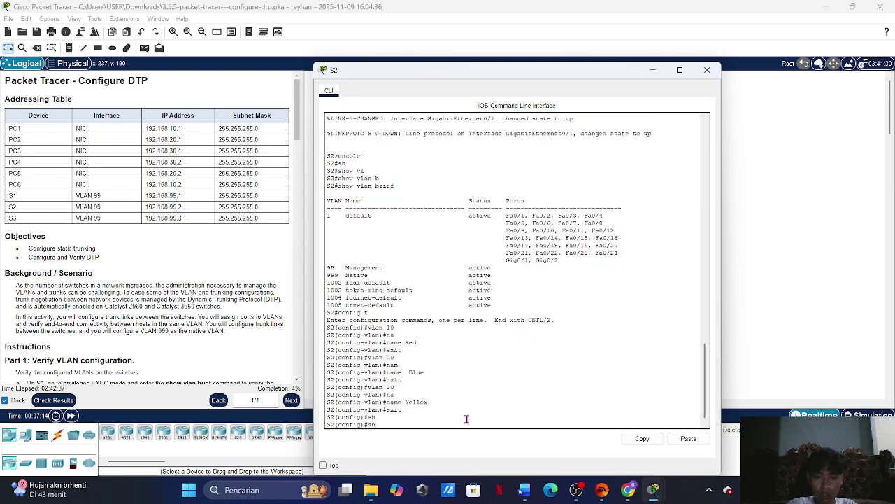
pyautogui.press('BackSpace')
pyautogui.press('BackSpace')
pyautogui.write('ex')
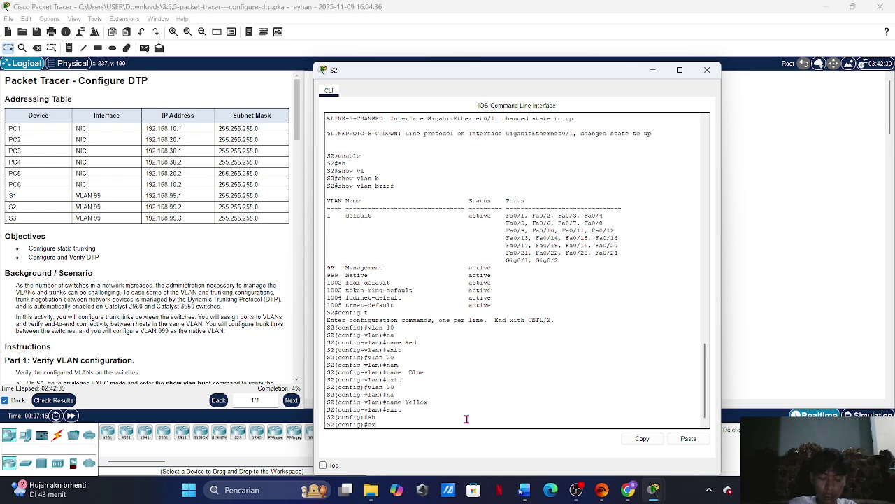
pyautogui.write('it')
pyautogui.press('Return')
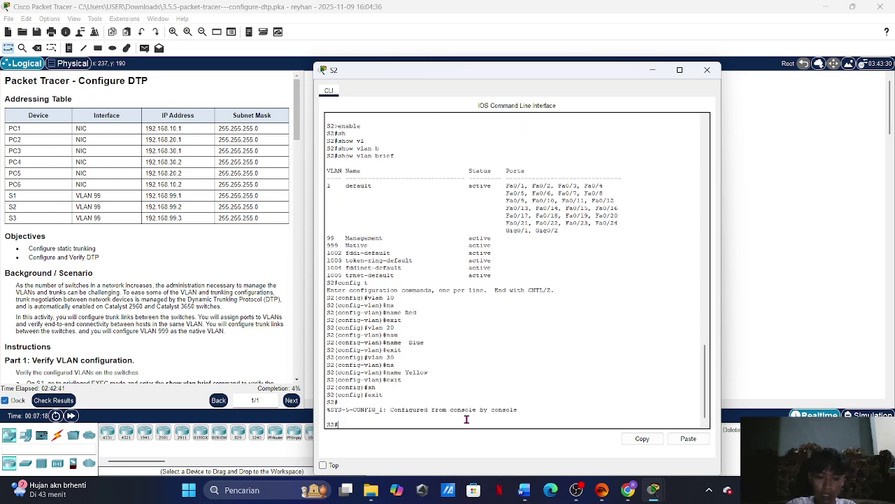
# Run show vlan brief on S2 to check the newly created VLANs, and return to the topology
pyautogui.write('sh')
pyautogui.press('Tab')
pyautogui.write('vl')
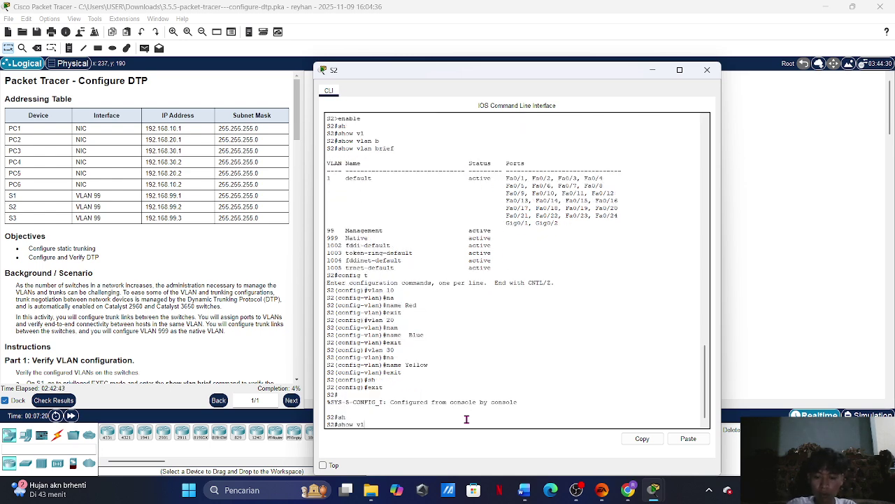
pyautogui.press('Tab')
pyautogui.write('br')
pyautogui.press('Tab')
pyautogui.press('Return')
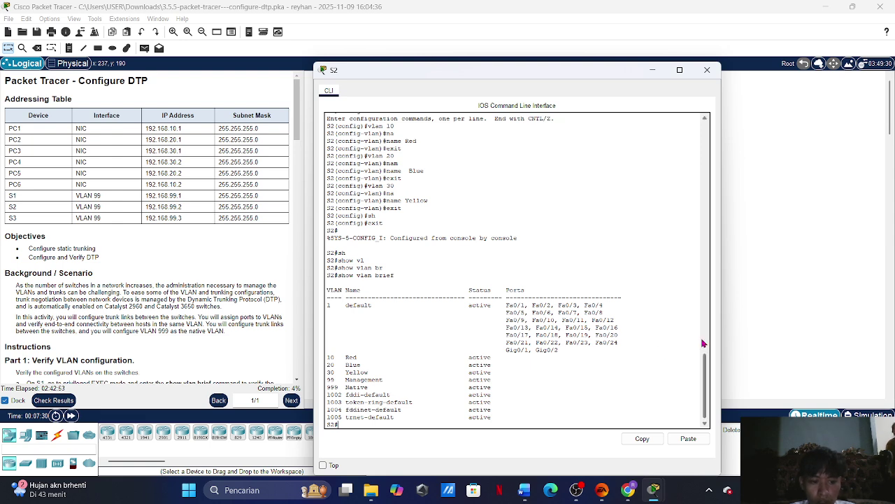
pyautogui.click(707, 70)
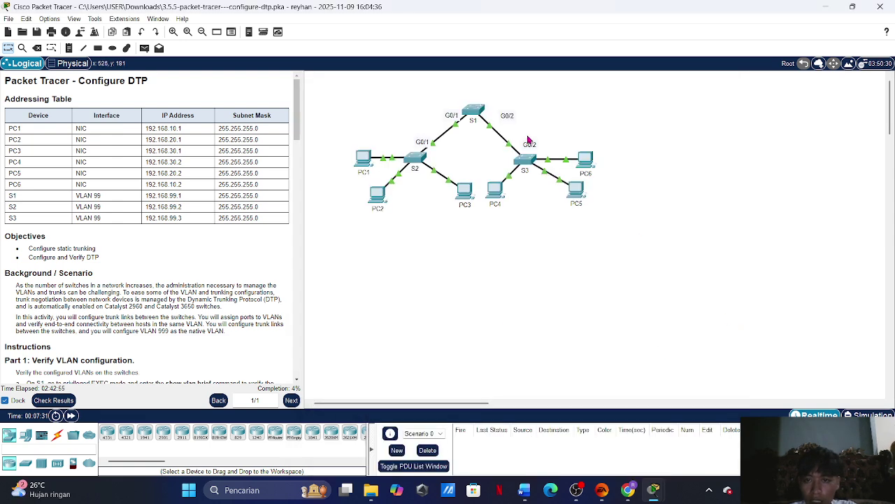
# Open the command line of S3, enter global configuration mode and create VLAN 10
pyautogui.click(527, 155)
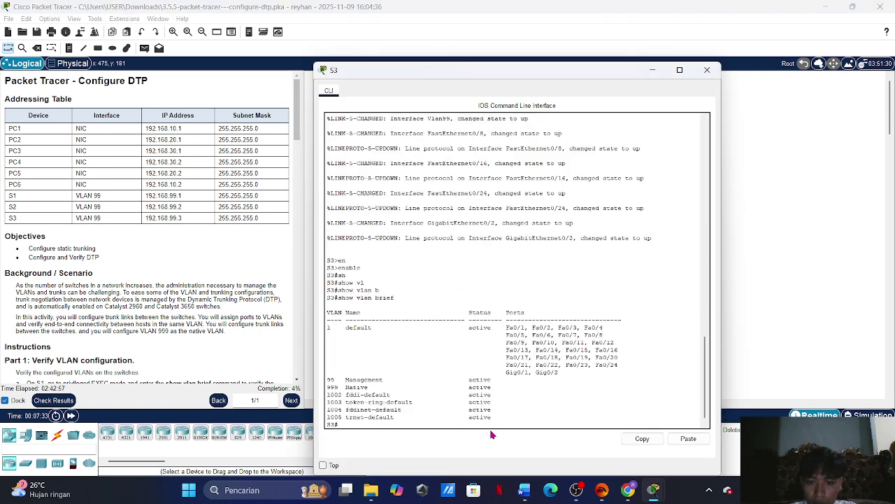
pyautogui.write('conf')
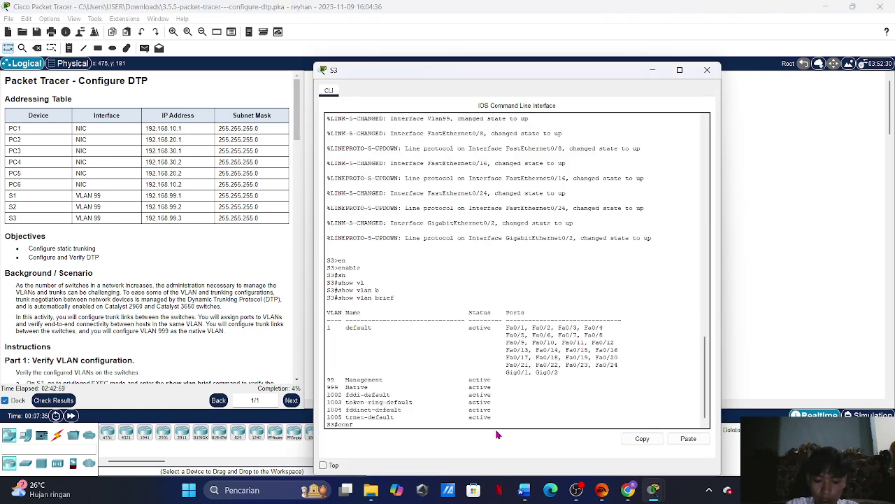
pyautogui.write('ig t')
pyautogui.press('Return')
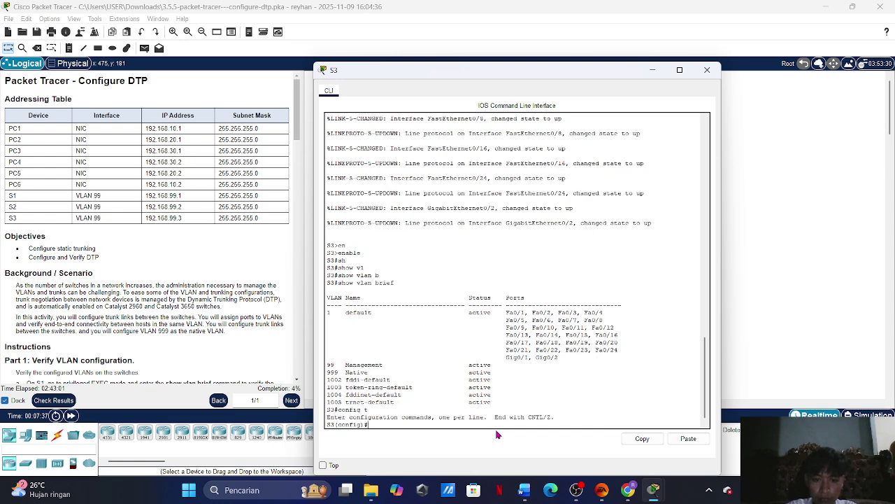
pyautogui.write('vl')
pyautogui.press('Tab')
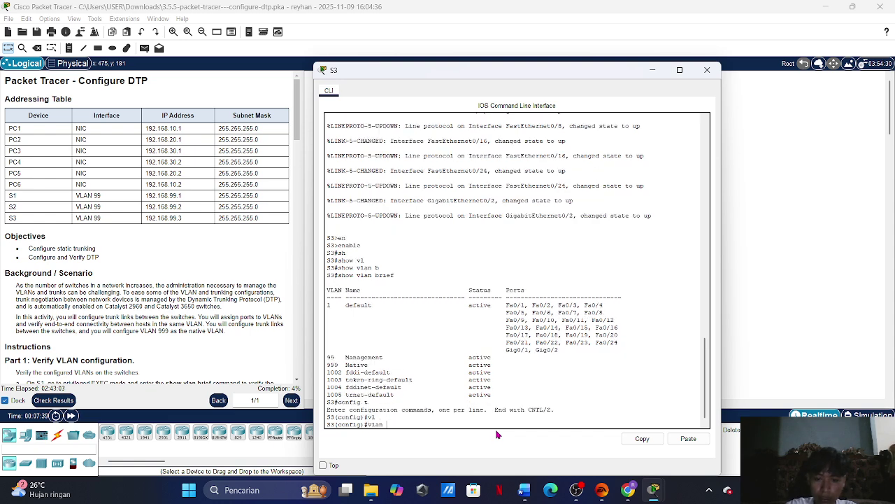
pyautogui.write('10')
pyautogui.press('Return')
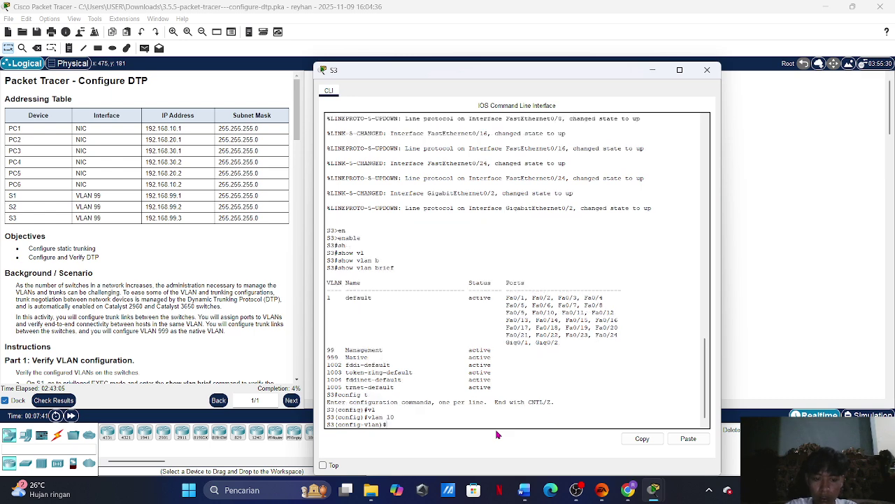
# Name VLAN 10 on S3 Red and exit to global configuration mode
pyautogui.write('na')
pyautogui.press('Tab')
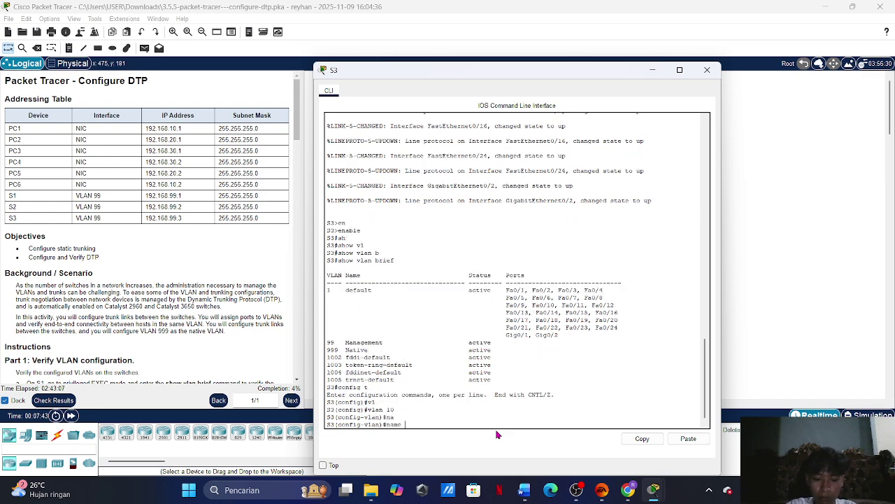
pyautogui.write('Red')
pyautogui.press('Return')
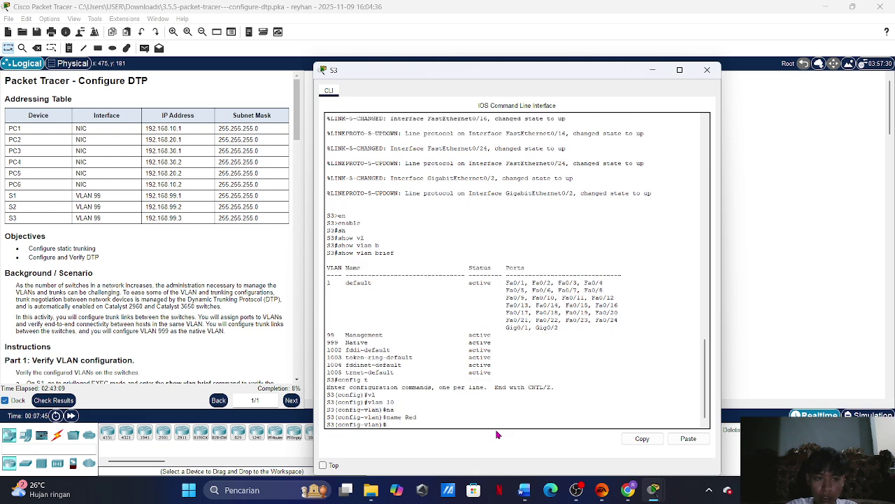
pyautogui.write('ex')
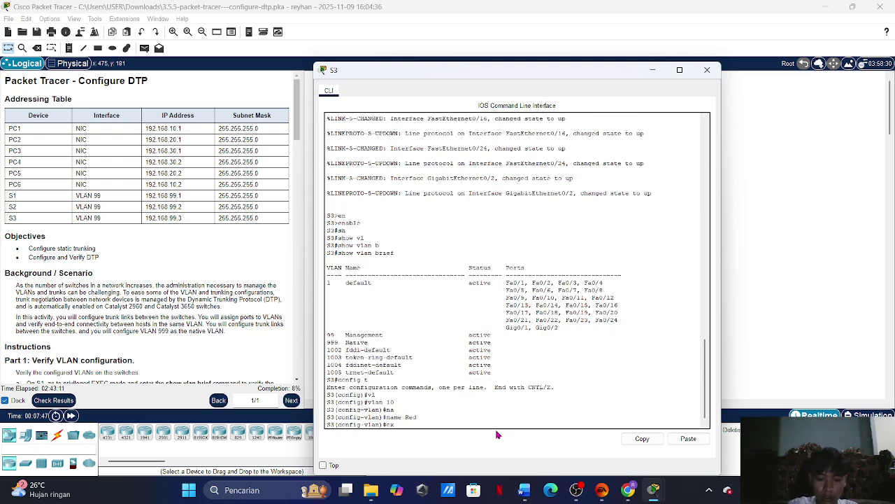
pyautogui.write('it')
pyautogui.press('Return')
# Create VLAN 20 on S3 from global configuration mode
pyautogui.write('v')
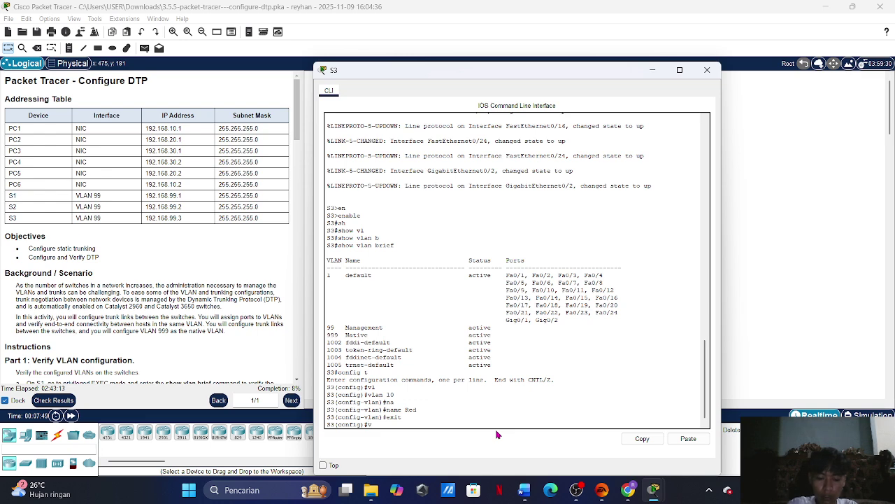
pyautogui.write('la')
pyautogui.press('Tab')
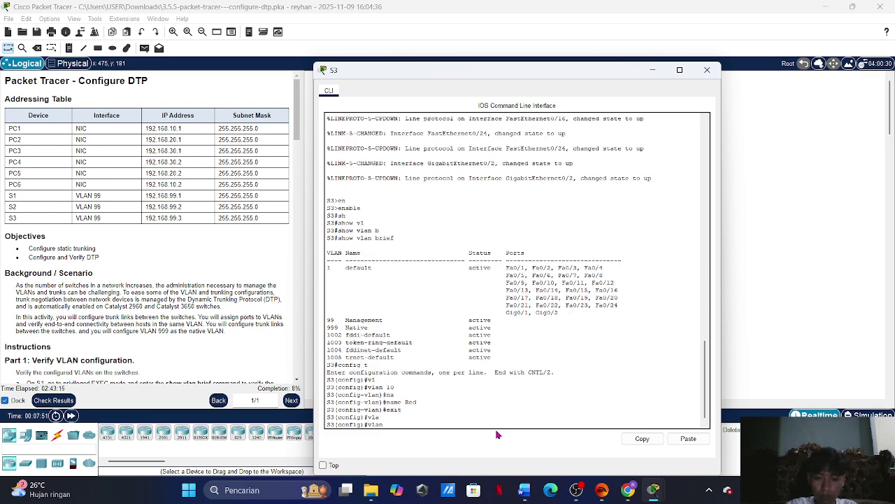
pyautogui.write('20')
pyautogui.press('Return')
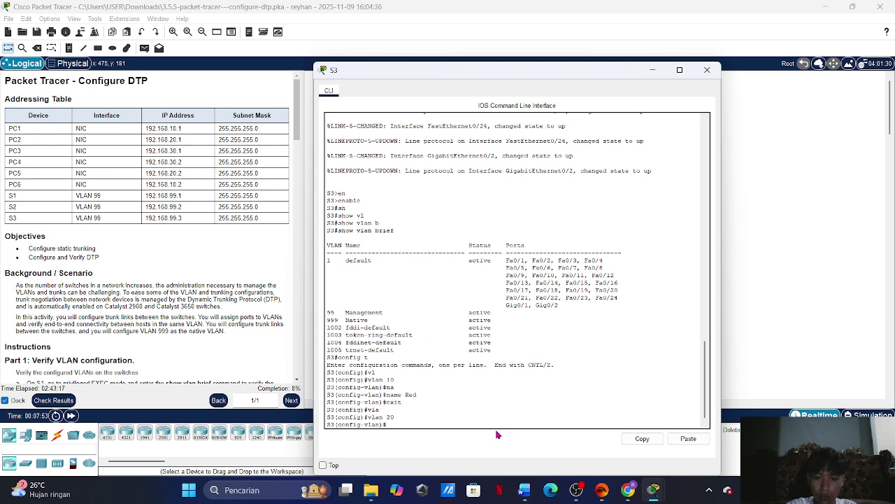
# Name VLAN 20 on S3 Blue and exit to global configuration mode
pyautogui.write('nam')
pyautogui.press('Tab')
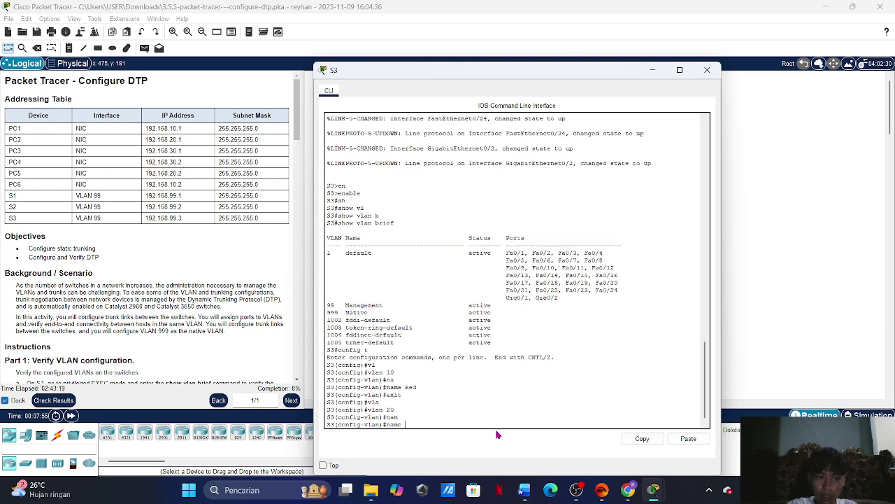
pyautogui.write('Blue')
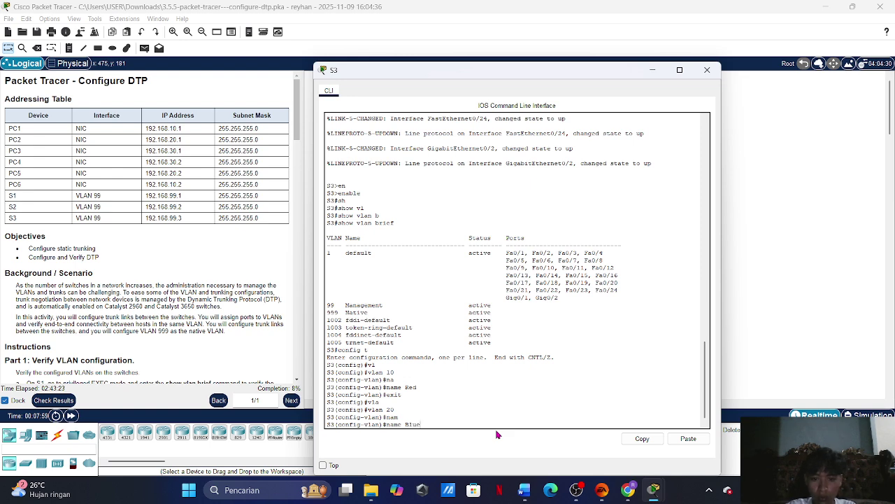
pyautogui.press('Return')
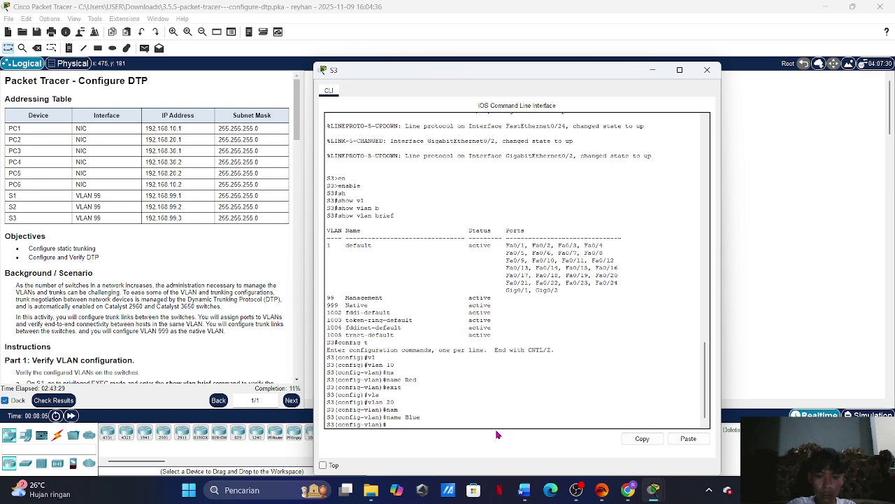
pyautogui.write('exit')
pyautogui.press('Return')
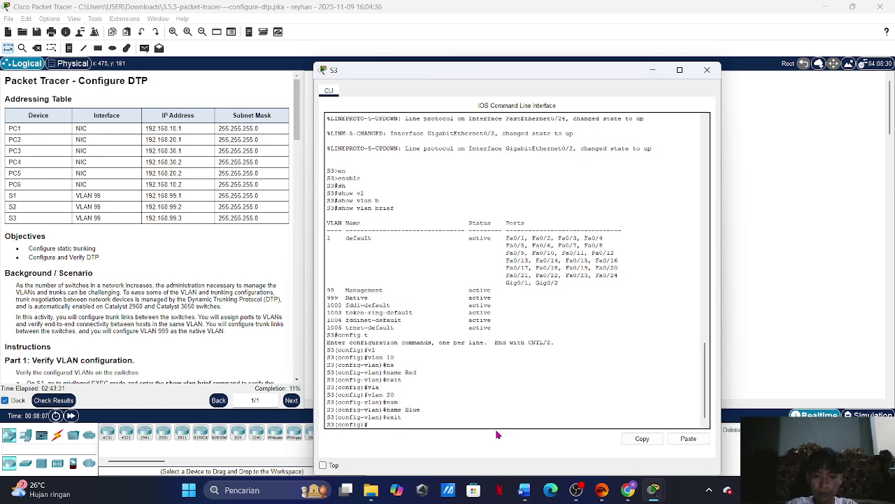
# Create VLAN 30 on S3 and name it Yellow
pyautogui.write('vlan')
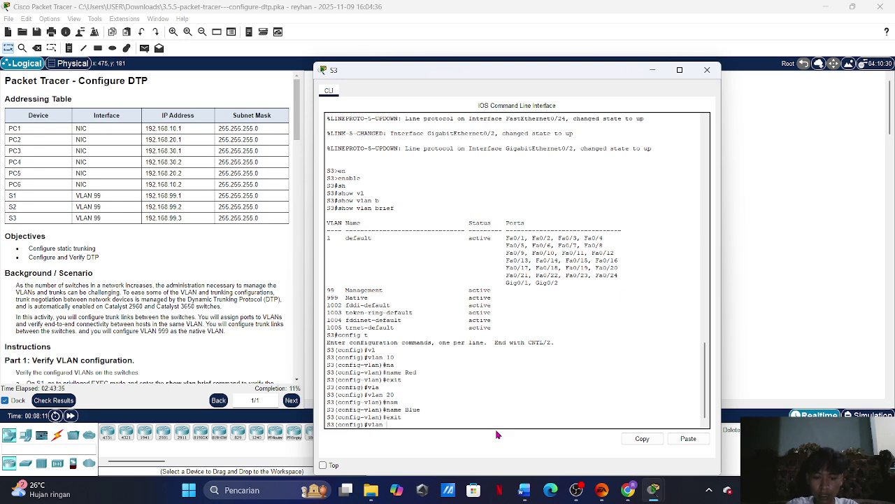
pyautogui.write(' 30')
pyautogui.press('Return')
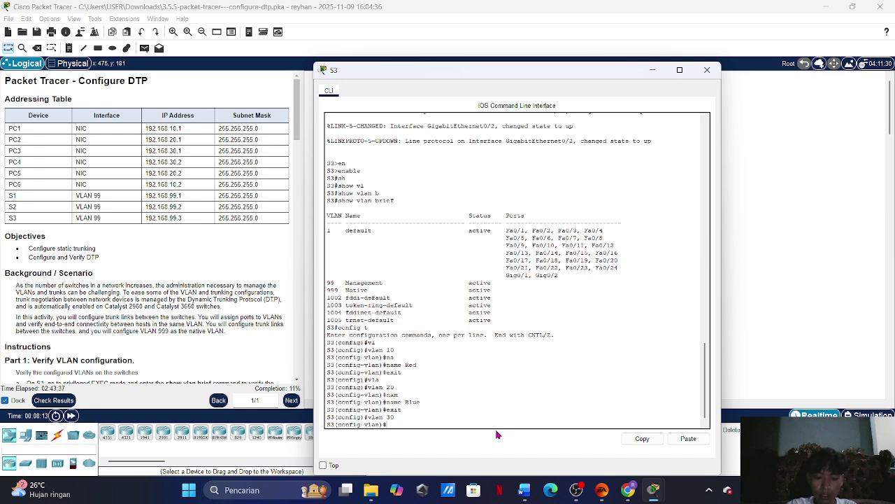
pyautogui.write('na')
pyautogui.press('Tab')
pyautogui.write('Y')
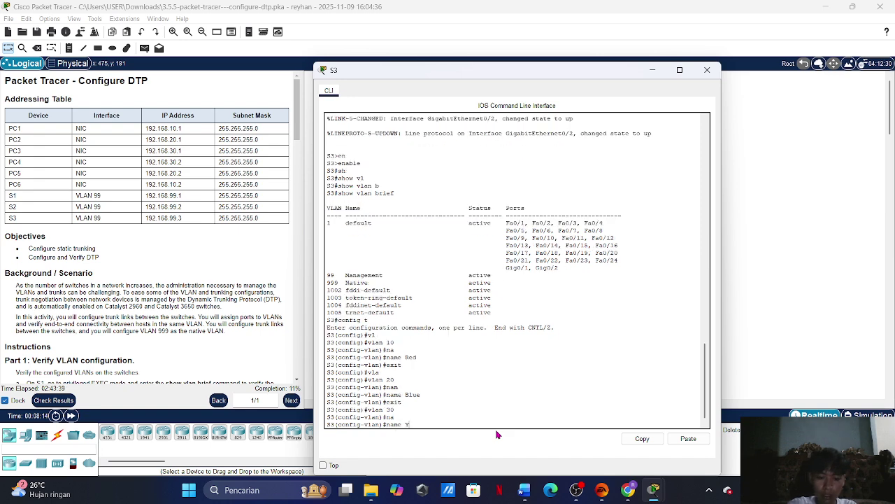
pyautogui.write('ellow')
pyautogui.press('Return')
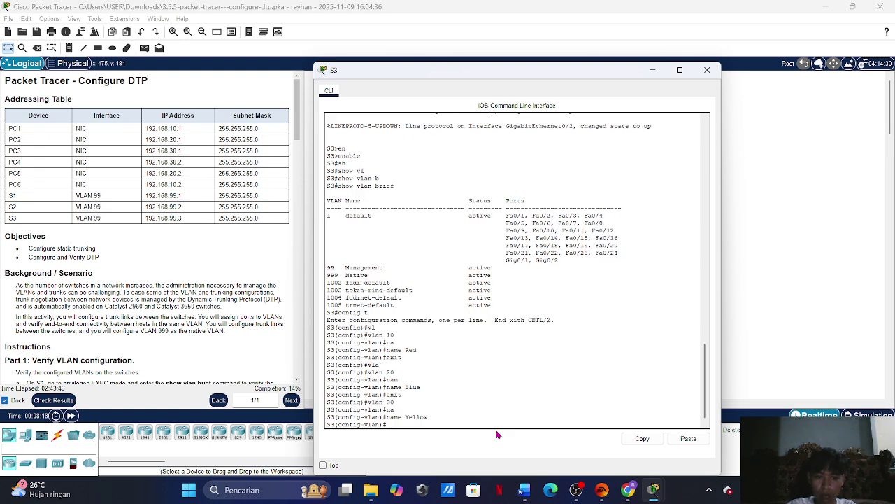
# Exit the VLAN and global configuration modes on S3 to return to privileged EXEC mode
pyautogui.write('exit')
pyautogui.press('Return')
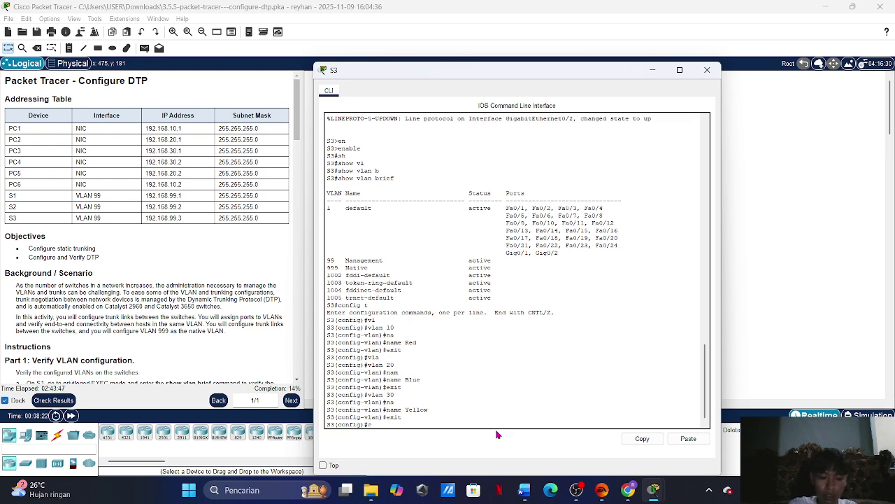
pyautogui.write('i')
pyautogui.press('Tab')
pyautogui.press('Return')
pyautogui.press('Return')
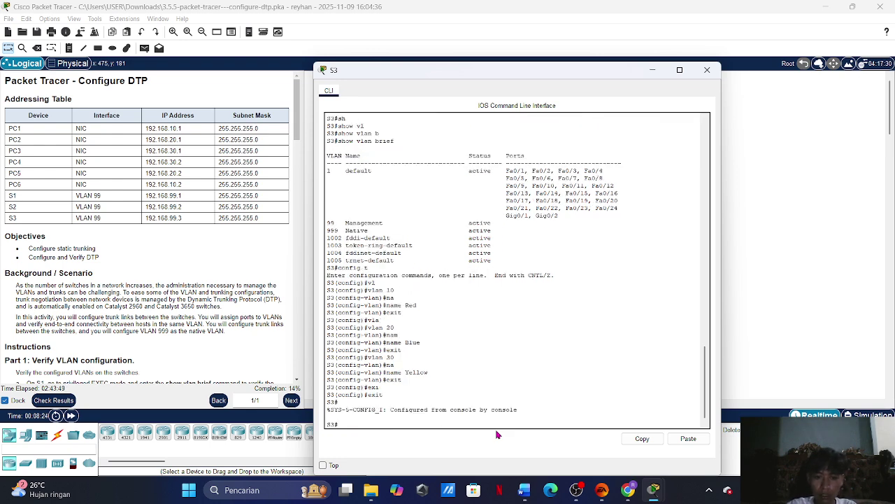
# Show the brief VLAN summary on S3 to check the newly created VLANs
pyautogui.write('sh')
pyautogui.press('Tab')
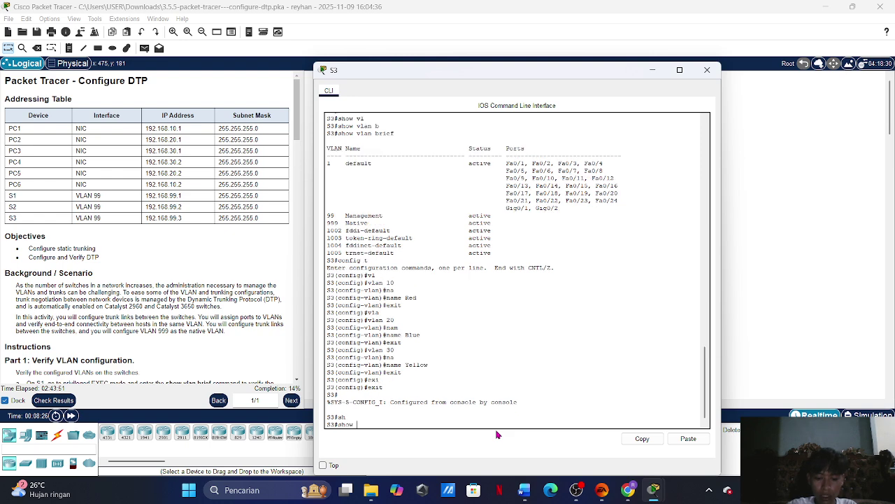
pyautogui.write('vl')
pyautogui.press('Tab')
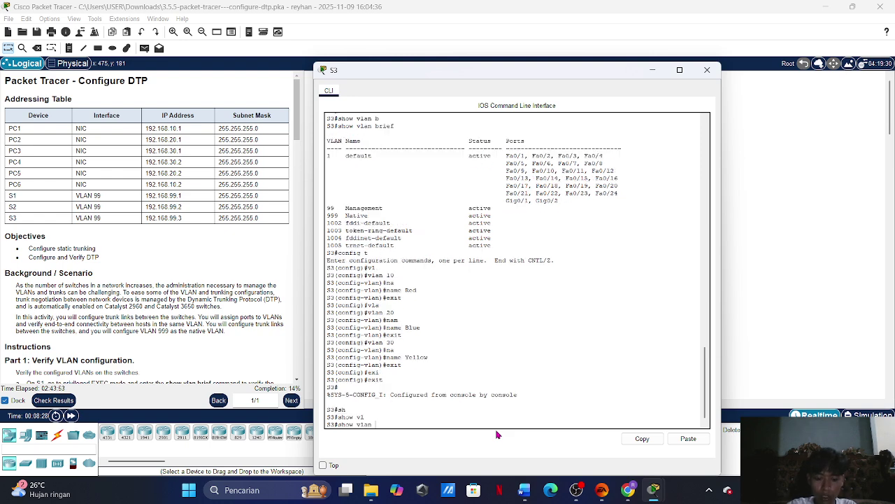
pyautogui.write('b')
pyautogui.press('Tab')
pyautogui.press('Return')
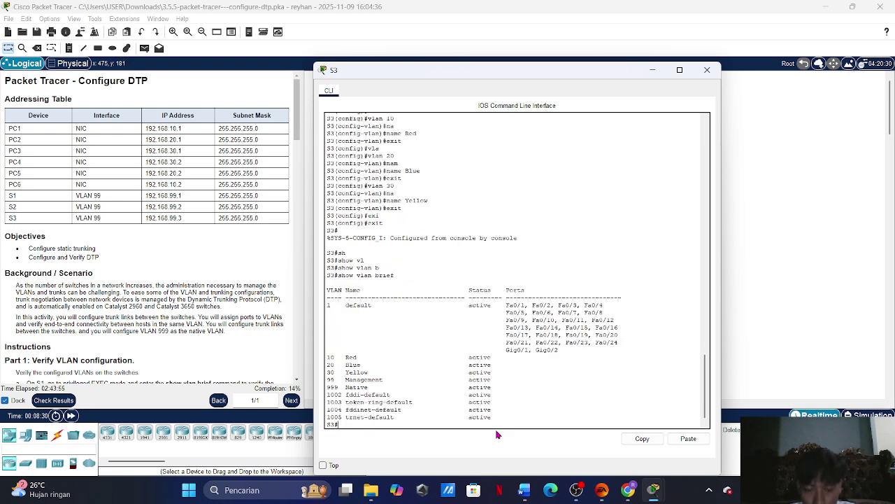
# Switch from S3 to the S2 command line and enter global configuration mode
pyautogui.click(783, 249)
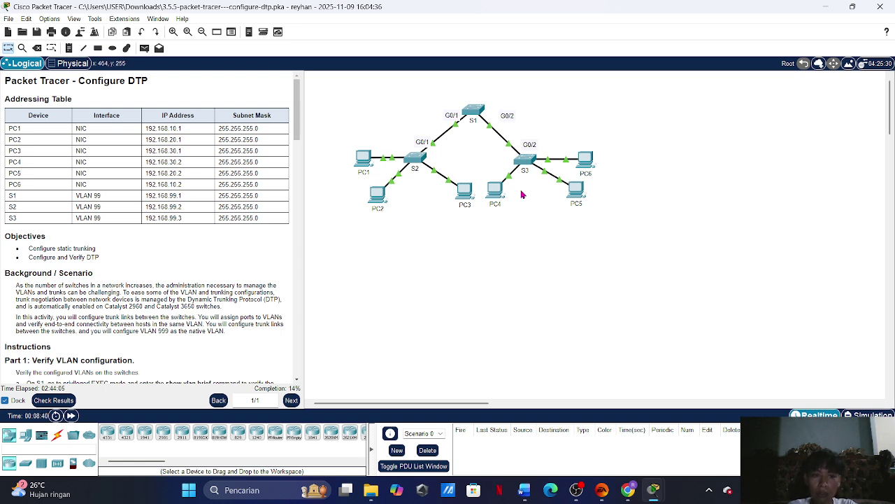
pyautogui.click(415, 158)
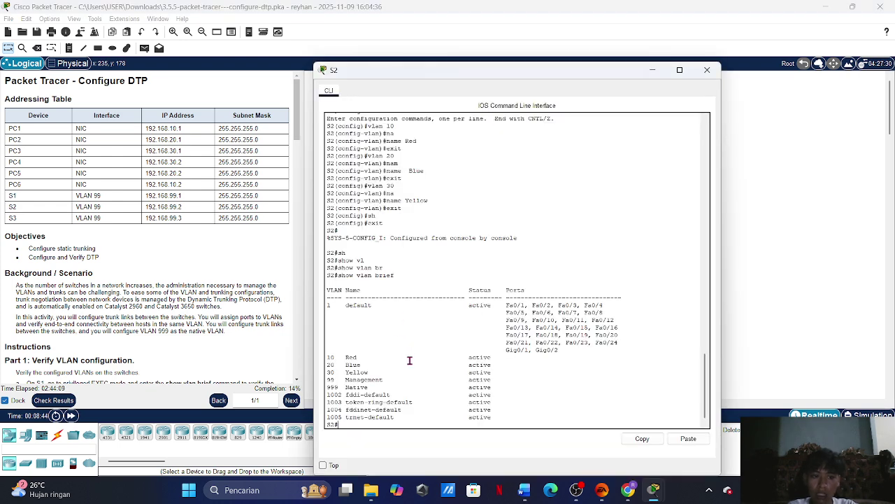
pyautogui.write('config')
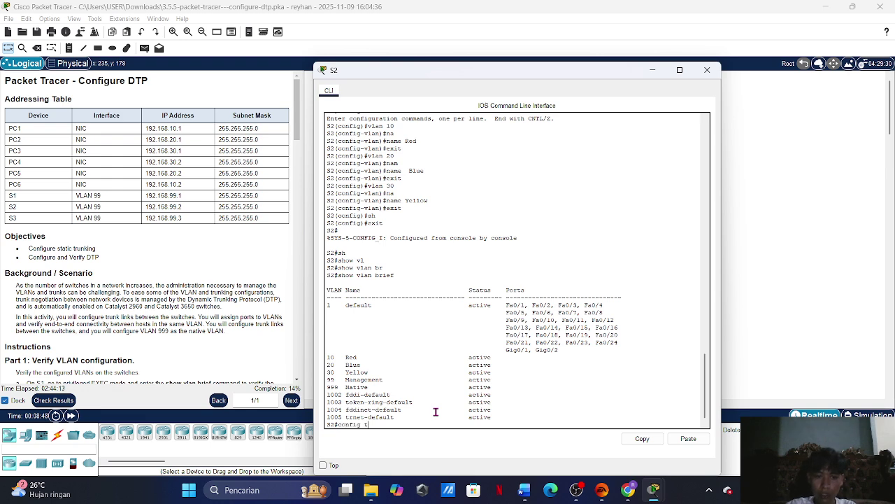
pyautogui.write(' t')
pyautogui.press('Return')
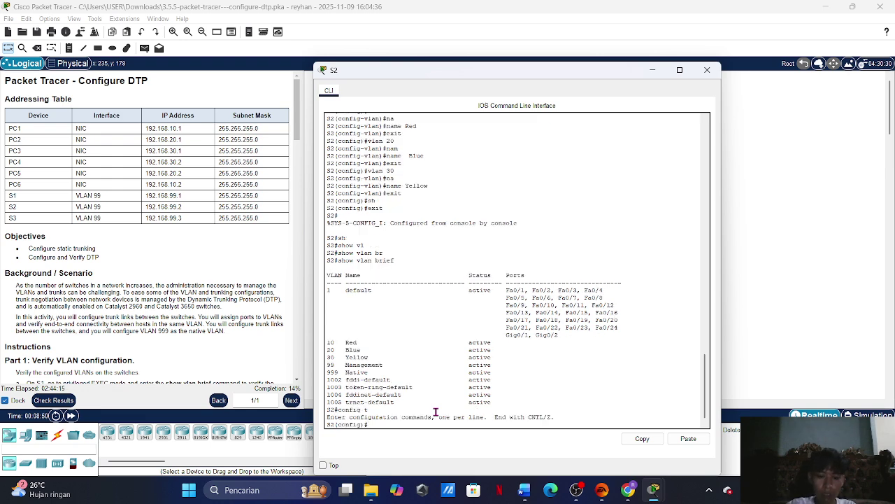
# Enter interface range configuration on S2 for ports f0/1 - 8
pyautogui.write('int')
pyautogui.press('Tab')
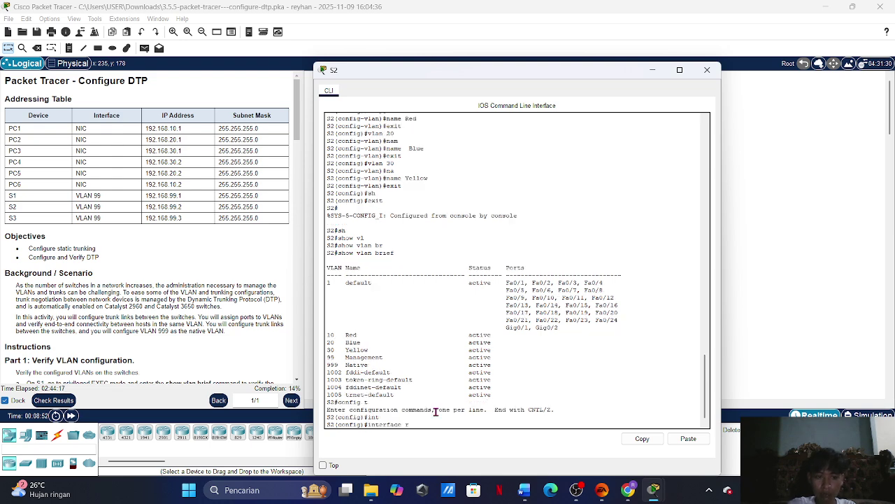
pyautogui.write('r')
pyautogui.press('Tab')
pyautogui.write('f')
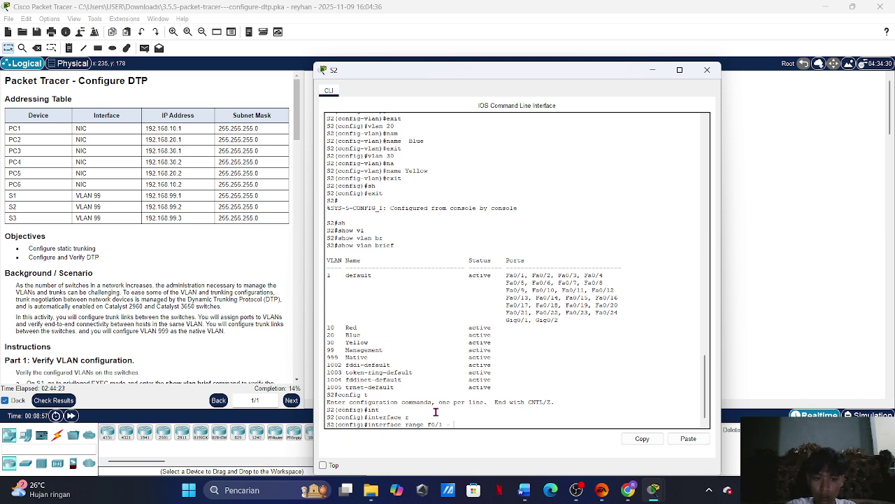
pyautogui.write('0/1 - 8')
pyautogui.press('Return')
# Set the f0/1 - 8 port range on S2 to switchport access mode
pyautogui.write('sw')
pyautogui.press('Tab')
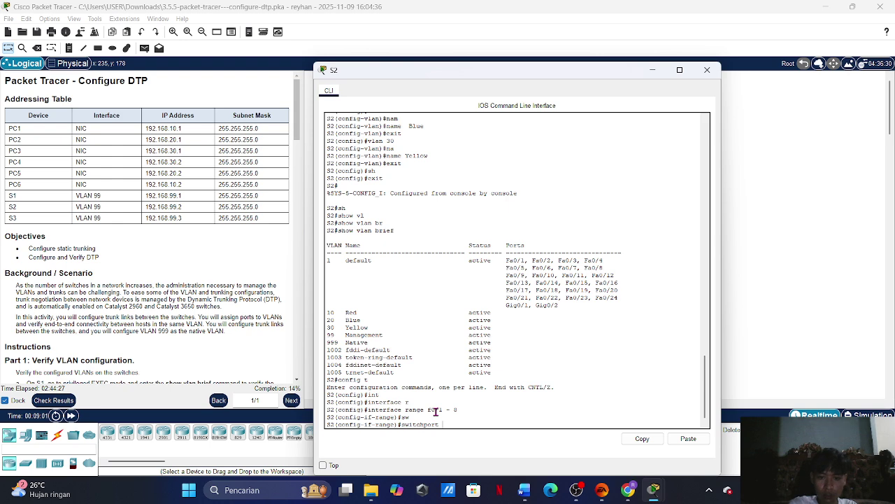
pyautogui.write('mo')
pyautogui.press('Tab')
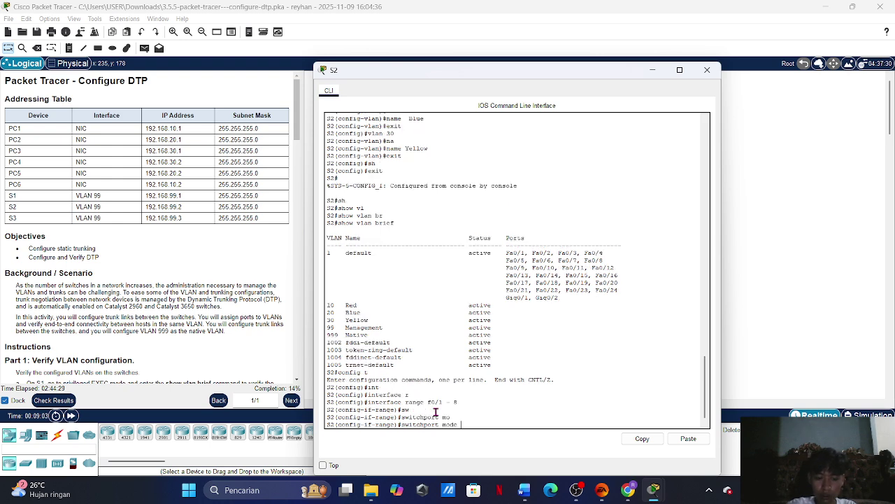
pyautogui.write('ac')
pyautogui.press('Tab')
pyautogui.press('Return')
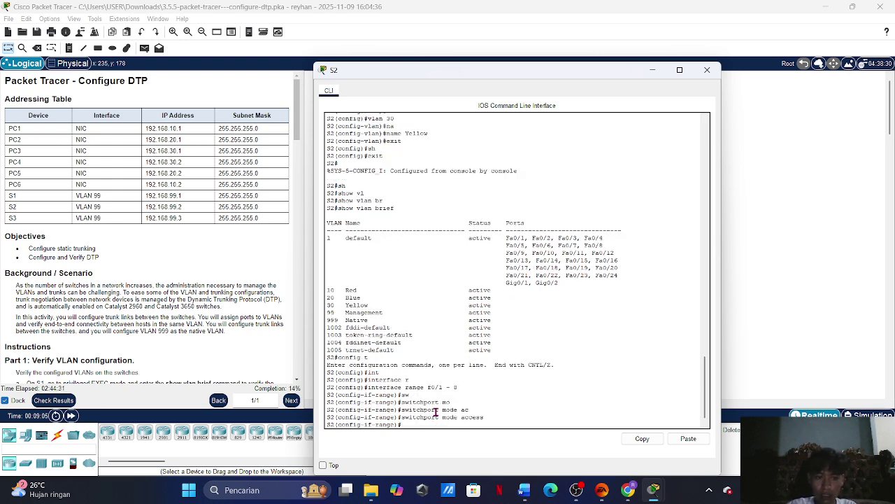
# Assign S2 ports f0/1 - 8 to access VLAN 10 and exit to global configuration mode
pyautogui.write('sw')
pyautogui.press('Tab')
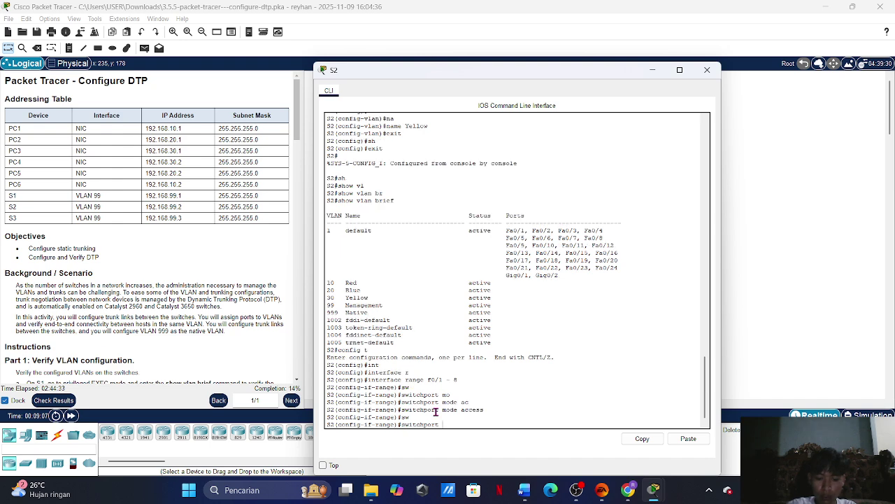
pyautogui.write('ac')
pyautogui.press('Tab')
pyautogui.write('vl')
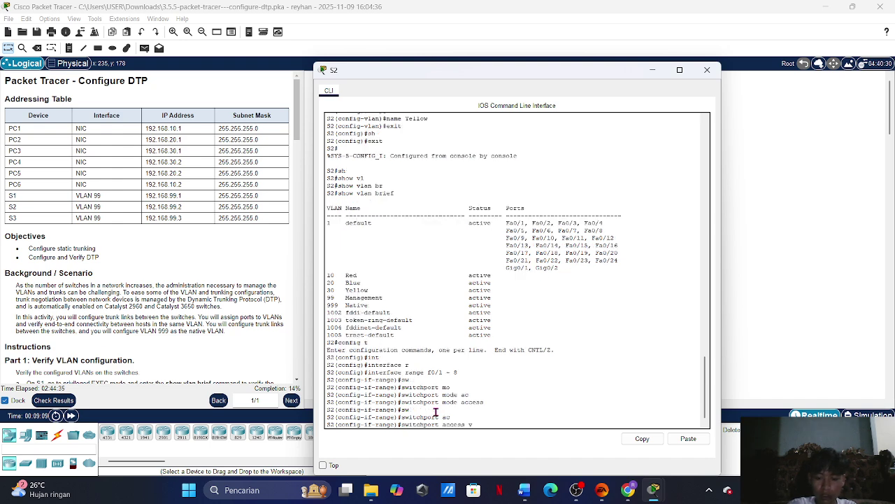
pyautogui.press('Tab')
pyautogui.write('10')
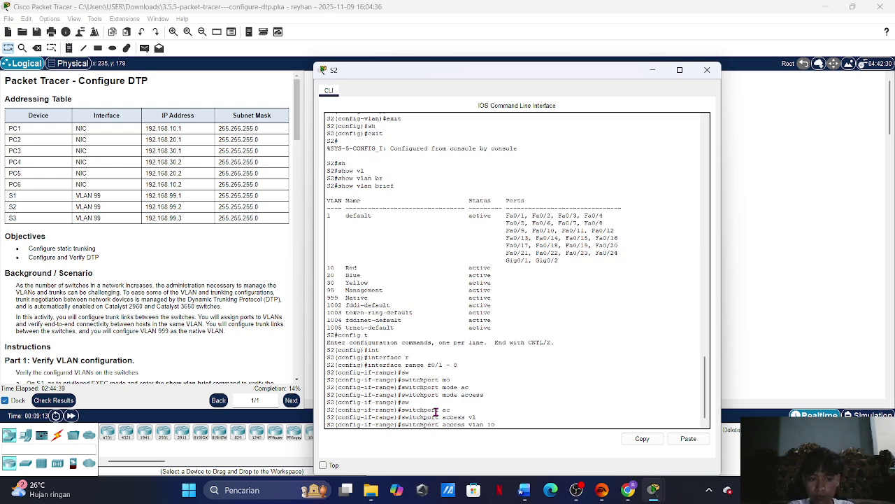
pyautogui.press('Return')
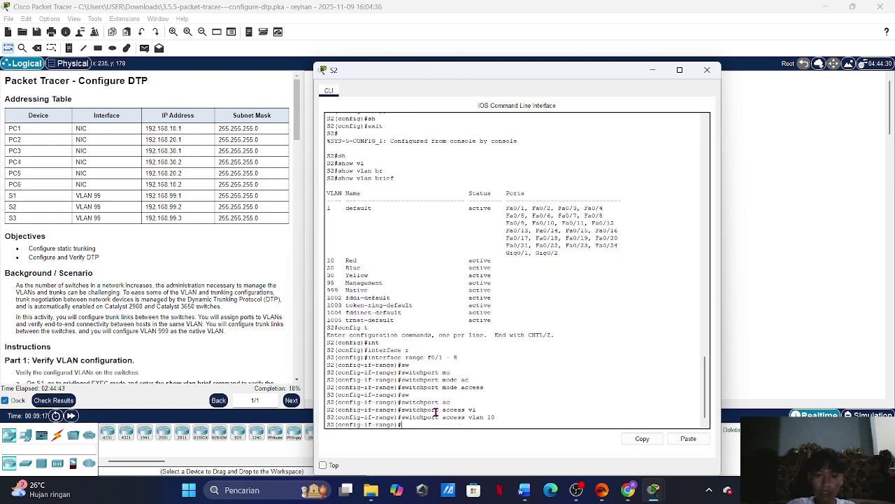
pyautogui.write('swit')
pyautogui.press('Return')
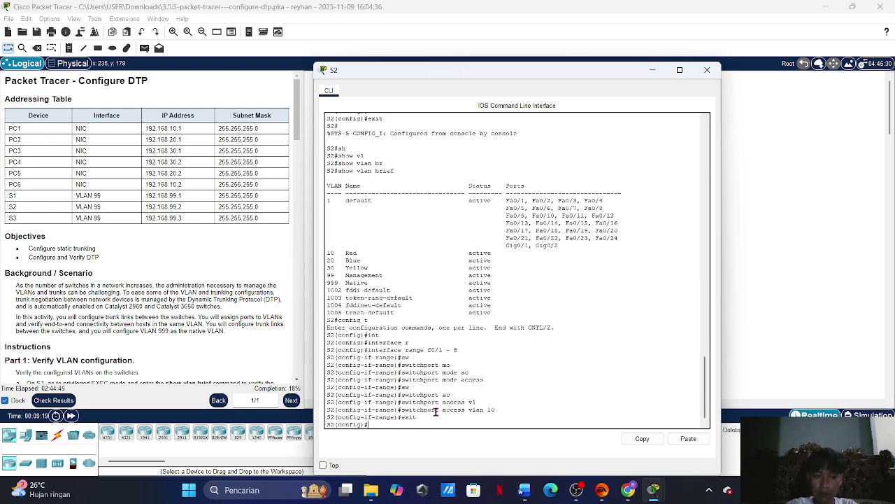
# Enter interface range configuration on S2 for ports f0/9 - 16
pyautogui.write('int')
pyautogui.press('Tab')
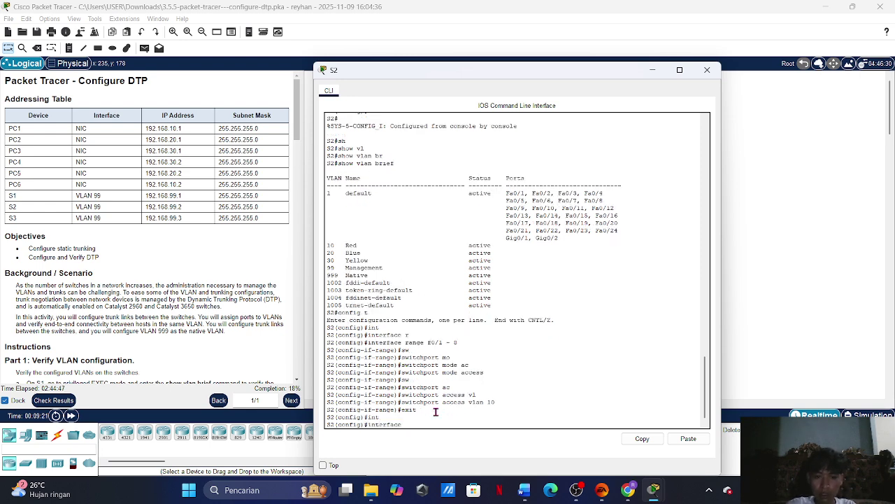
pyautogui.write('r')
pyautogui.press('Tab')
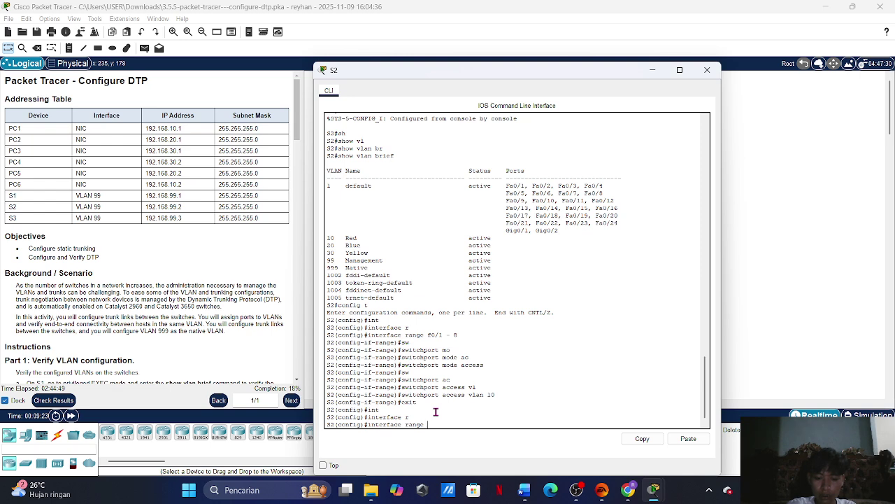
pyautogui.write('f0')
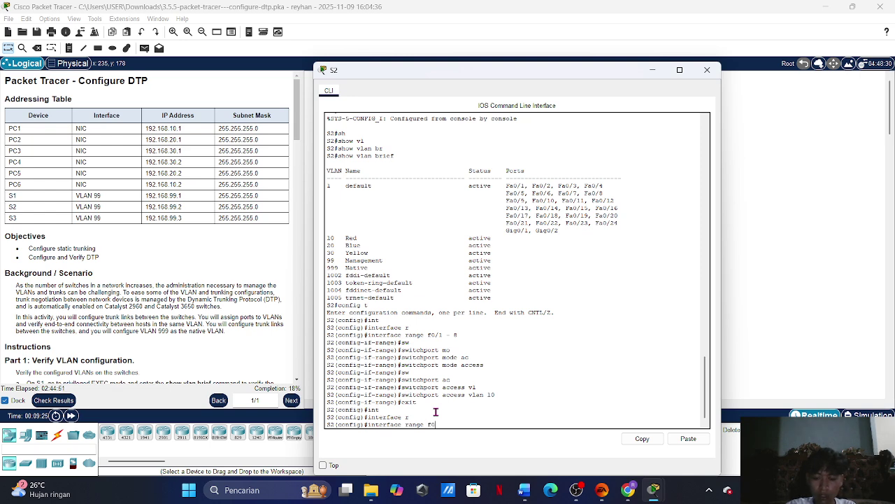
pyautogui.write('/9 - 16')
pyautogui.press('Return')
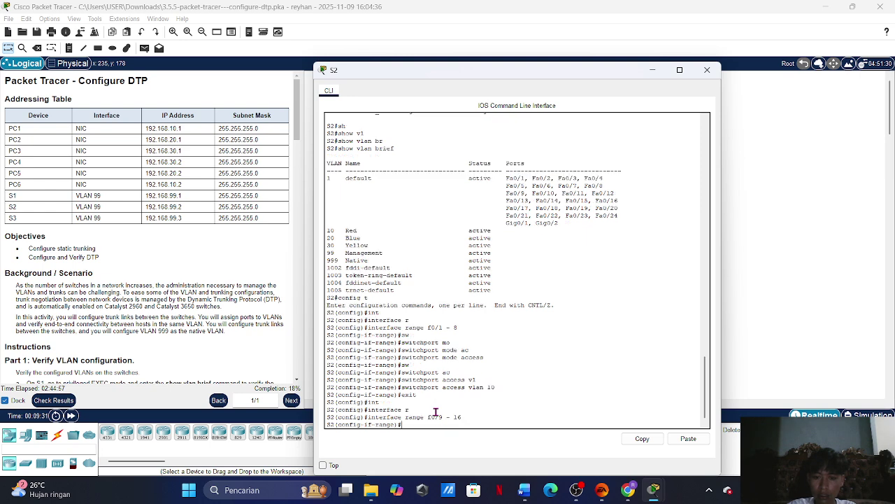
# Set the f0/9 - 16 port range on S2 to switchport access mode
pyautogui.write('sw')
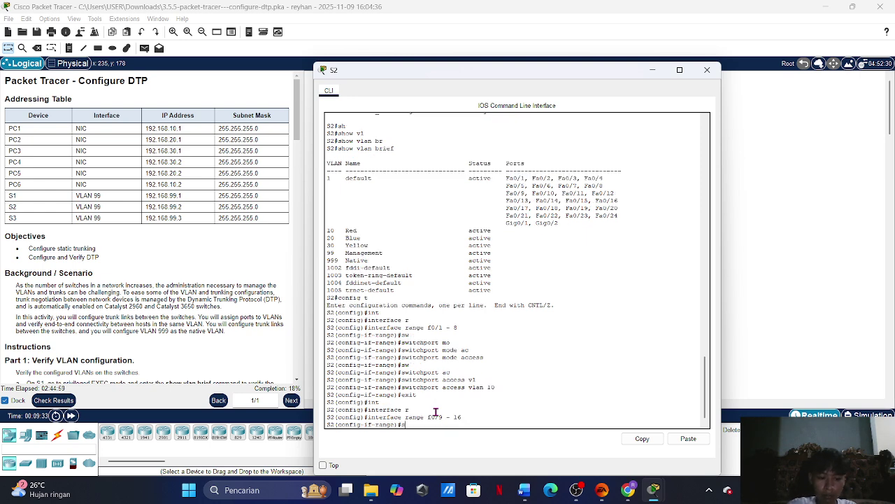
pyautogui.press('Tab')
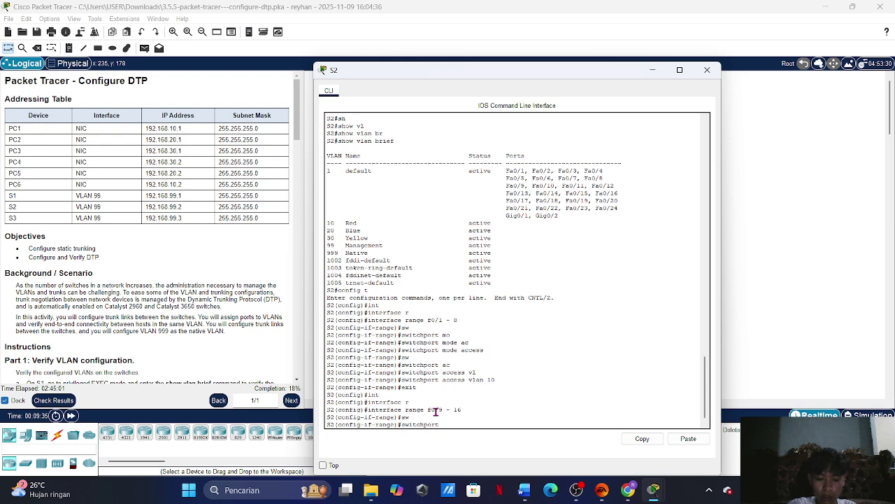
pyautogui.write('mo')
pyautogui.press('Tab')
pyautogui.write('ac')
pyautogui.press('Tab')
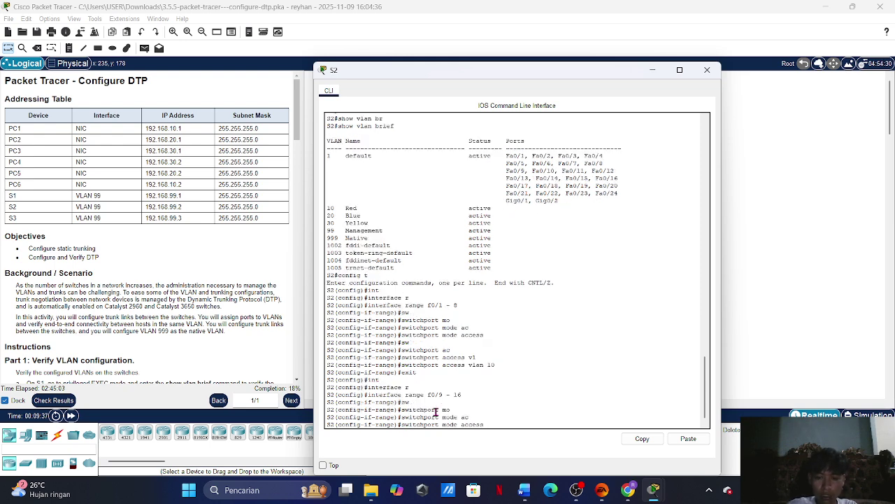
pyautogui.press('Return')
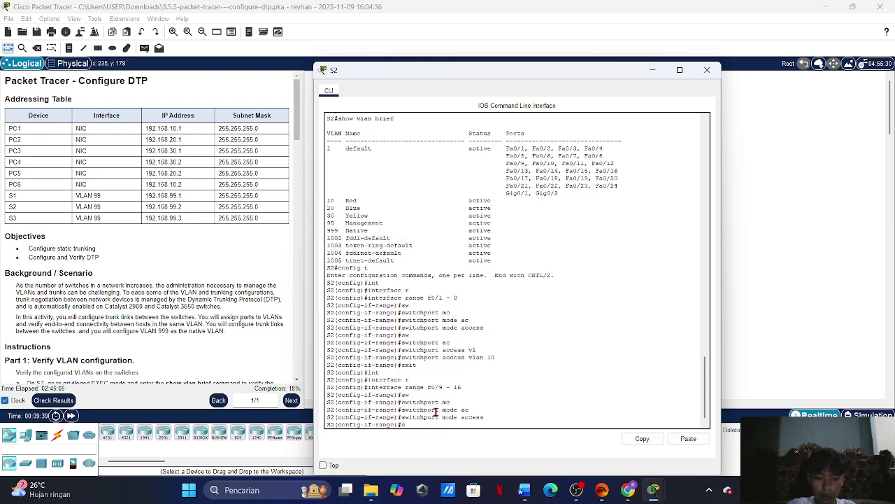
# Assign S2 ports f0/9 - 16 to access VLAN 20 and exit to global configuration mode
pyautogui.write('sw')
pyautogui.press('Tab')
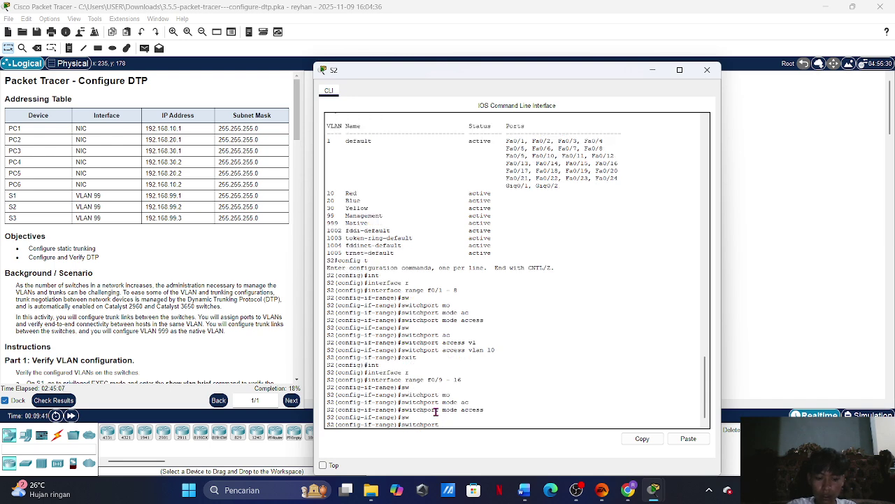
pyautogui.write('ac')
pyautogui.press('Tab')
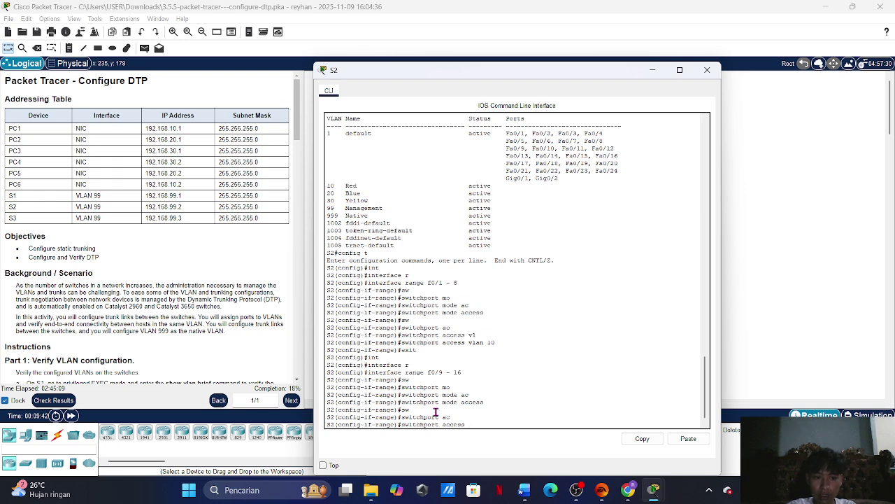
pyautogui.write('vl')
pyautogui.press('Tab')
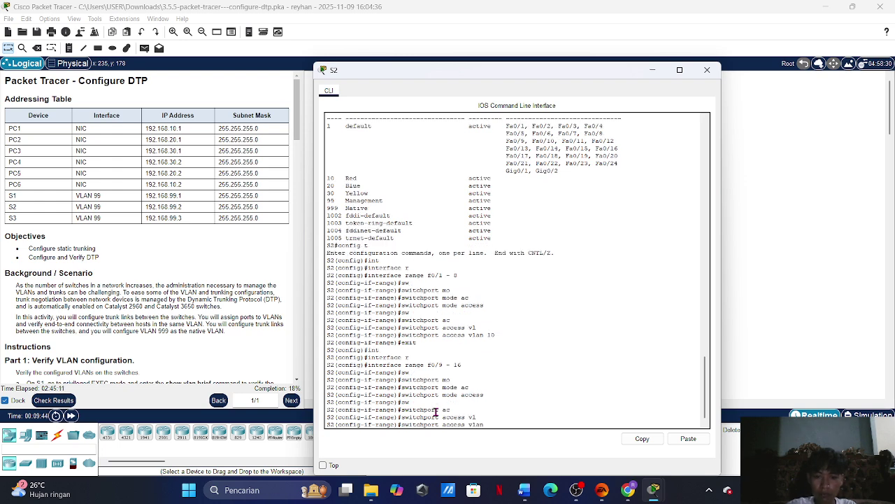
pyautogui.write('20')
pyautogui.press('Return')
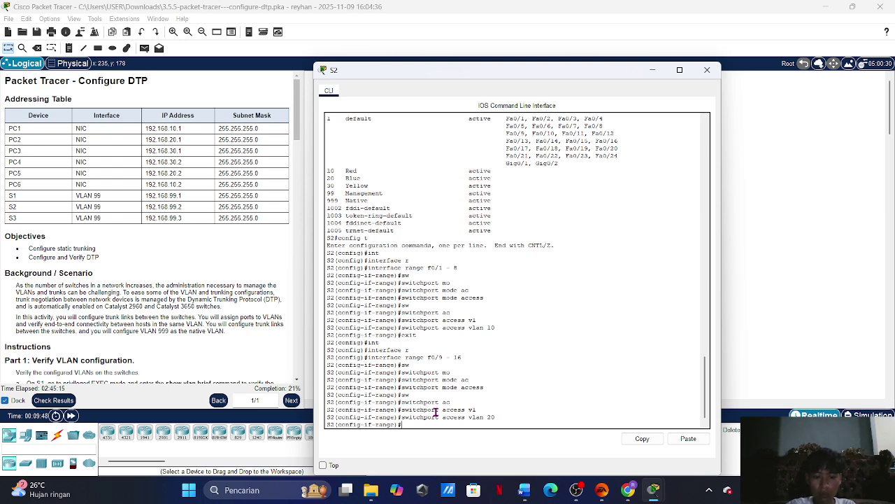
pyautogui.write('exit')
pyautogui.press('Return')
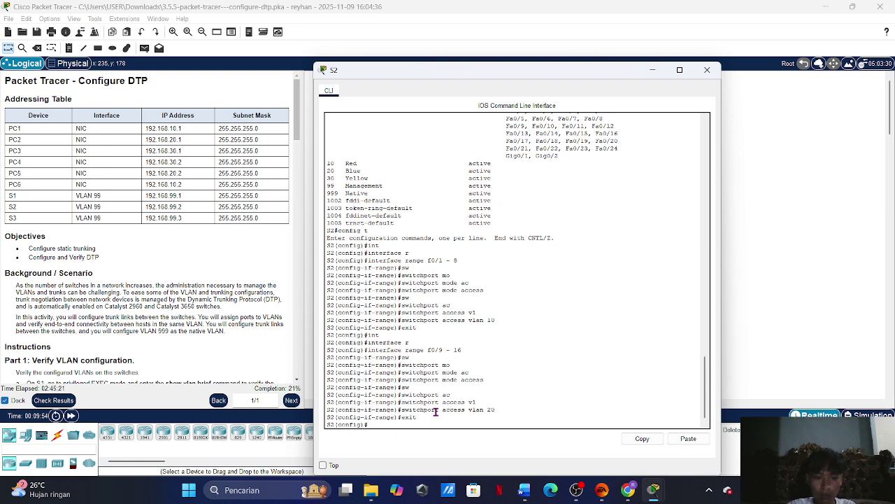
# Enter interface range configuration on S2 for ports f0/17 - 24
pyautogui.write('int')
pyautogui.press('Tab')
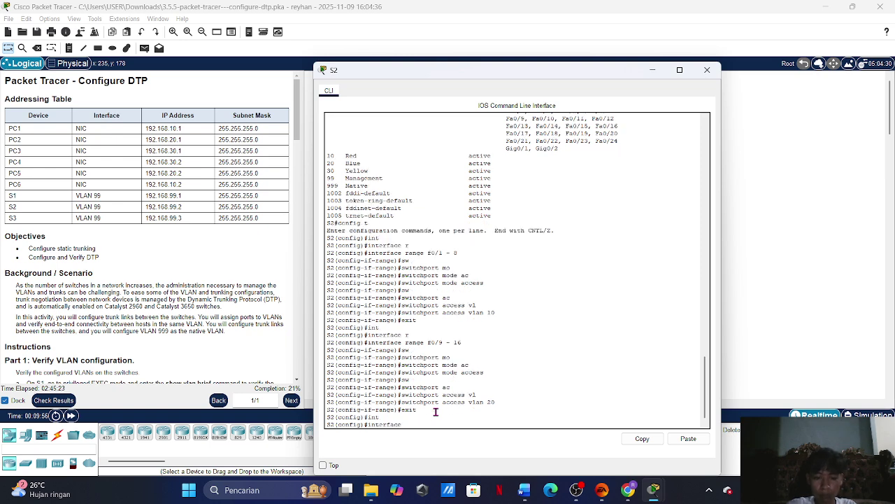
pyautogui.write('r')
pyautogui.press('Tab')
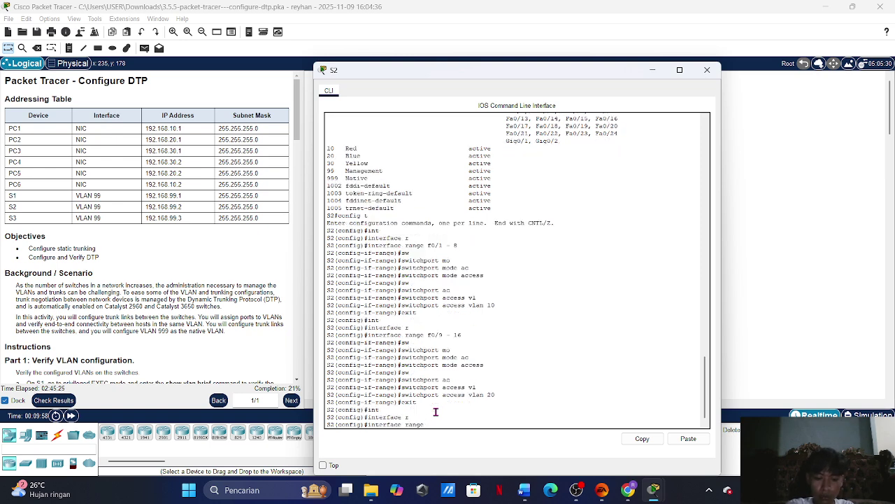
pyautogui.write('f0')
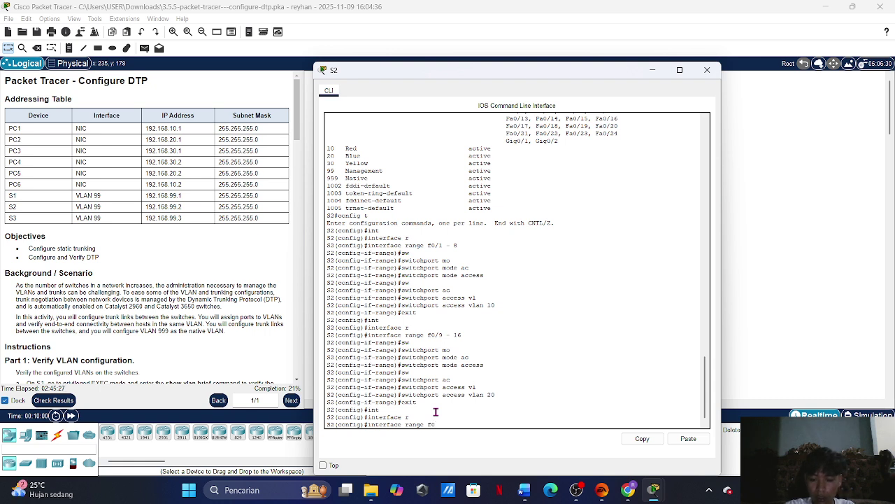
pyautogui.write('/17')
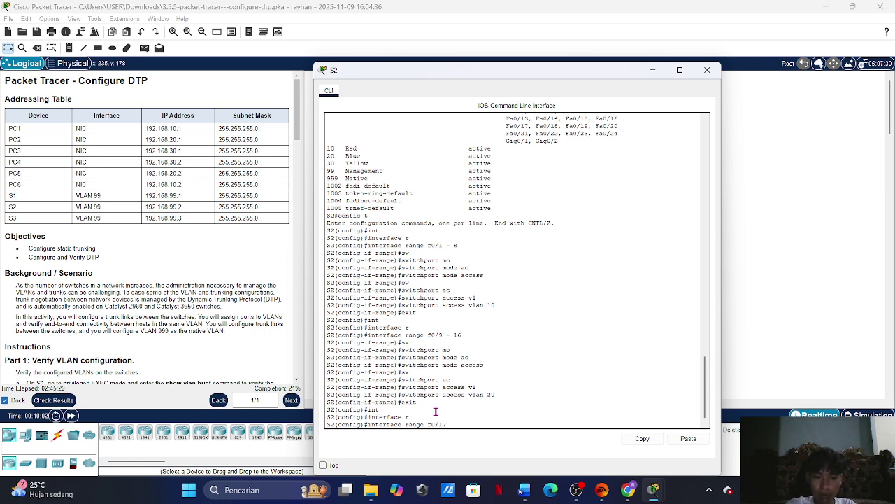
pyautogui.write(' - 24')
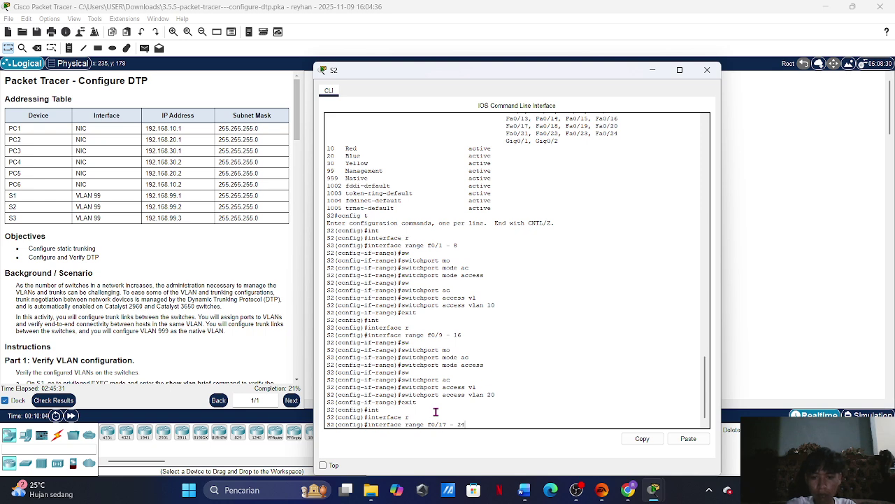
pyautogui.press('Return')
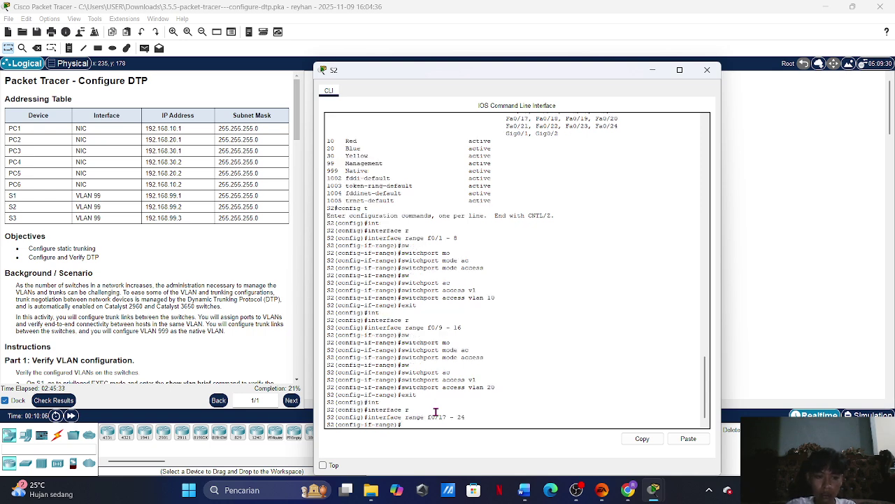
# Set the f0/17 - 24 port range on S2 to switchport access mode
pyautogui.write('sw')
pyautogui.press('Tab')
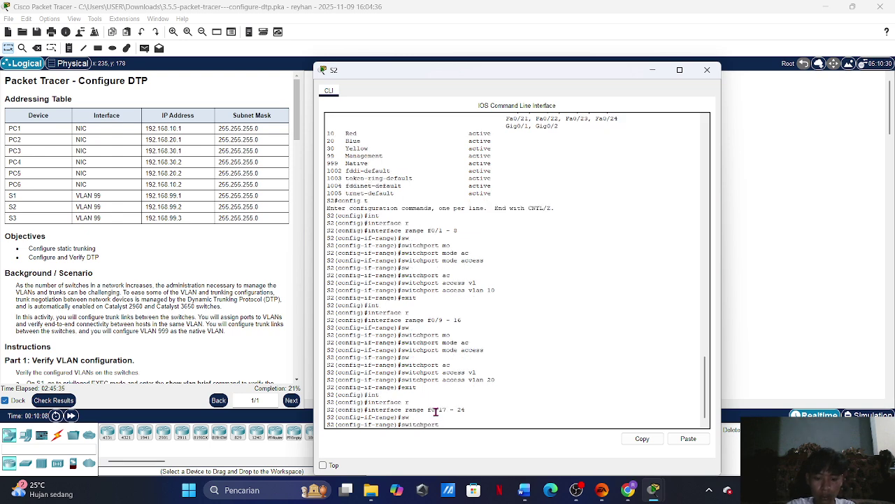
pyautogui.write('mo')
pyautogui.press('Tab')
pyautogui.write('ac')
pyautogui.press('Tab')
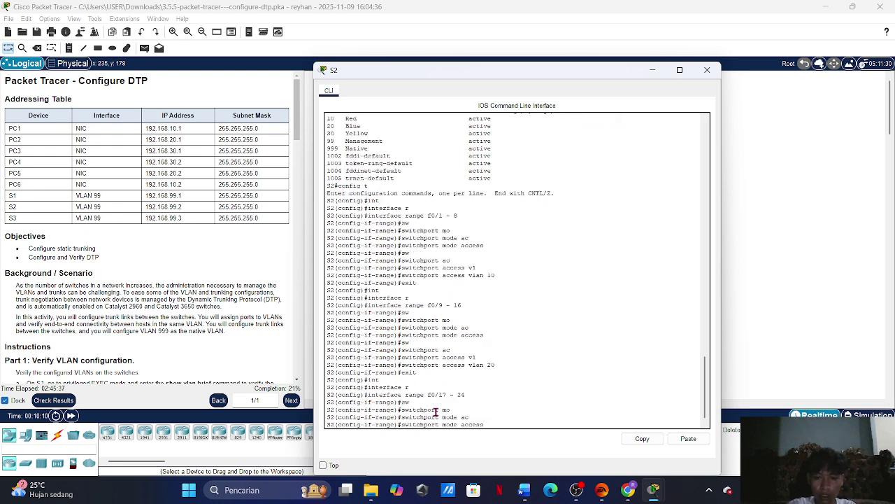
pyautogui.press('Return')
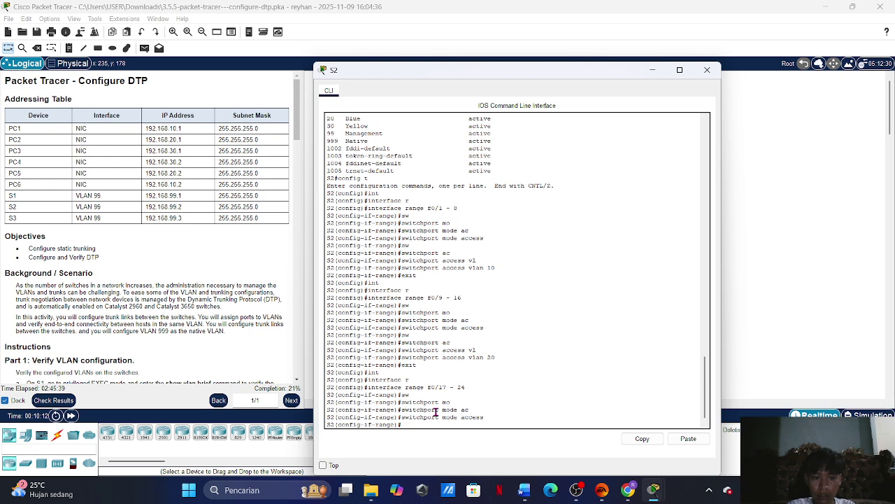
# Assign S2 ports f0/17 - 24 to access VLAN 30 and exit to global configuration mode
pyautogui.write('sw')
pyautogui.press('Tab')
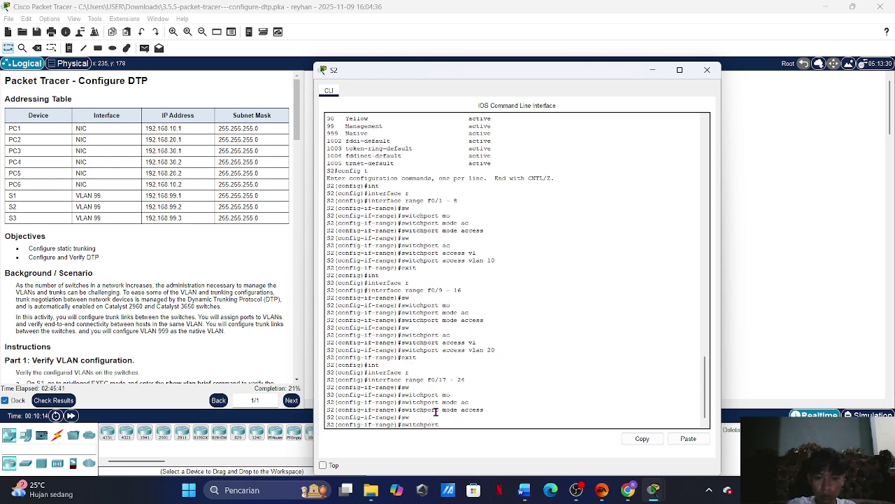
pyautogui.write('ac')
pyautogui.press('Tab')
pyautogui.write('v')
pyautogui.press('Tab')
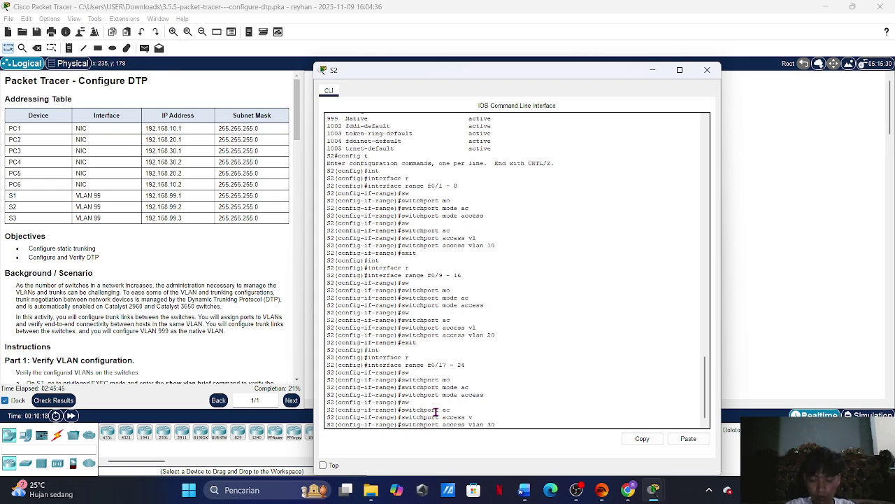
pyautogui.write('30')
pyautogui.press('Return')
pyautogui.write('exit')
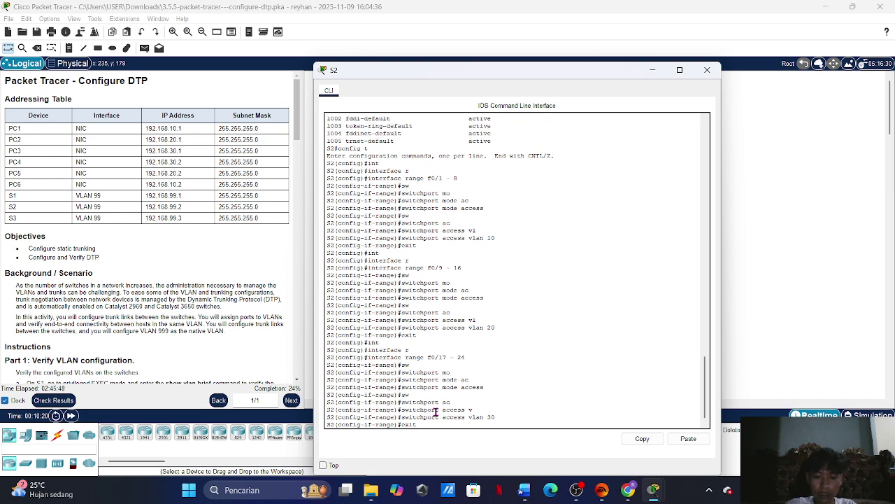
pyautogui.press('Return')
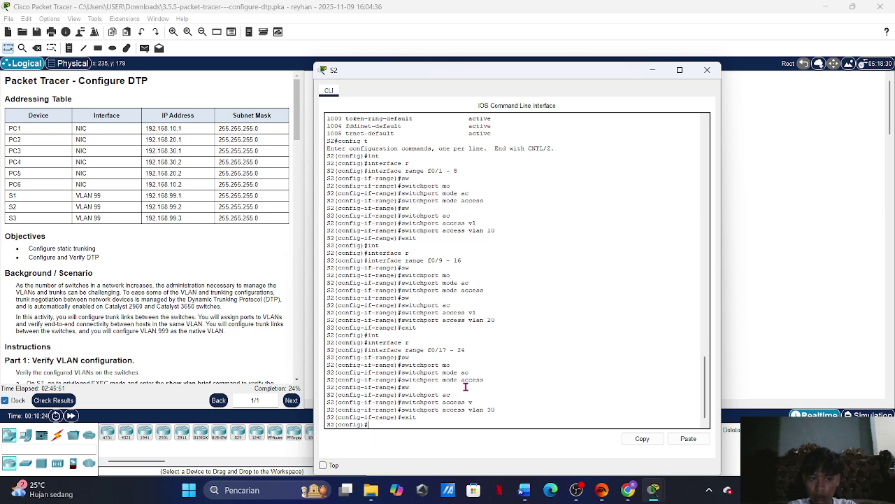
# Open the S3 switch's command line from the topology and enter global configuration mode
pyautogui.click(795, 281)
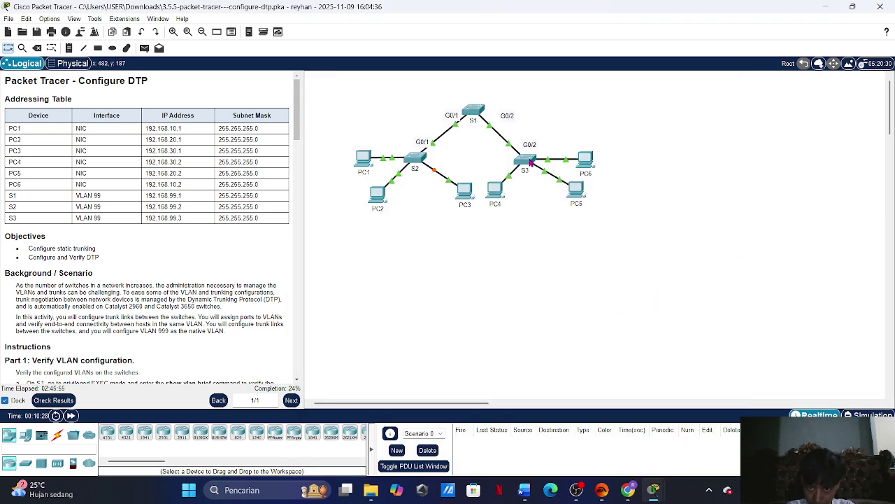
pyautogui.click(530, 164)
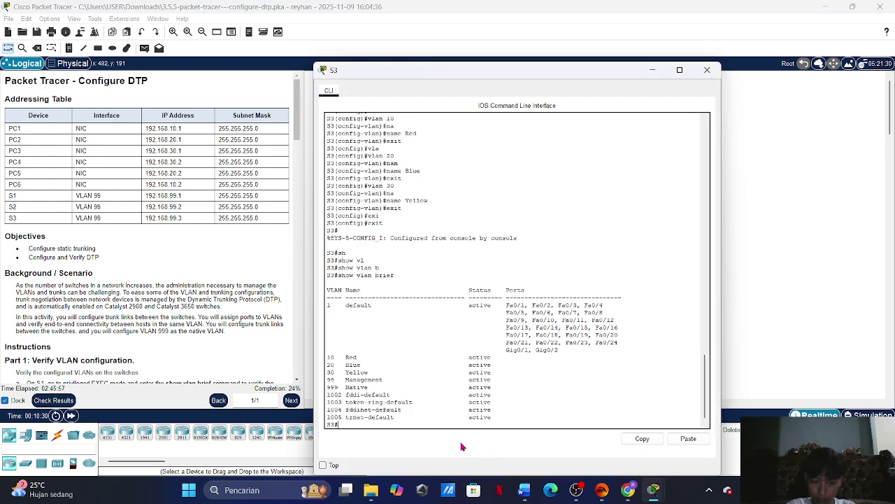
pyautogui.write('config t')
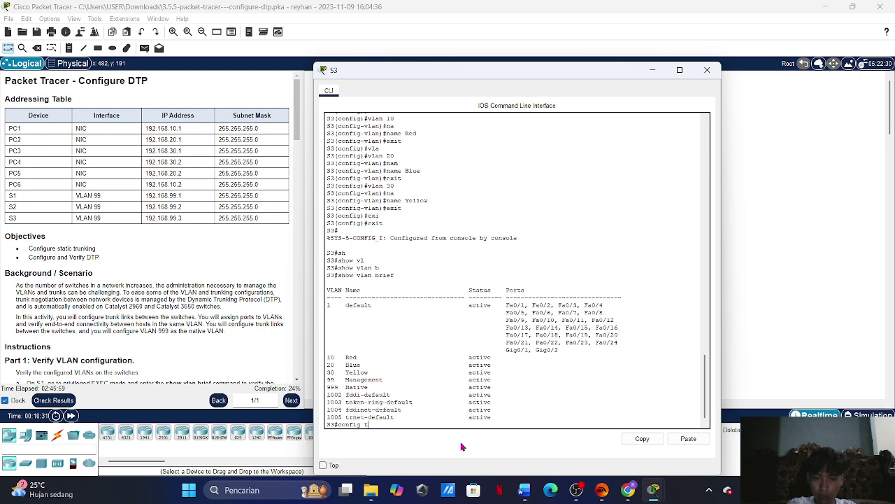
pyautogui.press('Return')
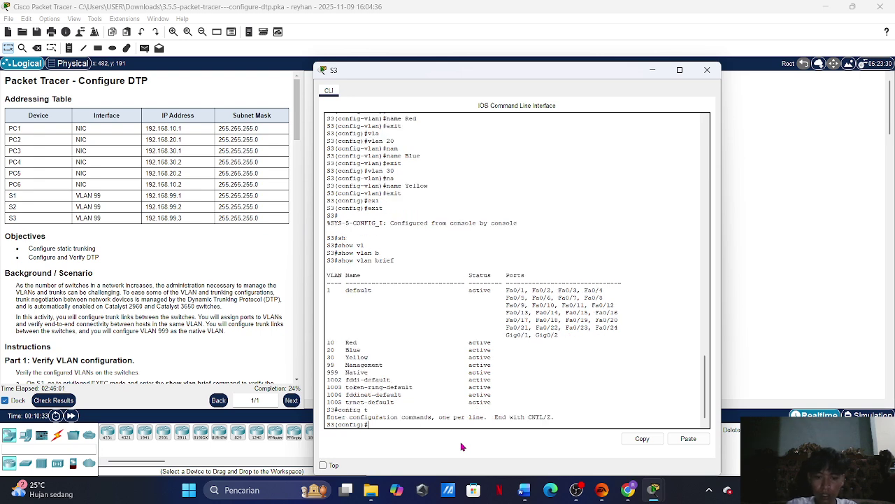
# Enter interface range configuration on S3 for ports f0/1 - 8
pyautogui.write('int')
pyautogui.press('Tab')
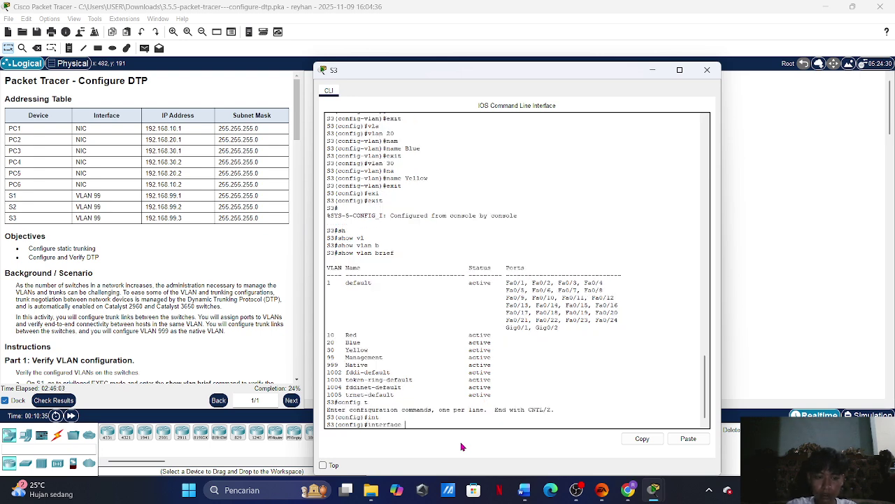
pyautogui.write('r')
pyautogui.press('Tab')
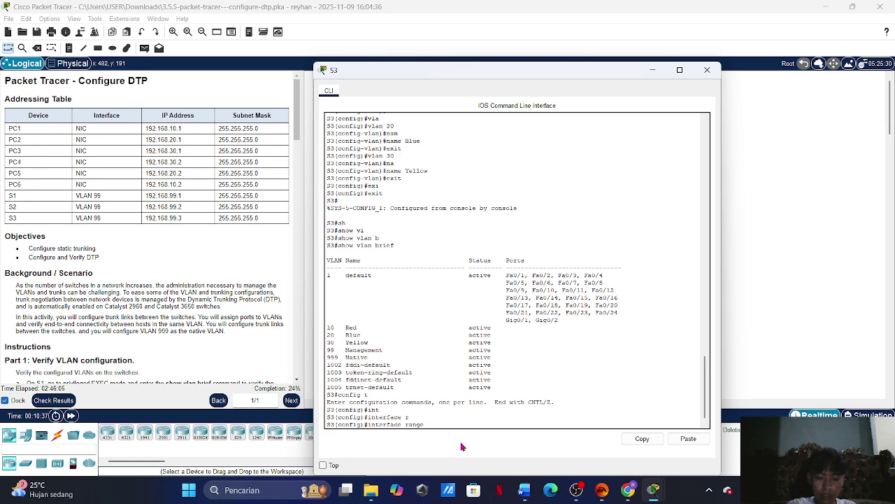
pyautogui.write('f0/1')
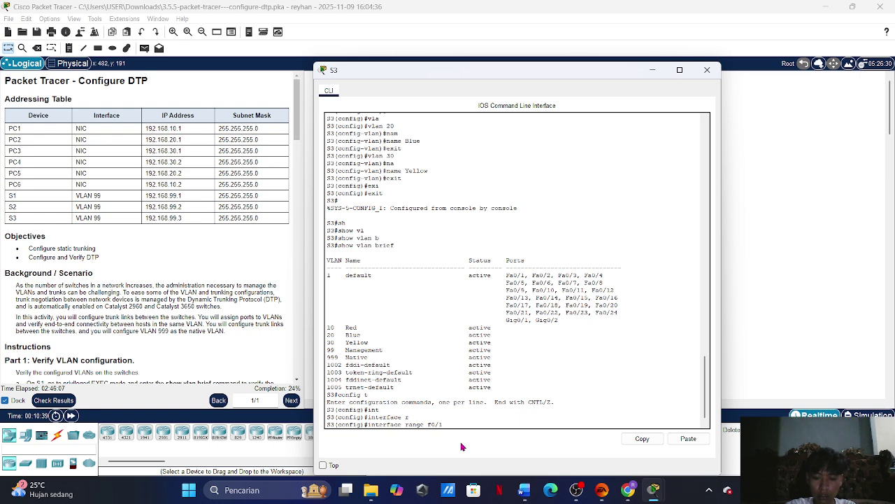
pyautogui.write(' - 8')
pyautogui.press('Return')
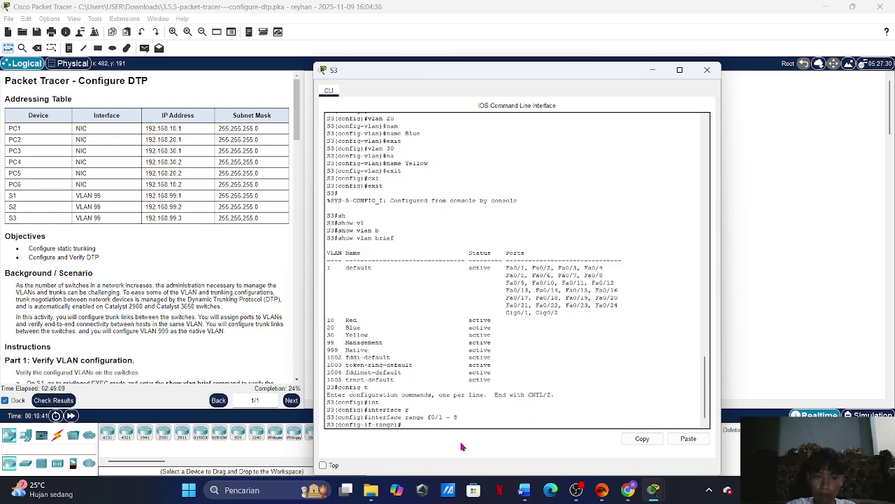
# Set the f0/1 - 8 port range on S3 to switchport access mode
pyautogui.write('sw')
pyautogui.press('Tab')
pyautogui.write('mo')
pyautogui.press('Tab')
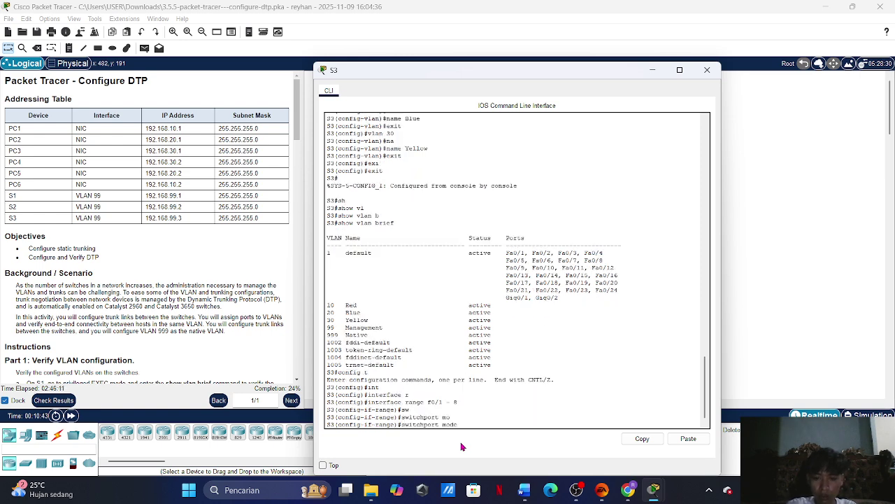
pyautogui.write('ac')
pyautogui.press('Tab')
pyautogui.press('Return')
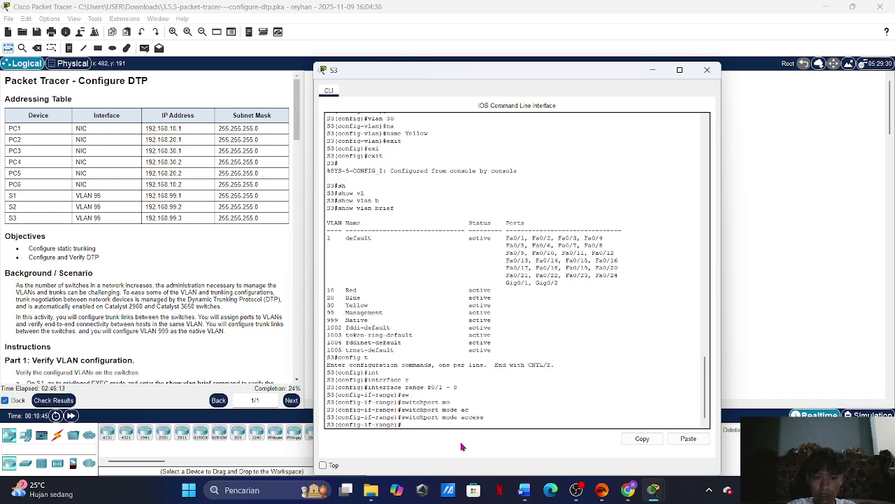
# Assign S3 ports f0/1 - 8 to access VLAN 10 and exit to global configuration mode
pyautogui.write('sw')
pyautogui.press('Tab')
pyautogui.write('ac')
pyautogui.press('Tab')
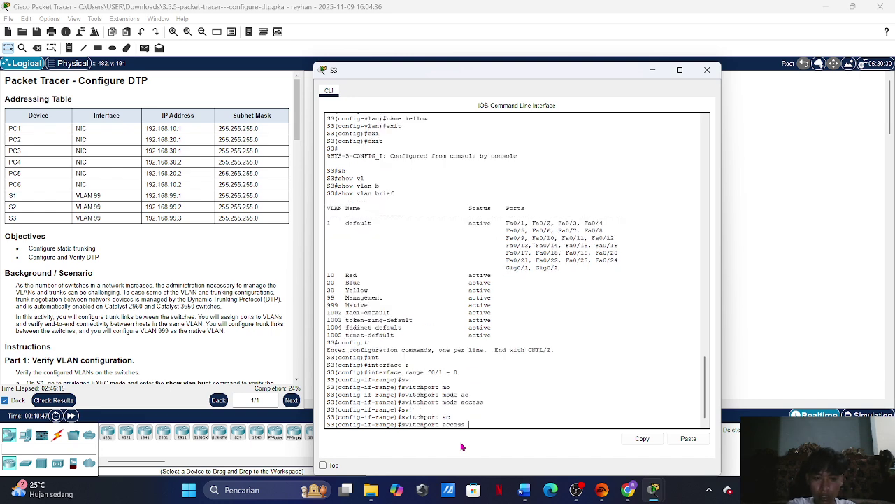
pyautogui.write('v')
pyautogui.press('Tab')
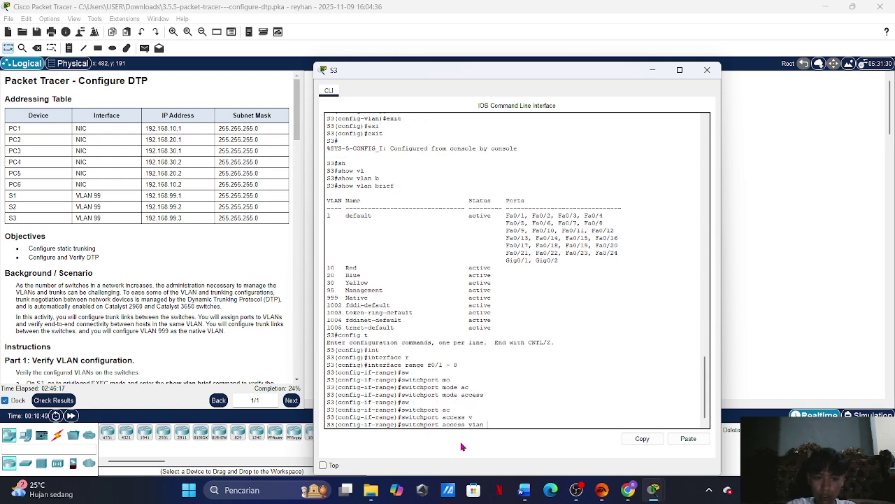
pyautogui.write('10')
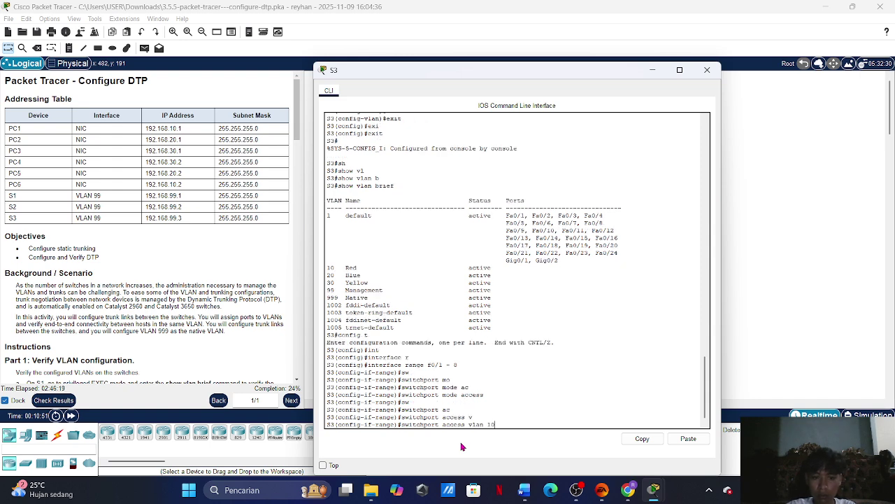
pyautogui.press('Return')
pyautogui.write('exitr')
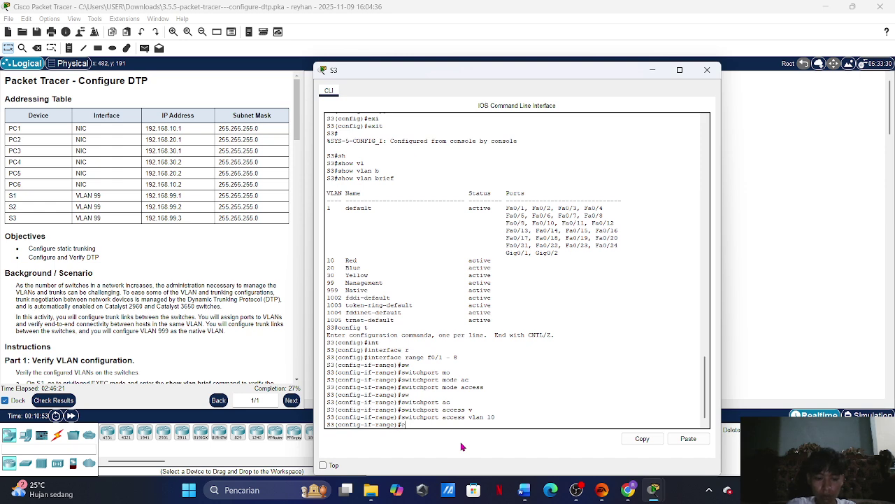
pyautogui.press('Return')
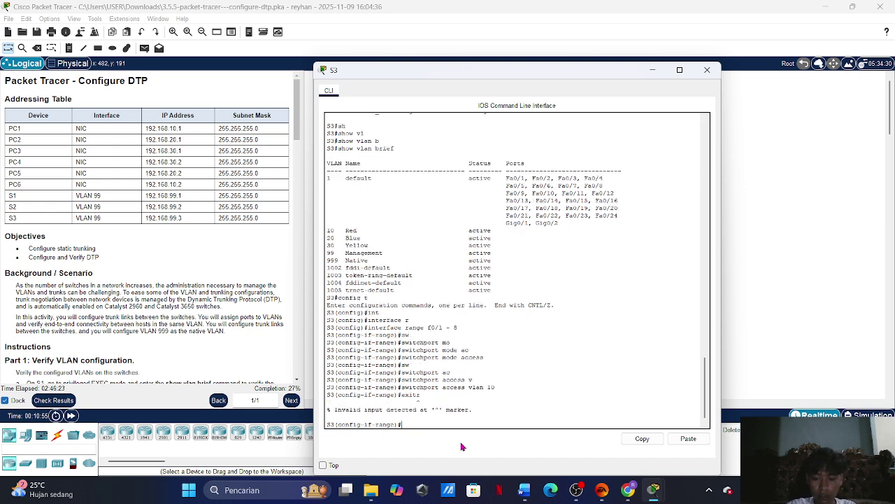
pyautogui.press('Up')
pyautogui.press('BackSpace')
pyautogui.press('Return')
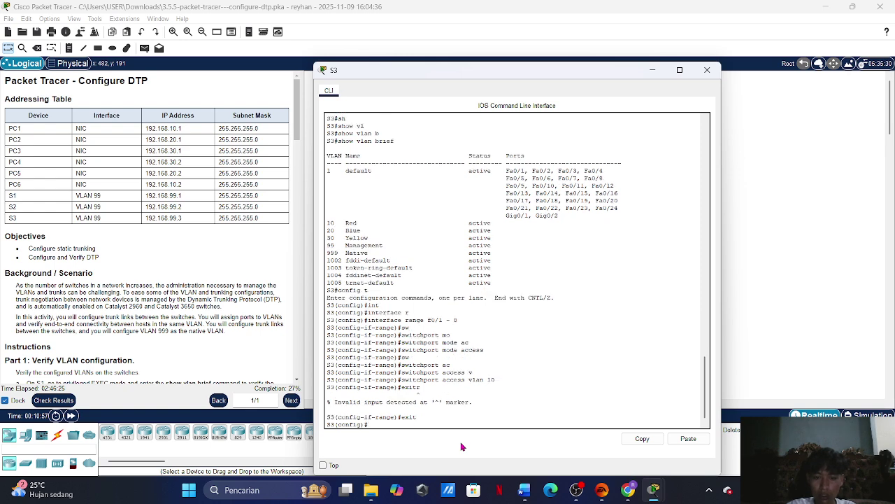
# Enter interface range configuration on S3 for ports f0/9 - 16
pyautogui.write('int')
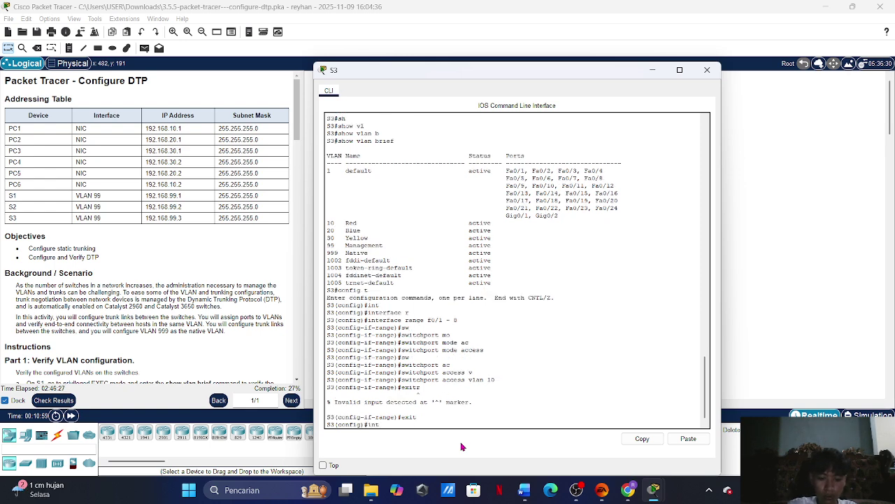
pyautogui.press('Tab')
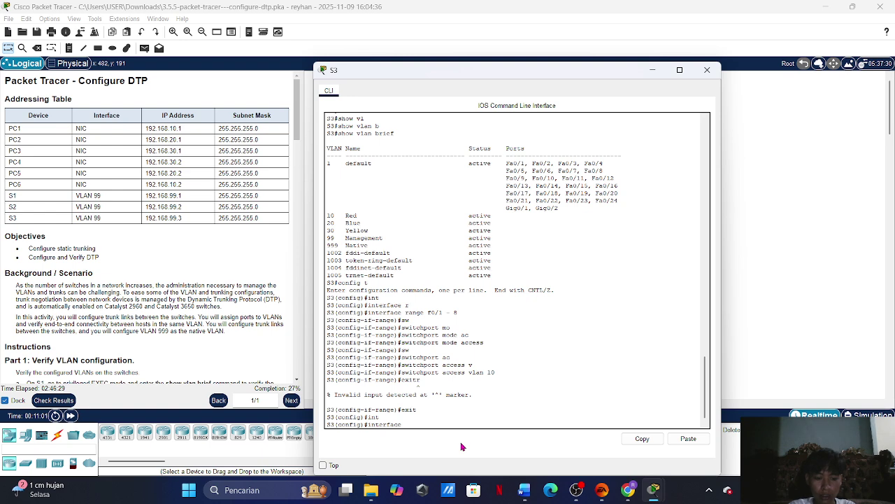
pyautogui.write('r')
pyautogui.press('Tab')
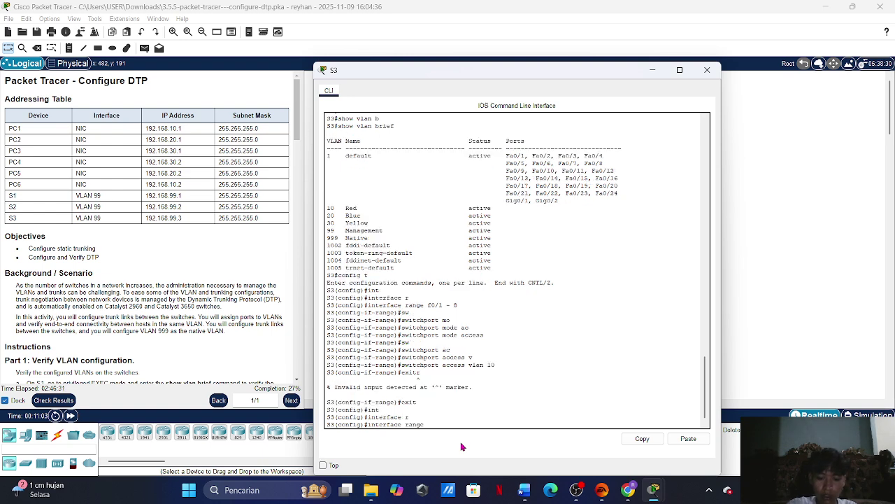
pyautogui.write('f0/9 -')
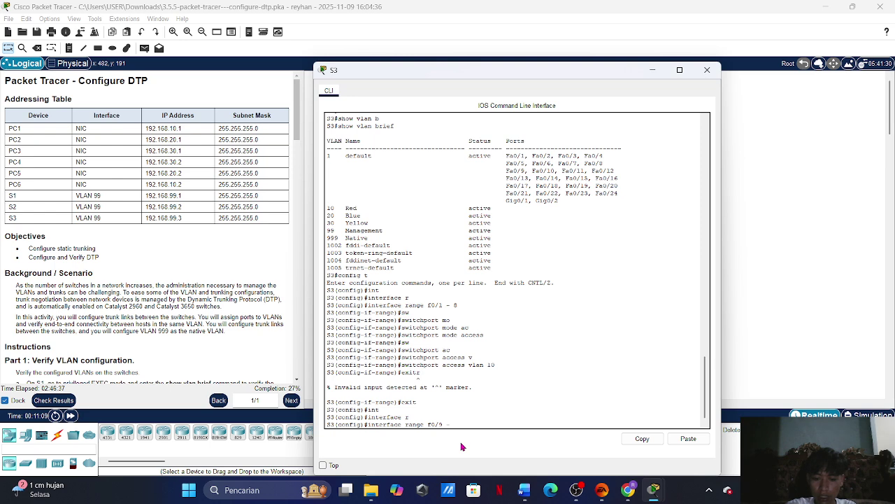
pyautogui.write(' 16')
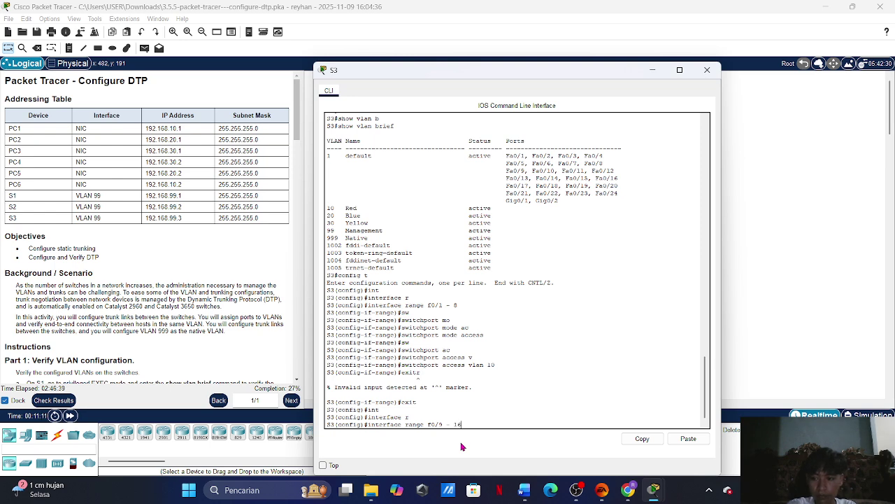
pyautogui.press('Return')
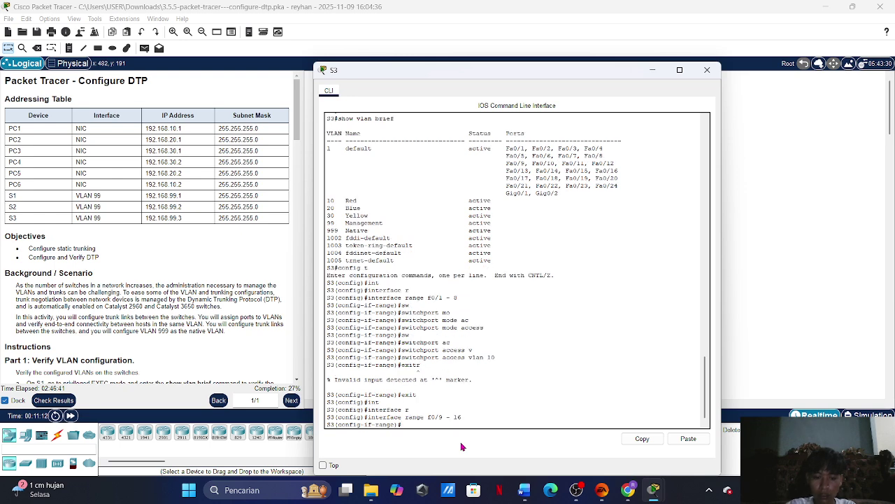
# Set the f0/9 - 16 port range on S3 to switchport access mode
pyautogui.write('sw')
pyautogui.press('Tab')
pyautogui.write('mo')
pyautogui.press('Tab')
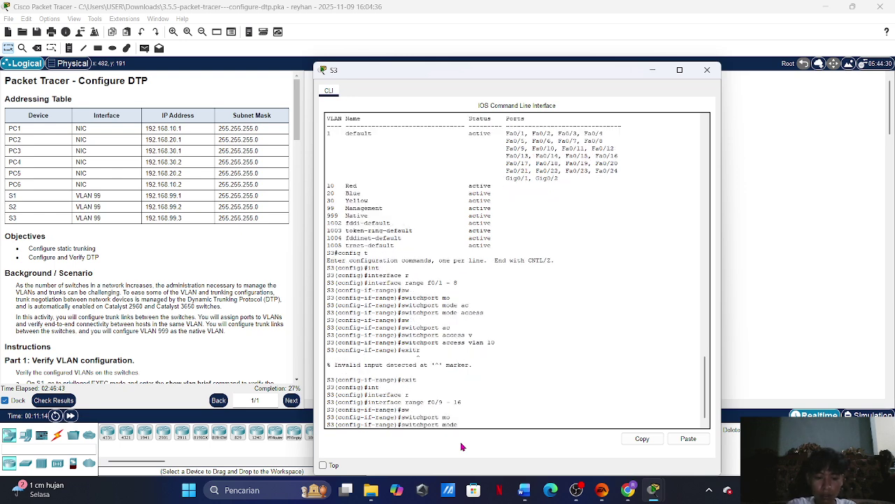
pyautogui.write('ac')
pyautogui.press('Tab')
pyautogui.press('Return')
# Assign S3 ports f0/9 - 16 to access VLAN 20 and exit to global configuration mode
pyautogui.write('sw')
pyautogui.press('Tab')
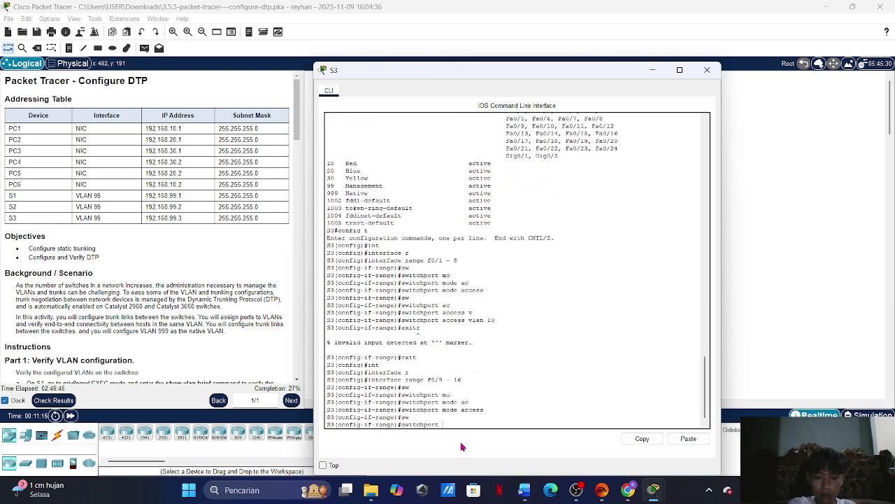
pyautogui.write('ac')
pyautogui.press('Tab')
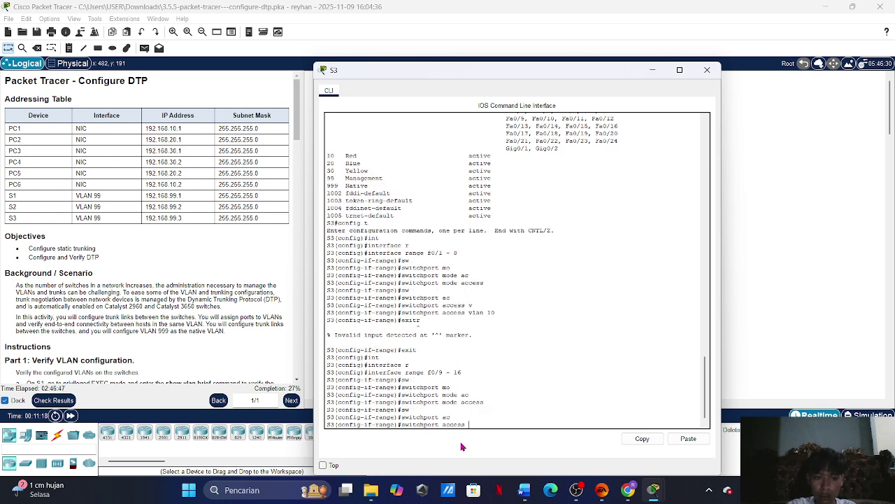
pyautogui.write('vl')
pyautogui.press('Tab')
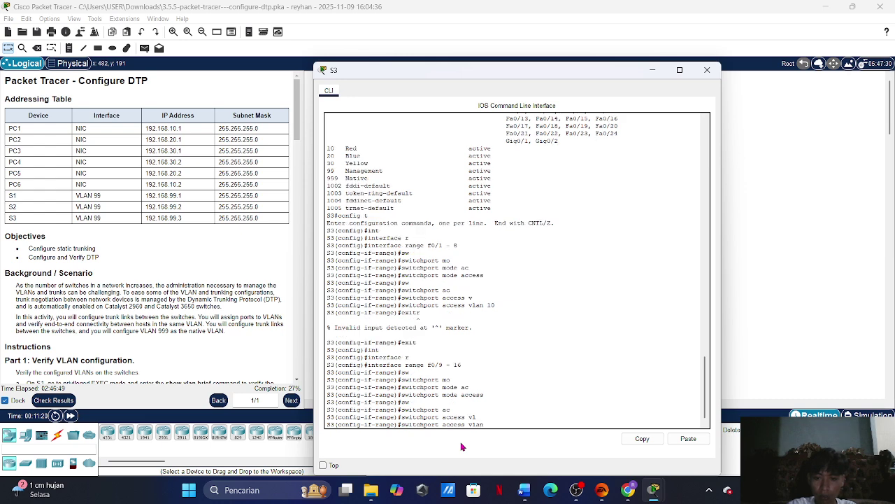
pyautogui.write('20')
pyautogui.press('Return')
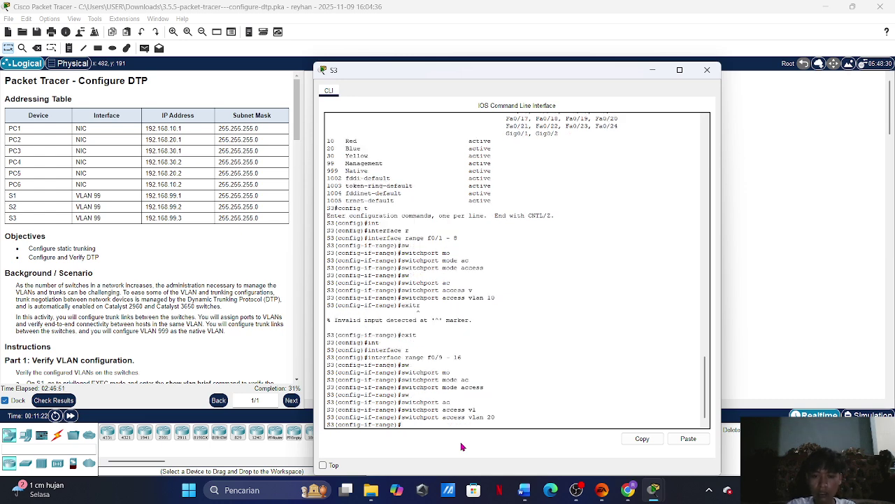
pyautogui.write('exit')
pyautogui.press('Return')
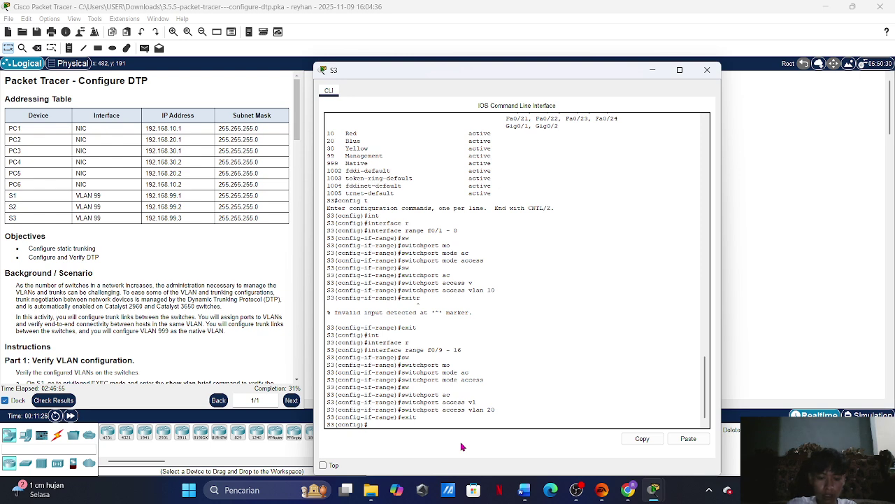
# Enter interface range configuration on S3 for ports f0/17 - 24
pyautogui.write('int')
pyautogui.press('Tab')
pyautogui.write('r')
pyautogui.press('Tab')
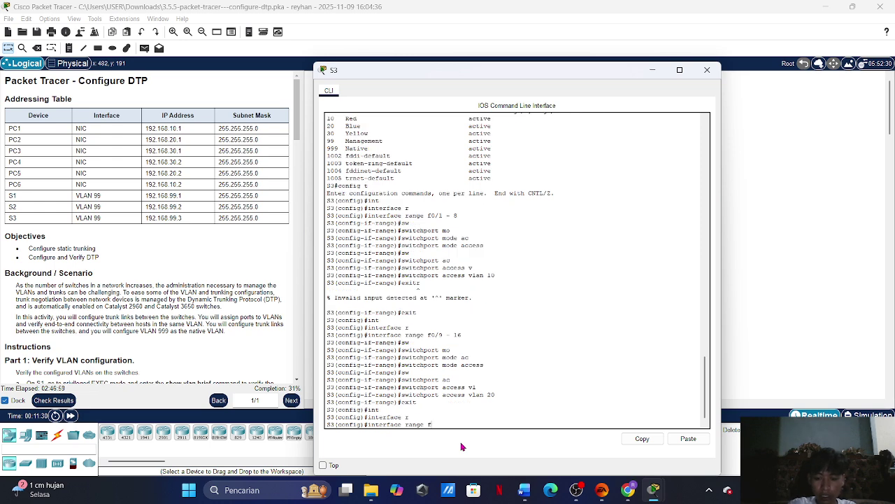
pyautogui.write('f0/17')
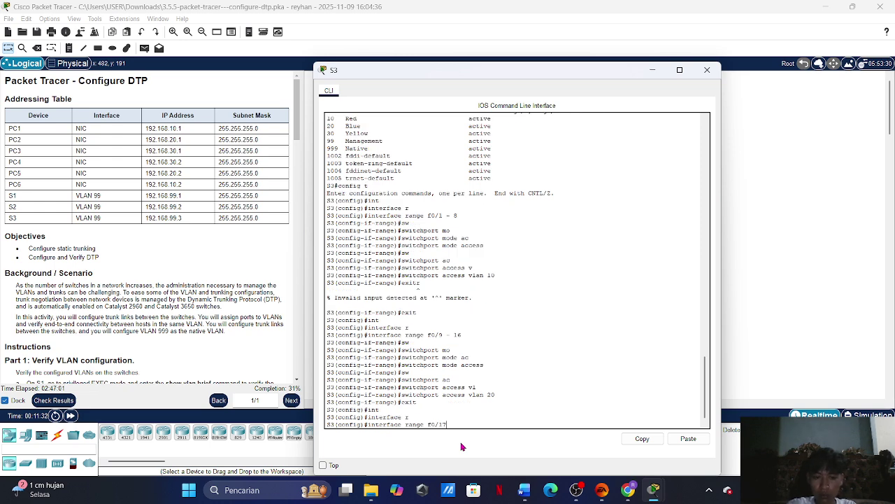
pyautogui.write(' - 24')
pyautogui.press('Return')
# Set the f0/17 - 24 port range on S3 to switchport access mode
pyautogui.write('sw')
pyautogui.press('Tab')
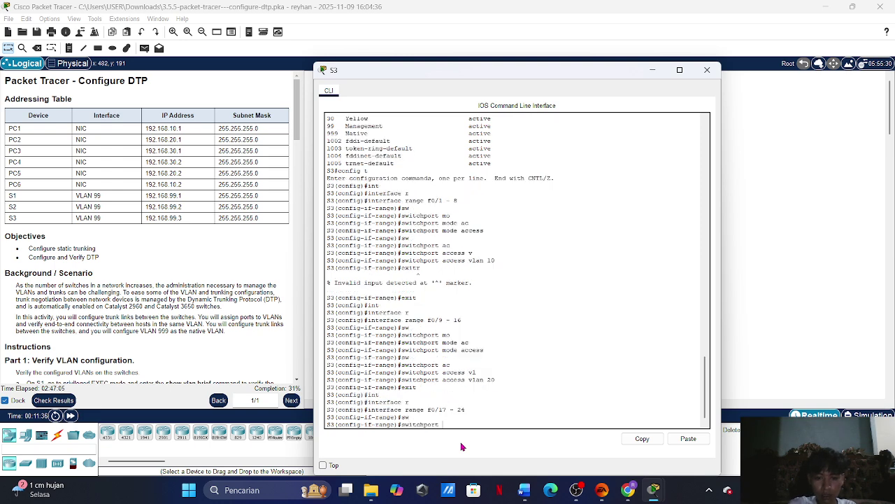
pyautogui.write('mo')
pyautogui.press('Tab')
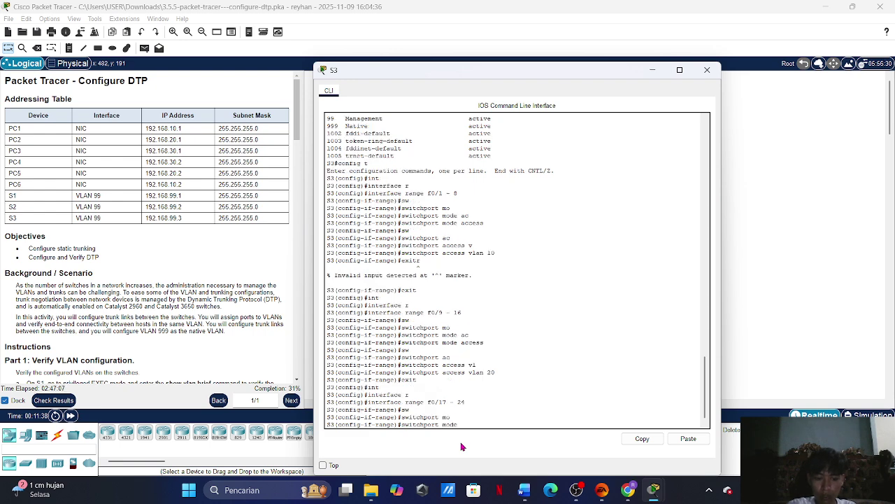
pyautogui.write('ac')
pyautogui.press('Tab')
pyautogui.press('Return')
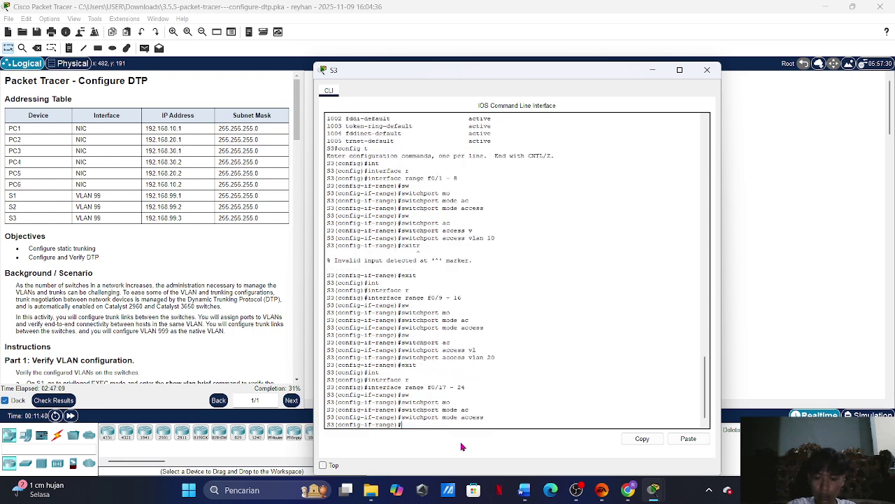
# Assign S3 ports f0/17 - 24 to access VLAN 30 and exit to global configuration mode
pyautogui.write('sw')
pyautogui.press('Tab')
pyautogui.write('ac')
pyautogui.press('Tab')
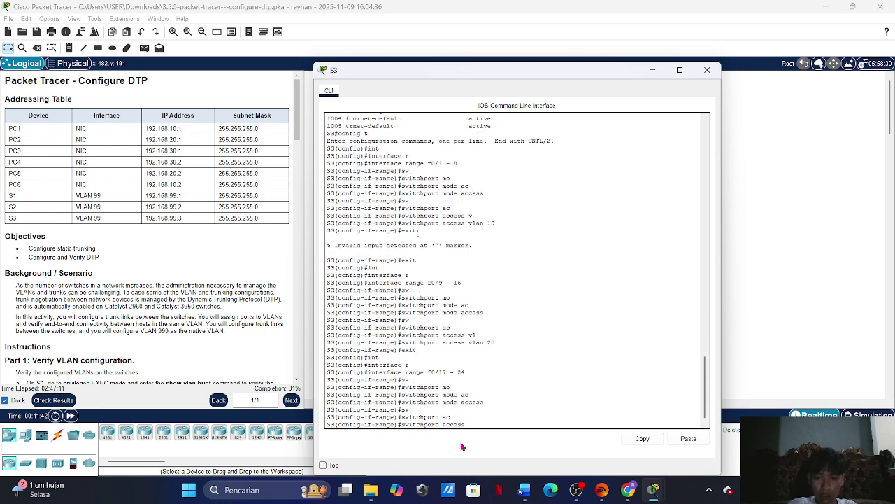
pyautogui.write('v')
pyautogui.press('Tab')
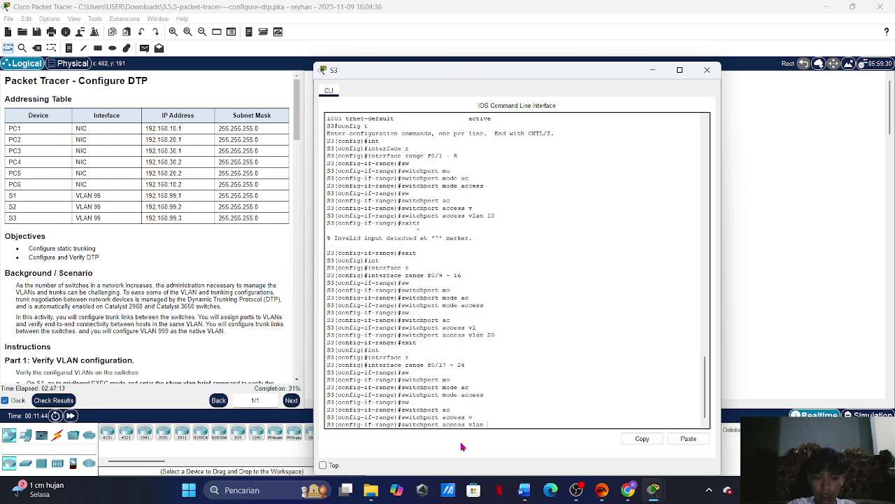
pyautogui.write('30')
pyautogui.press('Return')
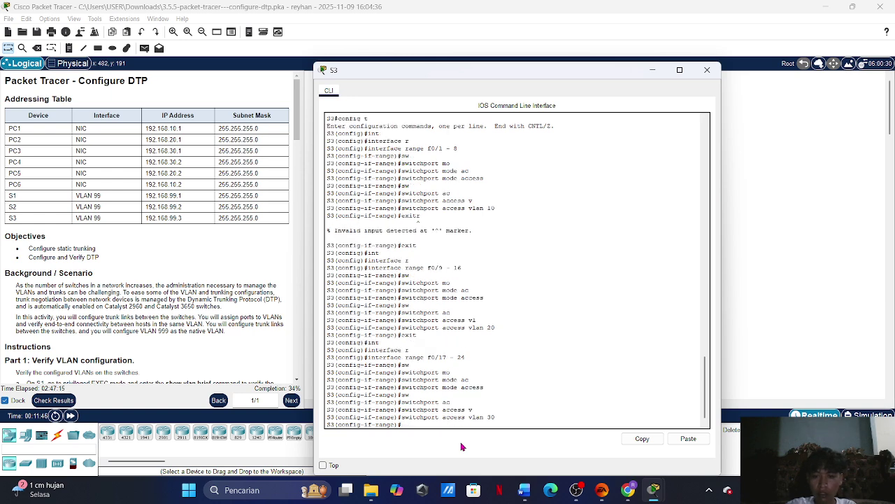
pyautogui.write('exit')
pyautogui.press('Return')
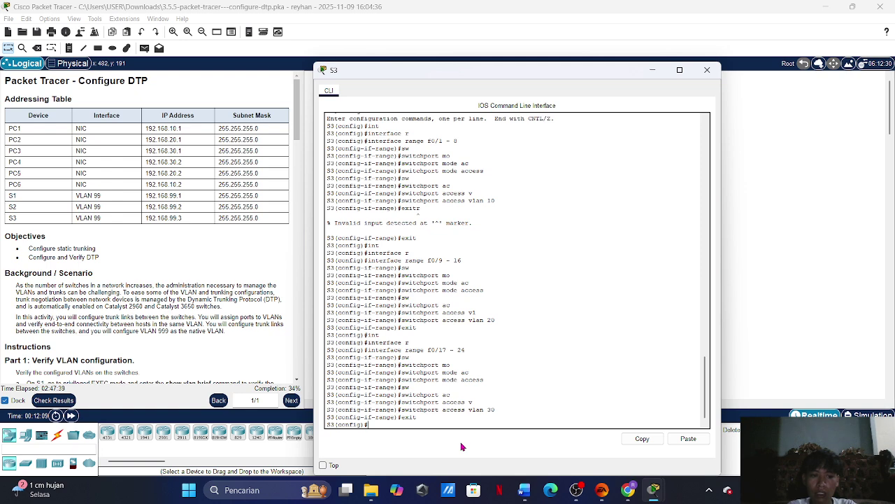
# Leave S3's command line, open the one of switch S1 and enter global configuration mode with conf t
pyautogui.click(864, 238)
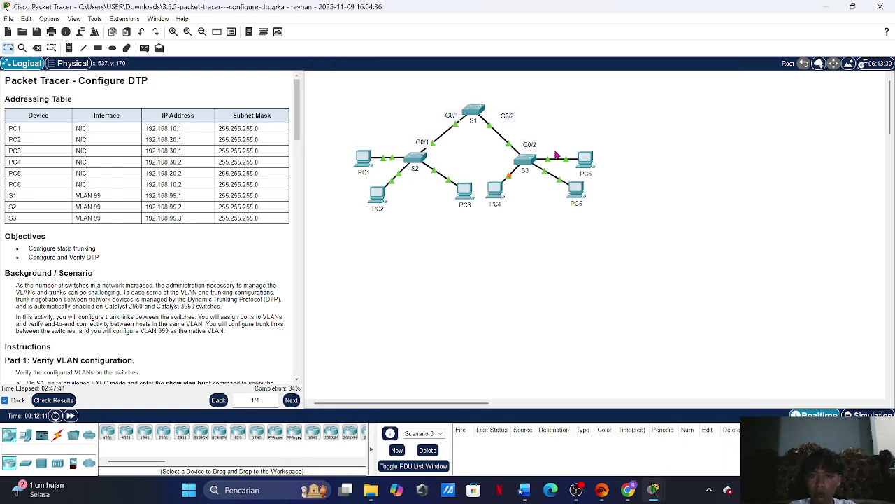
pyautogui.click(473, 112)
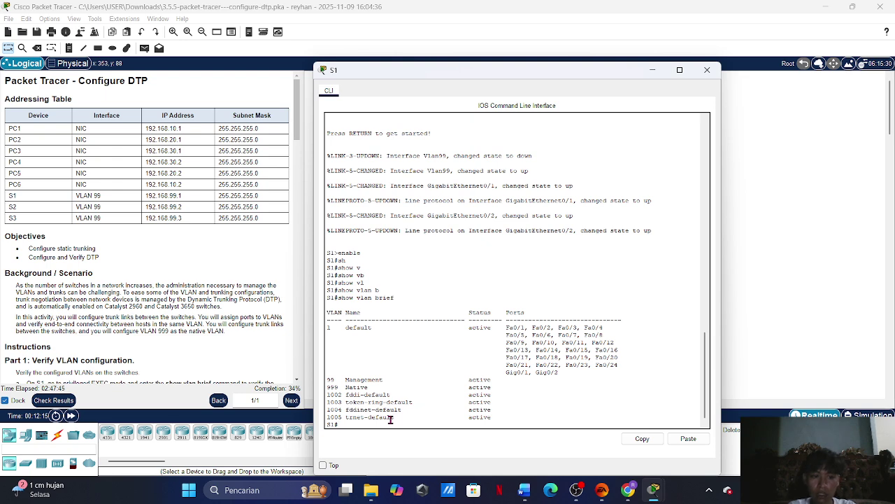
pyautogui.write('con')
pyautogui.press('Tab')
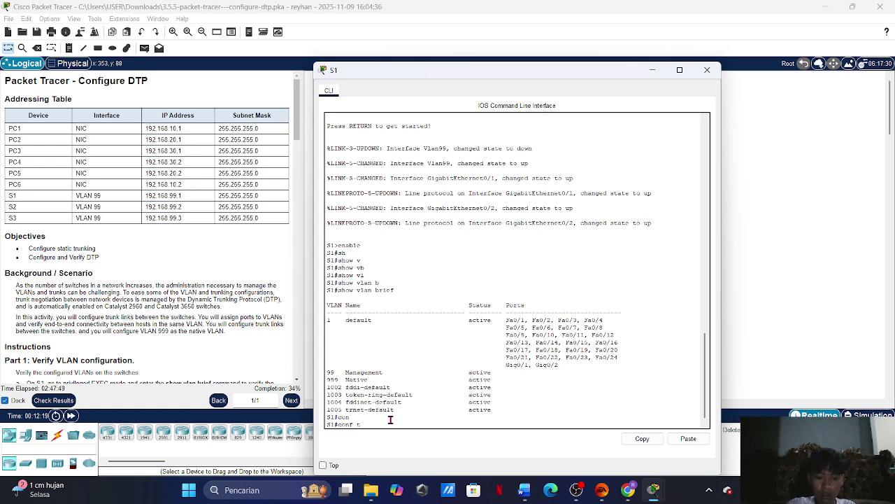
pyautogui.write('f t')
pyautogui.press('Return')
# Enter interface configuration on S1 for port g0/1
pyautogui.write('ig)#i')
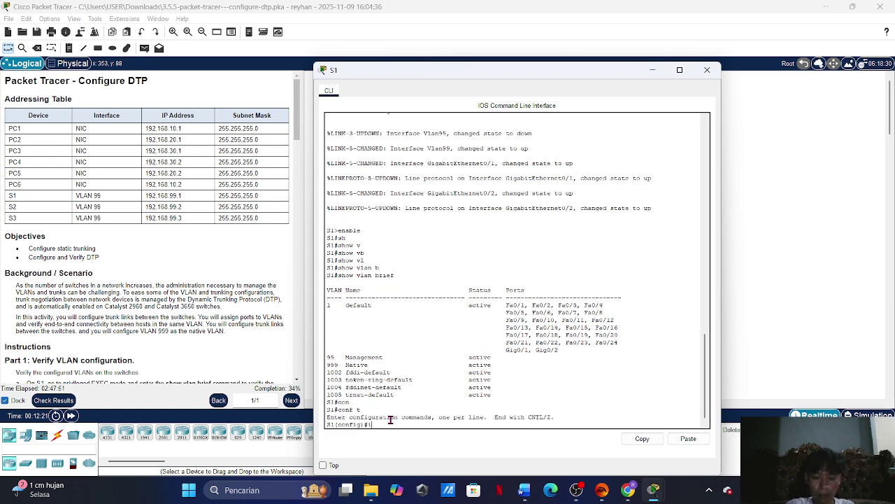
pyautogui.write('nt')
pyautogui.press('Tab')
pyautogui.write('g')
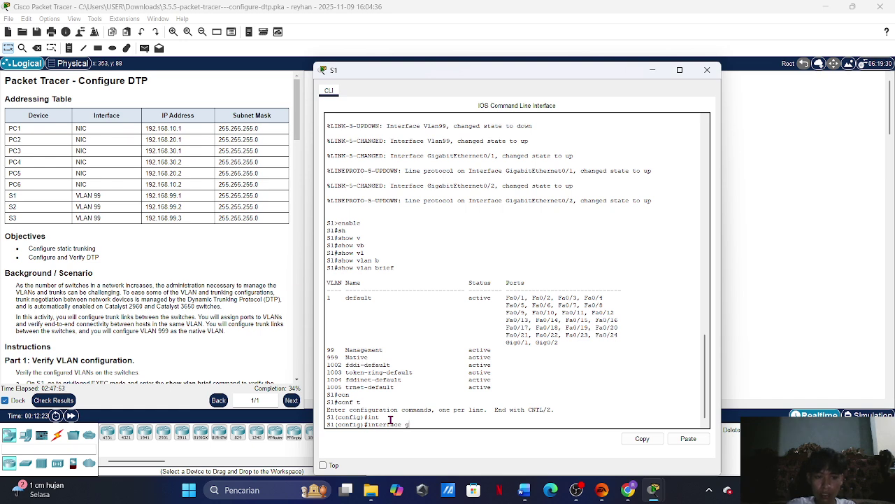
pyautogui.write('0/1')
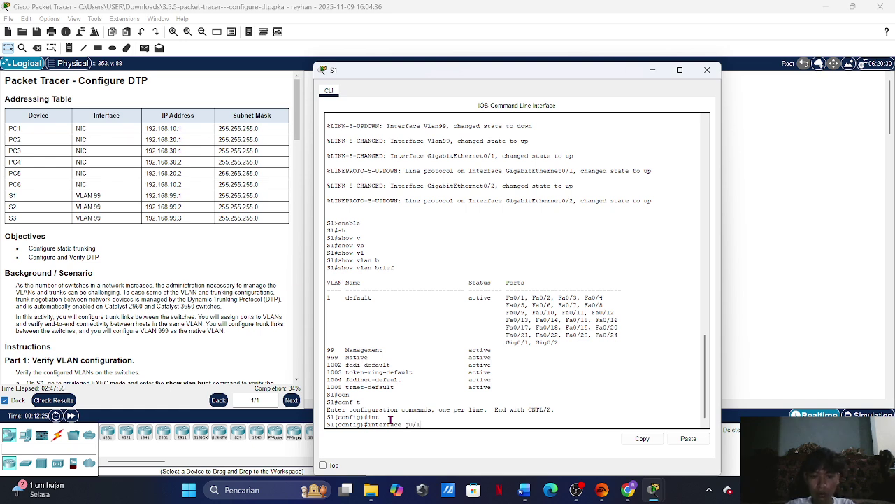
pyautogui.press('Return')
# Set S1's g0/1 to switchport mode dynamic desirable and exit to global configuration mode
pyautogui.write('sw')
pyautogui.press('Tab')
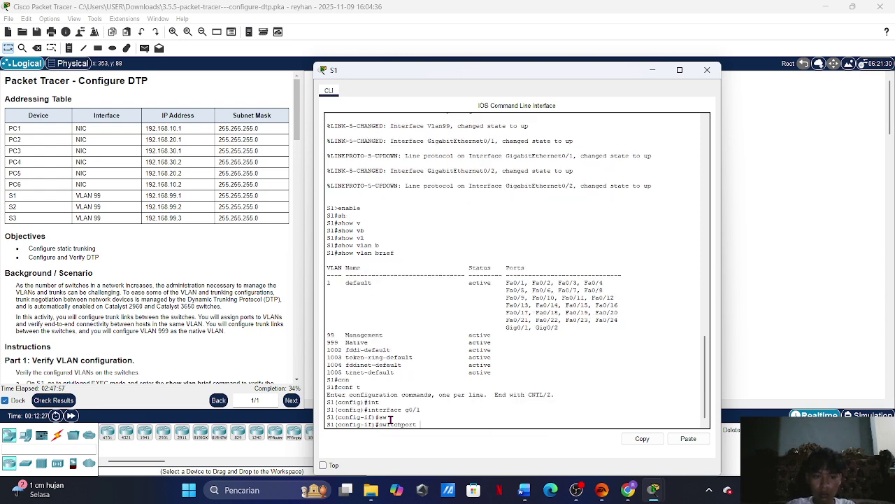
pyautogui.write('mo')
pyautogui.press('Tab')
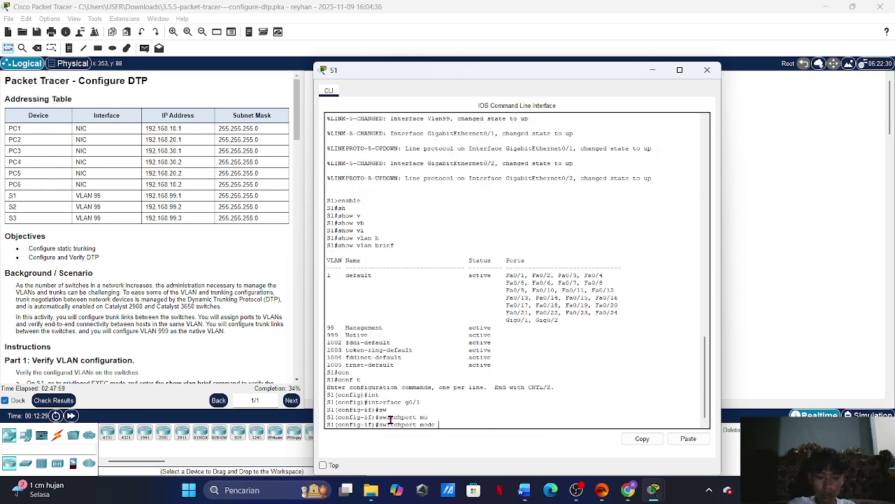
pyautogui.write('du')
pyautogui.press('Tab')
pyautogui.write('d')
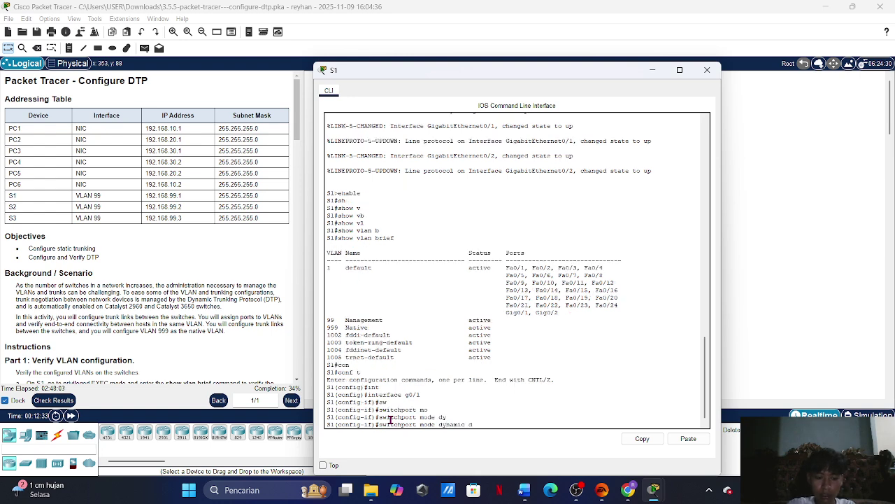
pyautogui.write('e')
pyautogui.press('Tab')
pyautogui.press('Return')
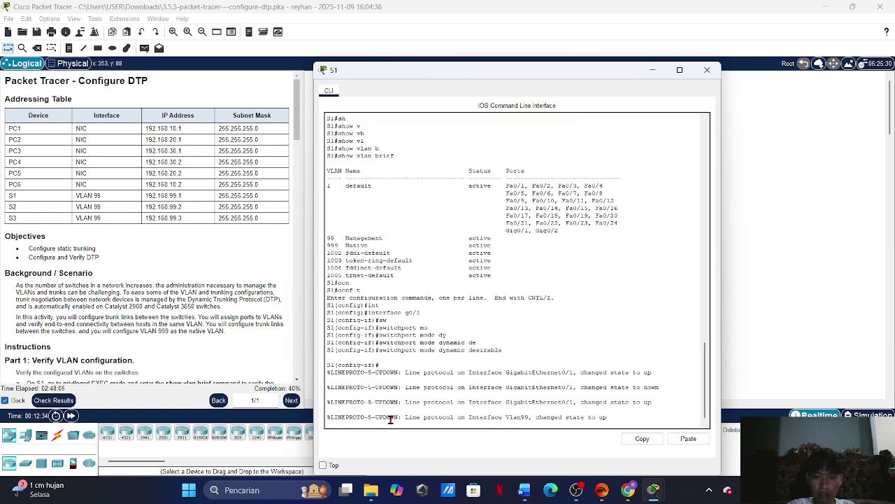
pyautogui.write('exi')
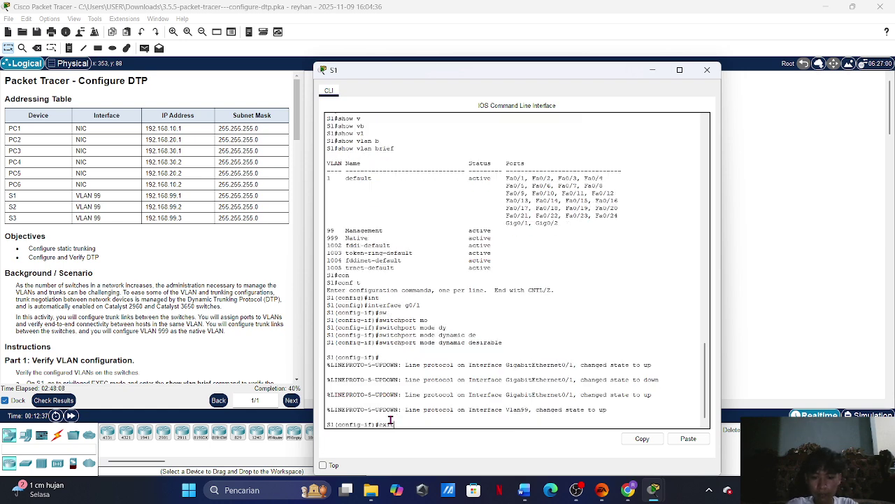
pyautogui.press('Return')
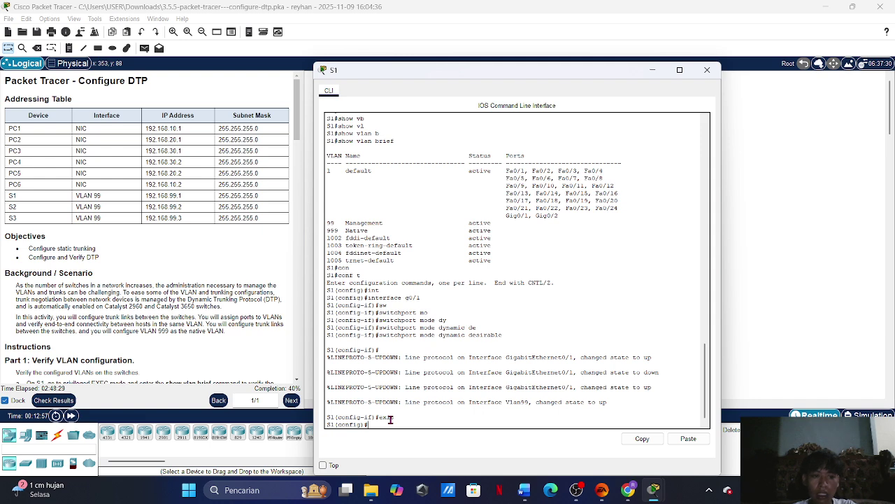
# Leave S1's command line, open the one of switch S2 and exit to privileged EXEC mode
pyautogui.click(757, 271)
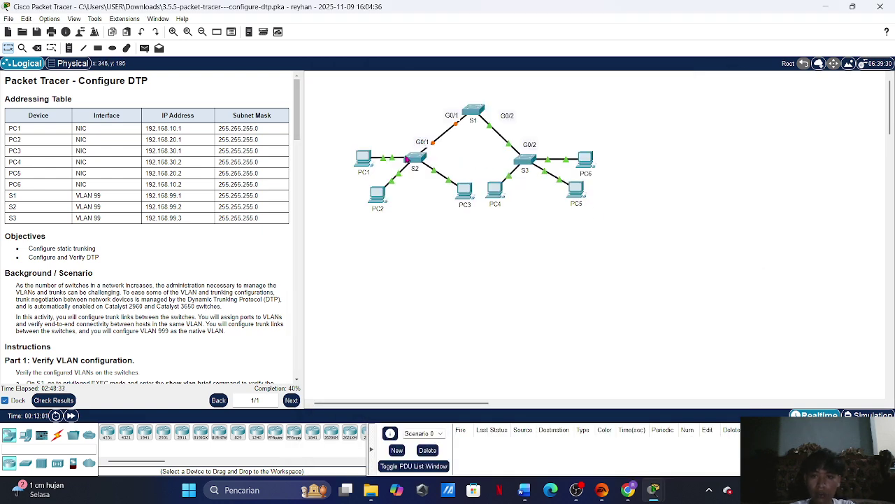
pyautogui.click(409, 160)
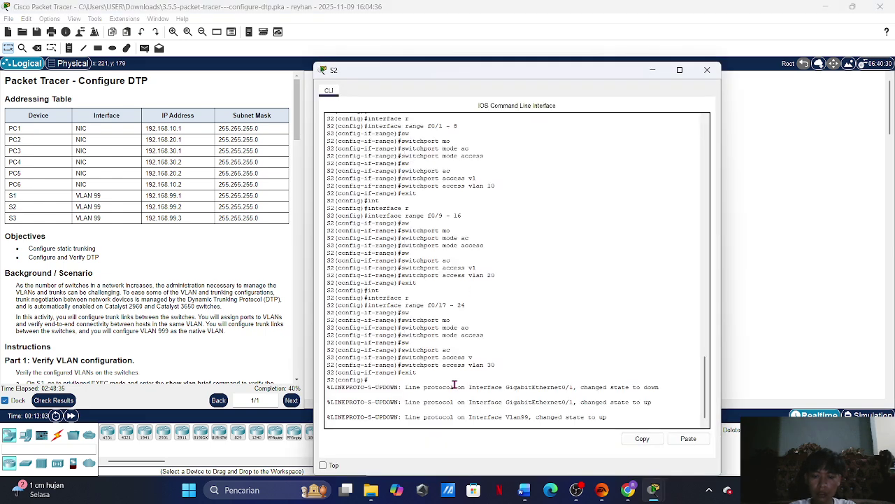
pyautogui.press('Return')
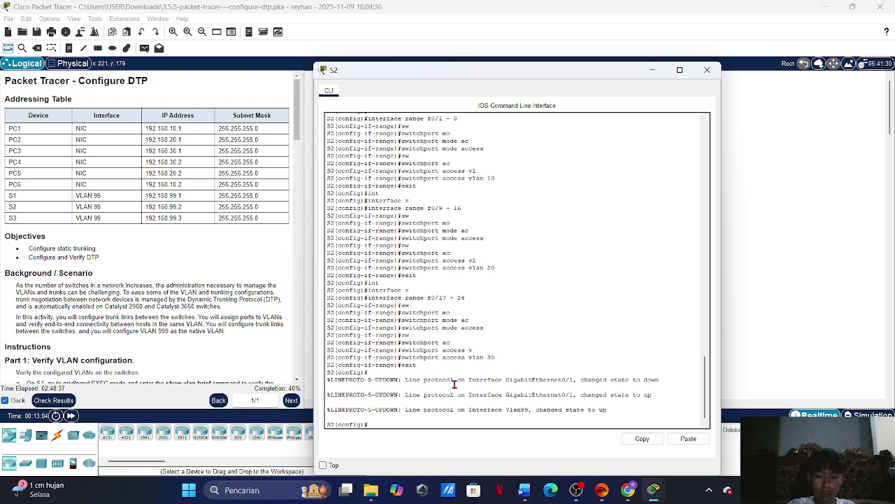
pyautogui.write('exit')
pyautogui.press('Return')
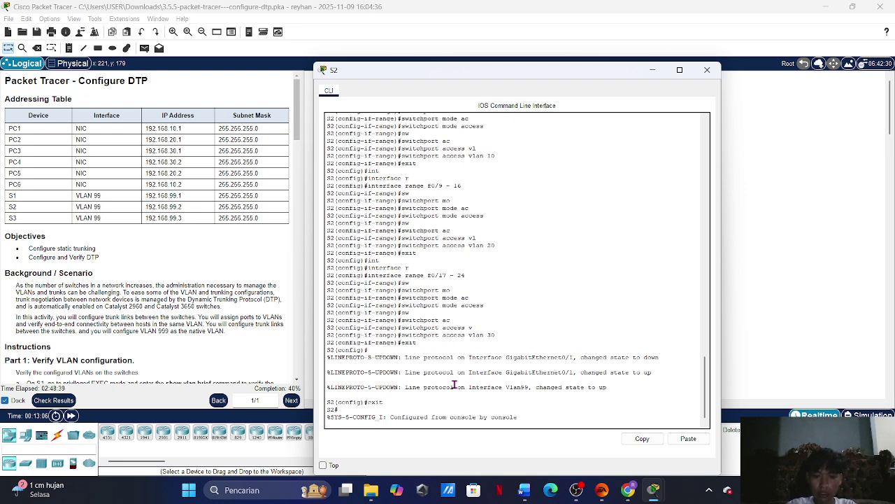
# Check S2's trunk status with show interfaces trunk, and return to the network topology
pyautogui.write('sh')
pyautogui.press('Tab')
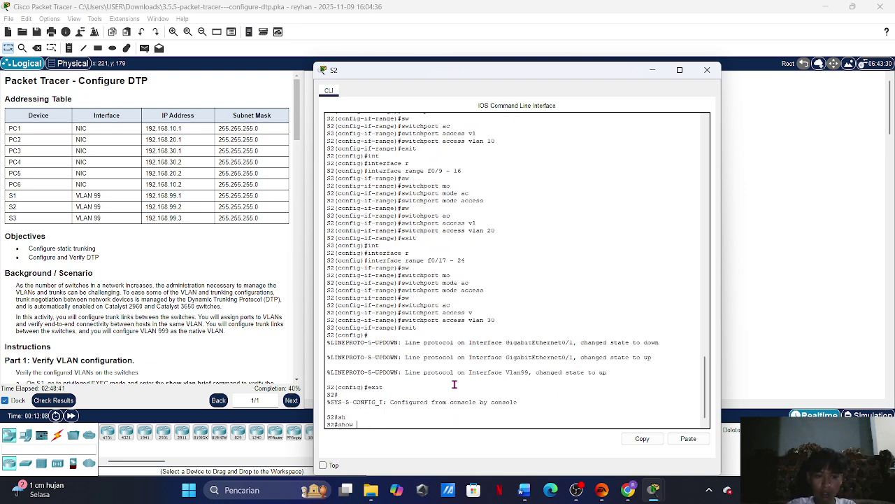
pyautogui.write('int')
pyautogui.press('Tab')
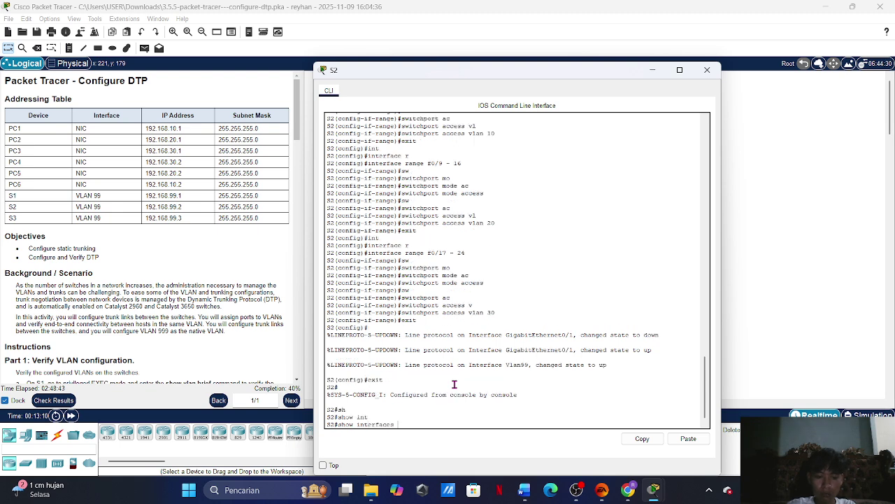
pyautogui.write('tr')
pyautogui.press('Tab')
pyautogui.press('Return')
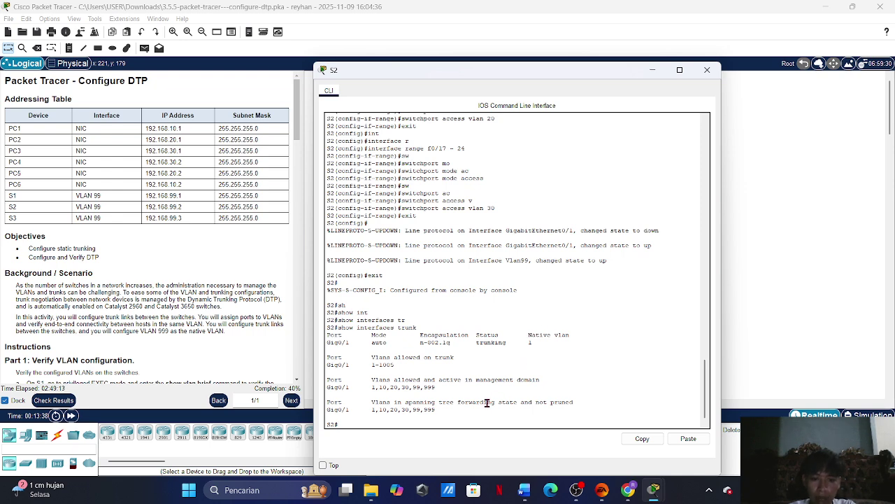
pyautogui.click(787, 285)
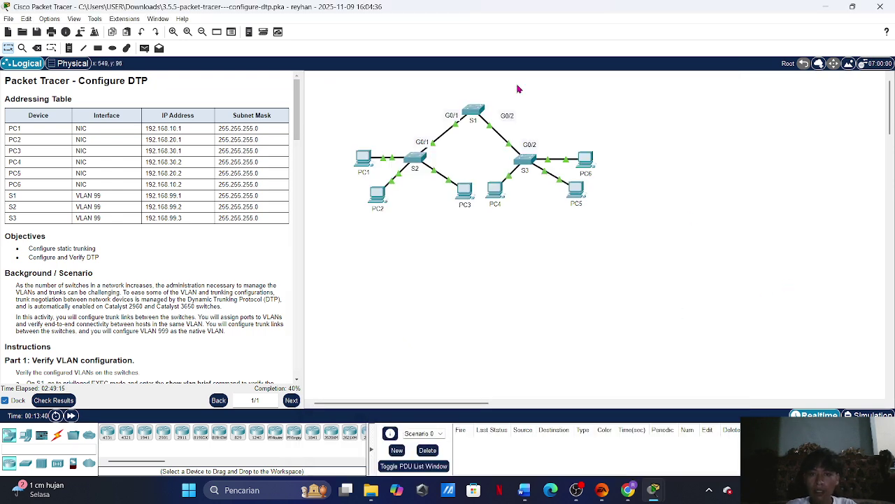
# Open the command line of switch S1 and enter interface configuration for port g0/2
pyautogui.click(478, 109)
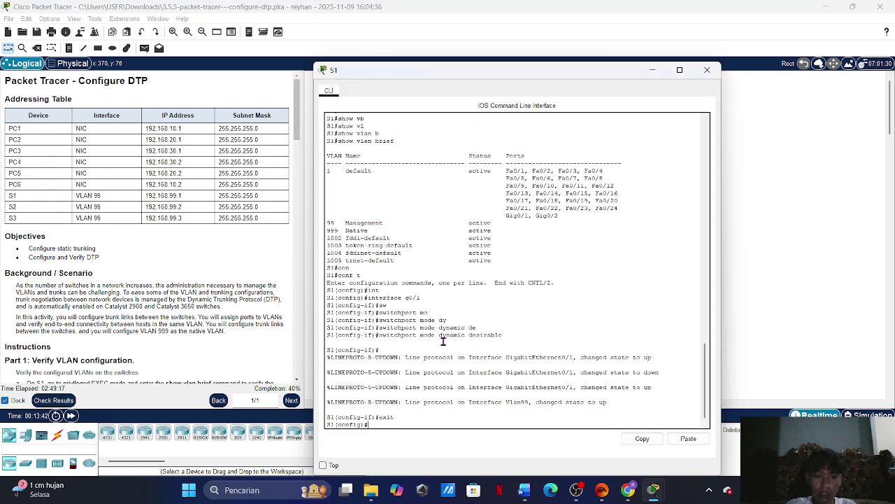
pyautogui.write('int')
pyautogui.press('Tab')
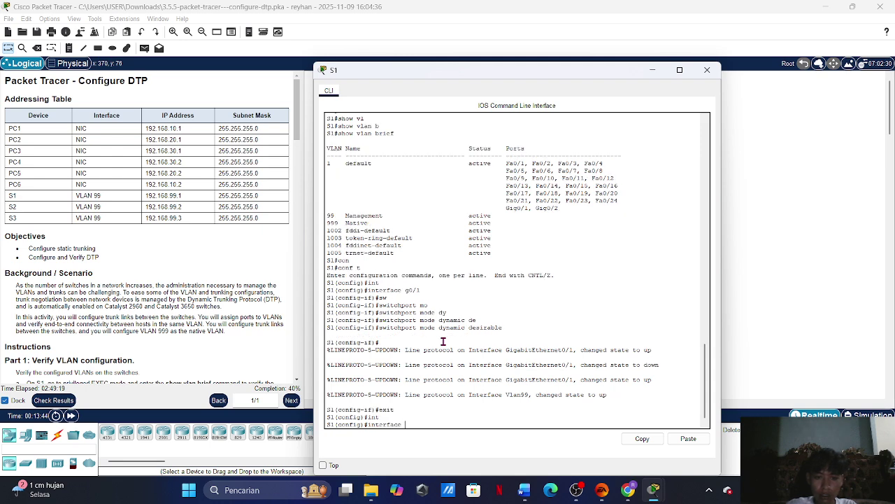
pyautogui.write('g0/2')
pyautogui.press('Return')
# Set S1's g0/2 to static trunking with switchport mode trunk
pyautogui.write('sw')
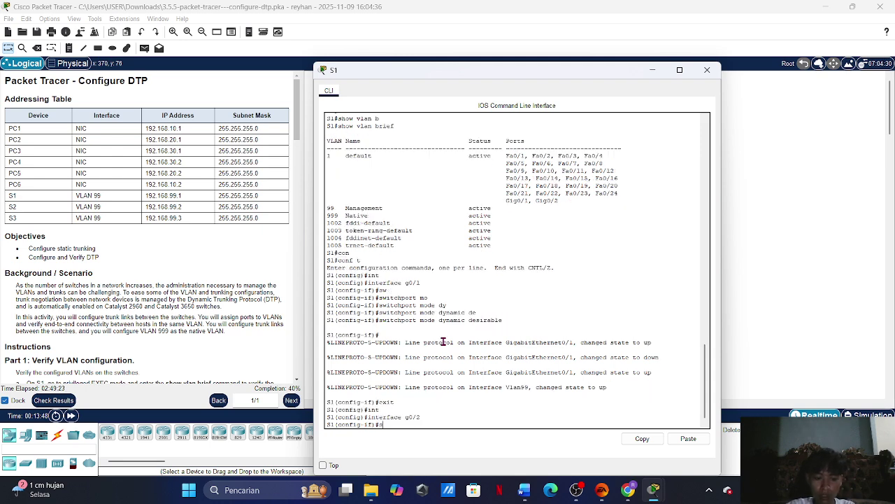
pyautogui.press('Tab')
pyautogui.write('mo')
pyautogui.press('Tab')
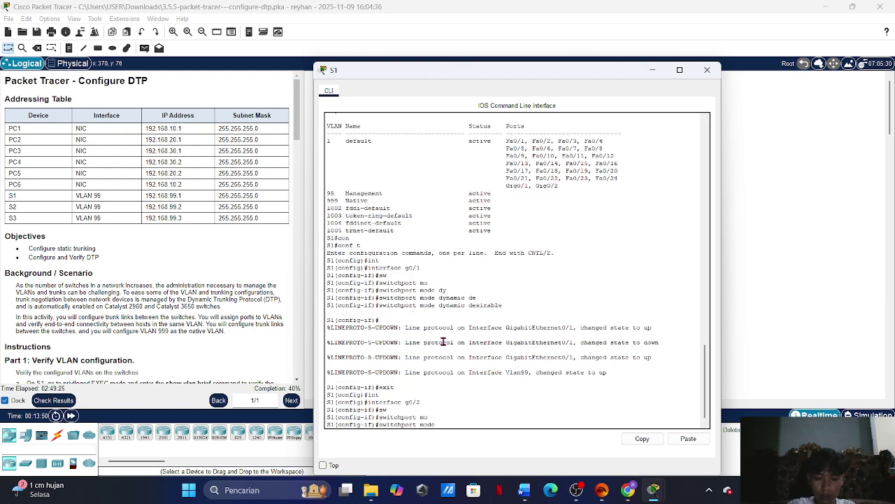
pyautogui.write('t')
pyautogui.press('Tab')
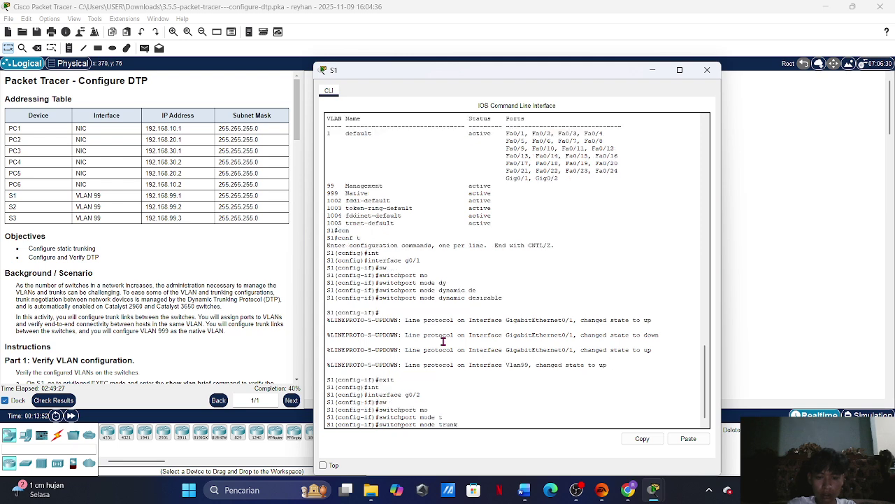
pyautogui.press('Return')
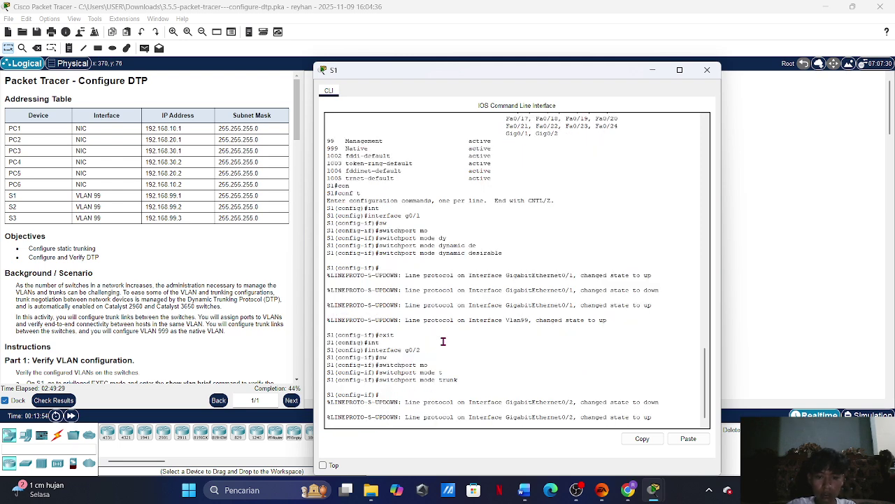
# Disable DTP negotiation on S1's g0/2 with switchport nonegotiate, and exit to privileged EXEC mode
pyautogui.press('Return')
pyautogui.write('sw')
pyautogui.press('Tab')
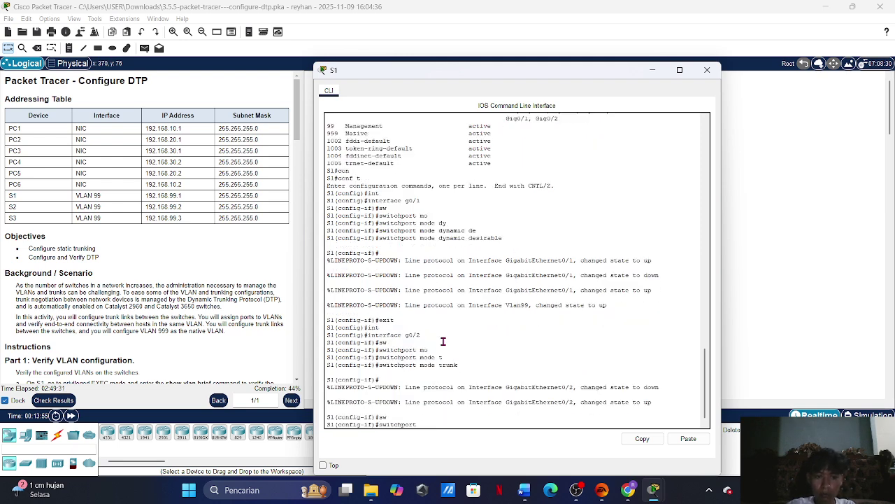
pyautogui.write('no')
pyautogui.press('Tab')
pyautogui.press('Return')
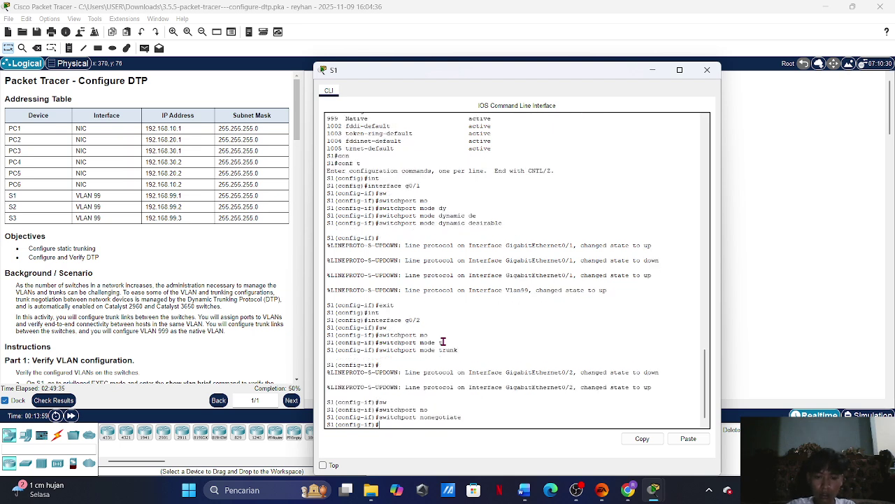
pyautogui.write('exit')
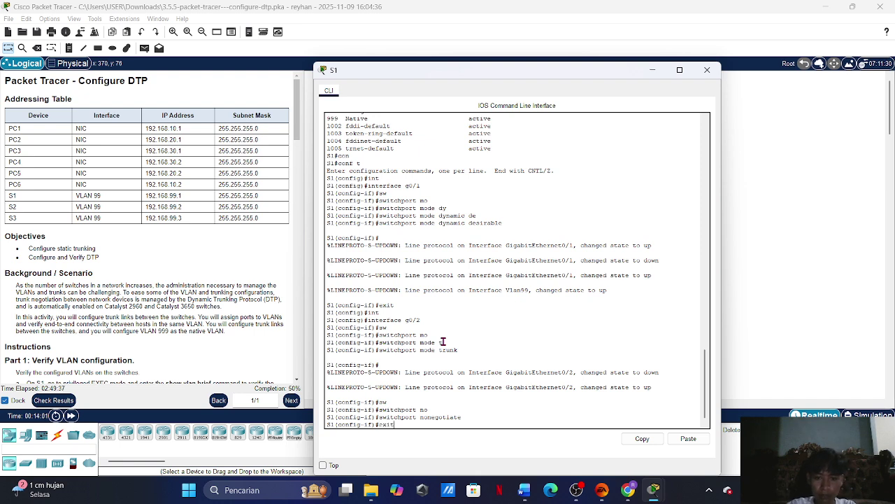
pyautogui.press('Return')
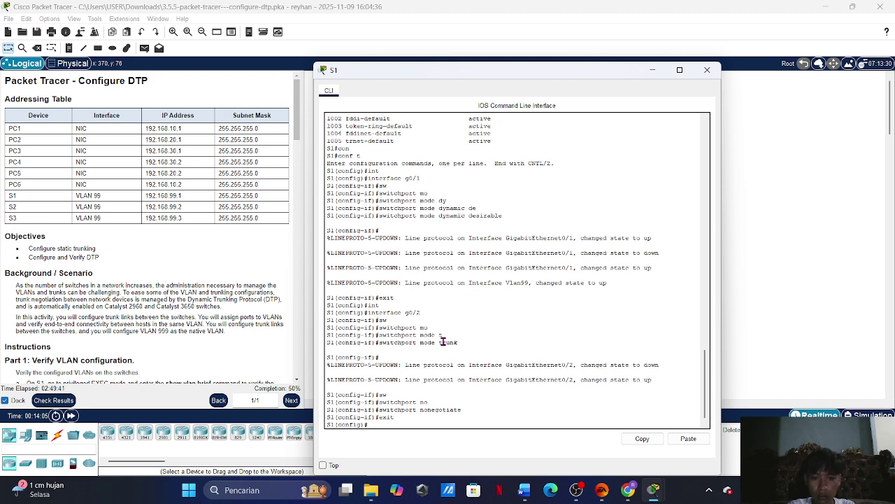
pyautogui.write('exit')
pyautogui.press('Return')
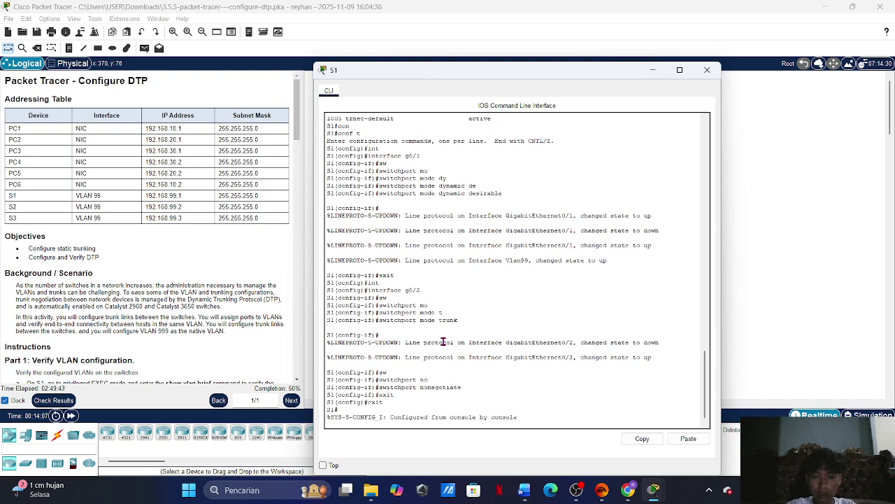
# Check the global DTP information on S1 with show dtp
pyautogui.press('Return')
pyautogui.write('sh')
pyautogui.press('Tab')
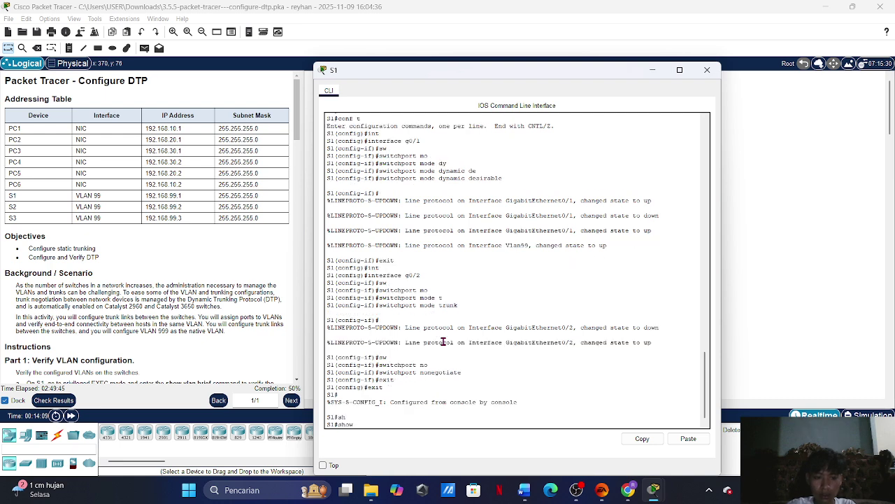
pyautogui.write('gt')
pyautogui.press('Tab')
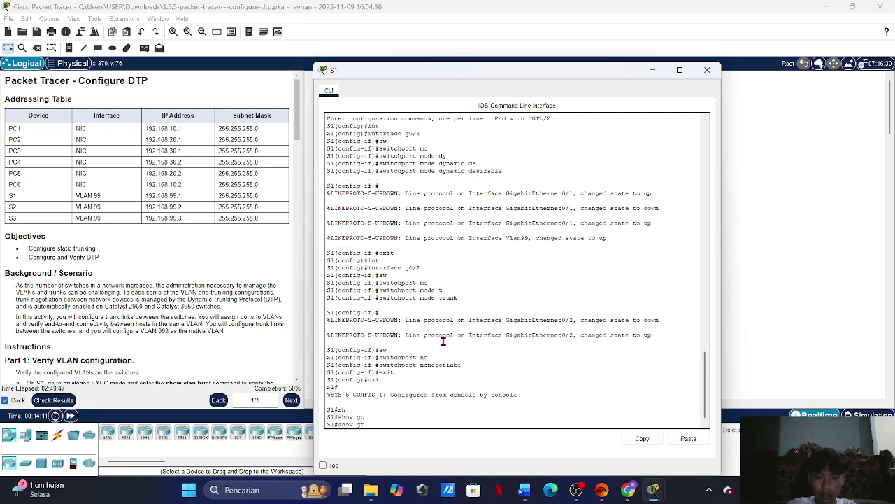
pyautogui.write('t')
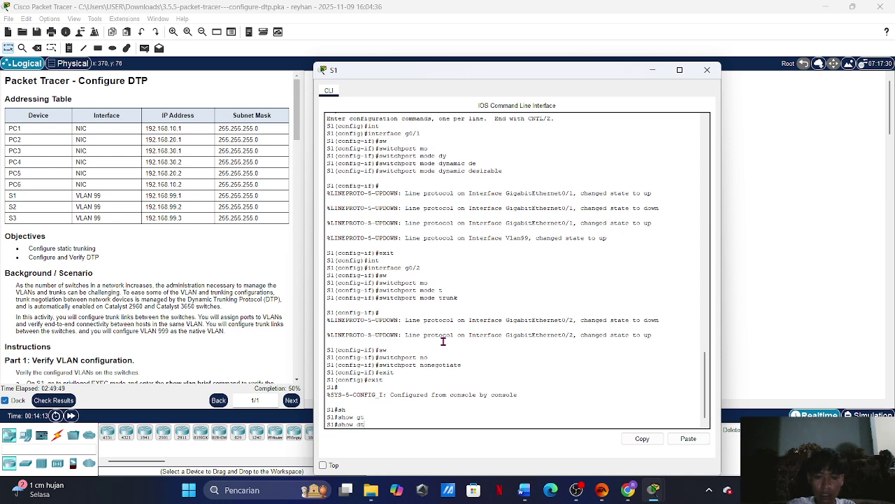
pyautogui.press('Tab')
pyautogui.press('Return')
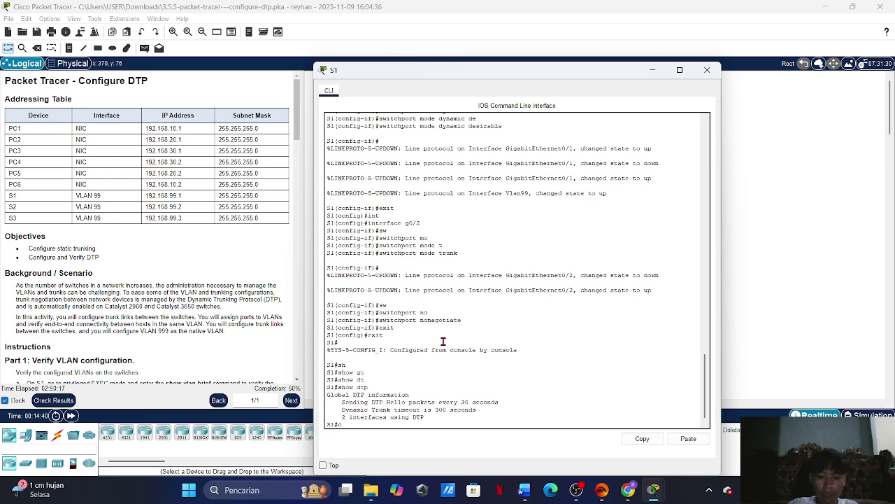
# Enter global configuration mode on S1 and select the interface range g0/1 - 2
pyautogui.write('onf t')
pyautogui.press('Return')
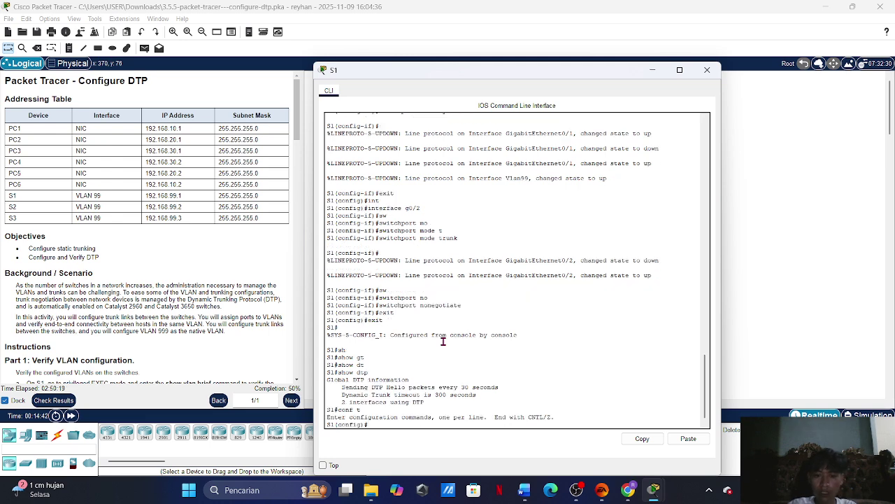
pyautogui.write('int')
pyautogui.press('Tab')
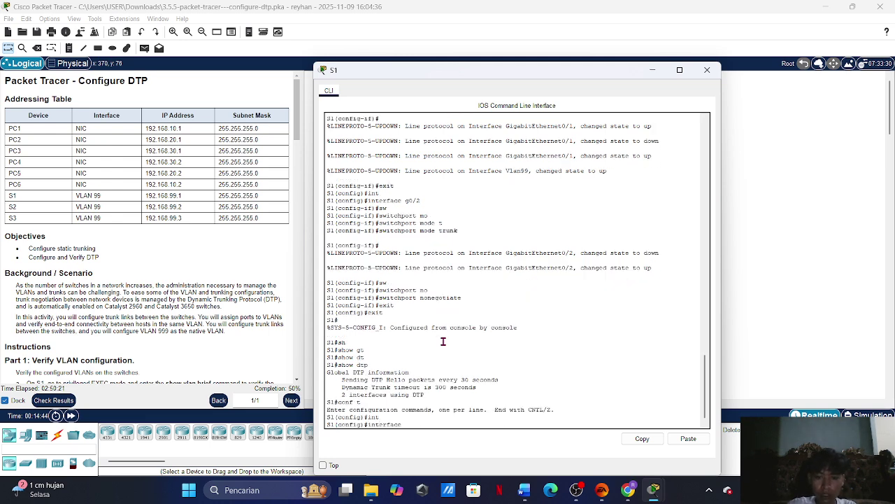
pyautogui.write('r')
pyautogui.press('Tab')
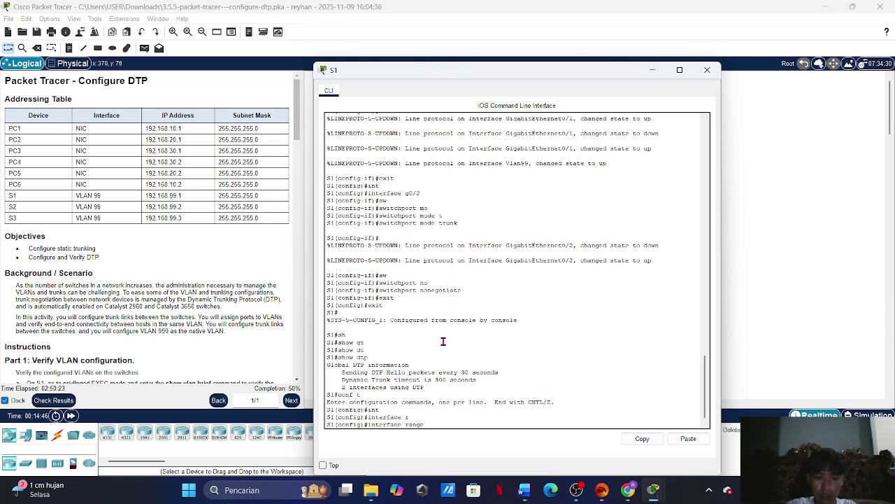
pyautogui.write('g0/1 -')
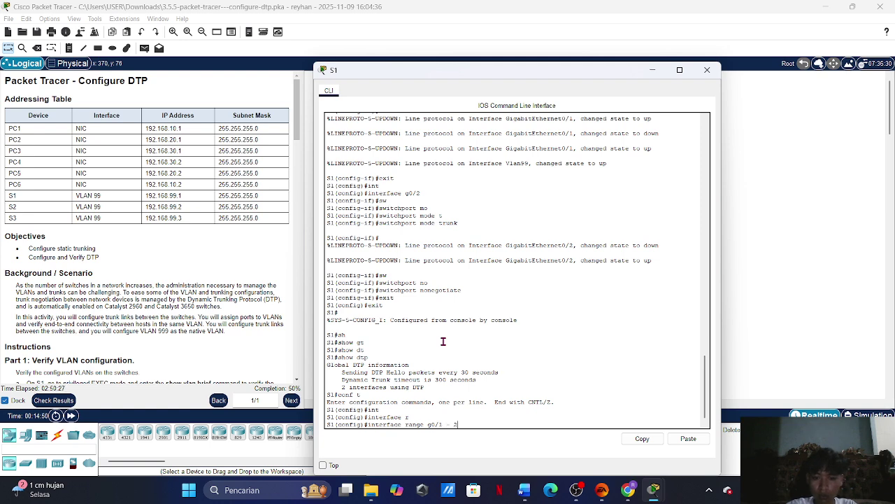
pyautogui.write(' 2')
pyautogui.press('Return')
# Set VLAN 999 as the native VLAN on S1's trunk ports g0/1 and g0/2
pyautogui.write('sw')
pyautogui.press('Tab')
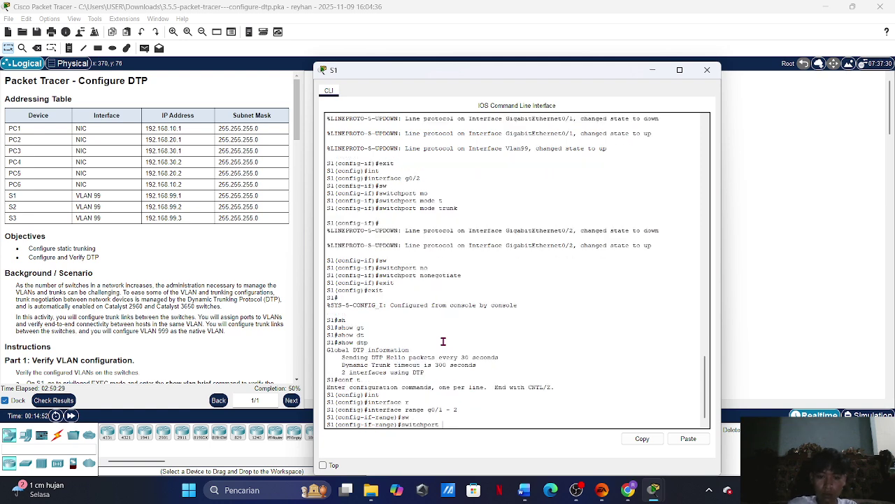
pyautogui.write('t')
pyautogui.press('Tab')
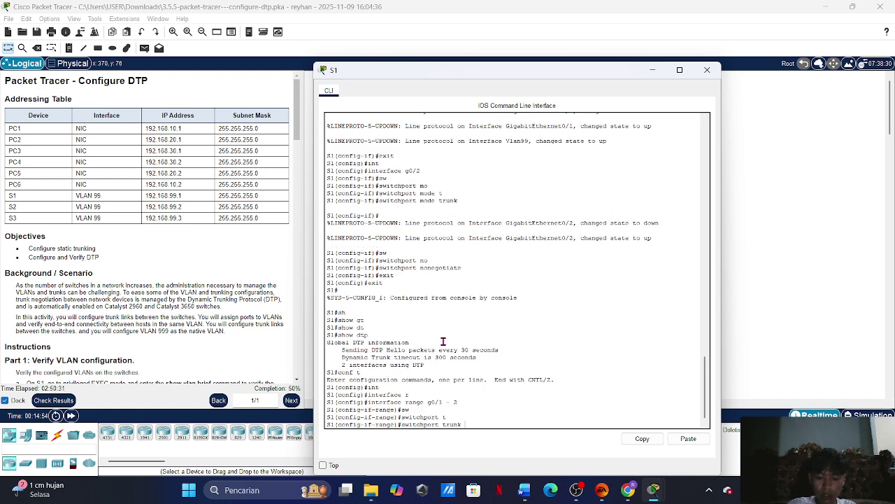
pyautogui.write('n')
pyautogui.press('Tab')
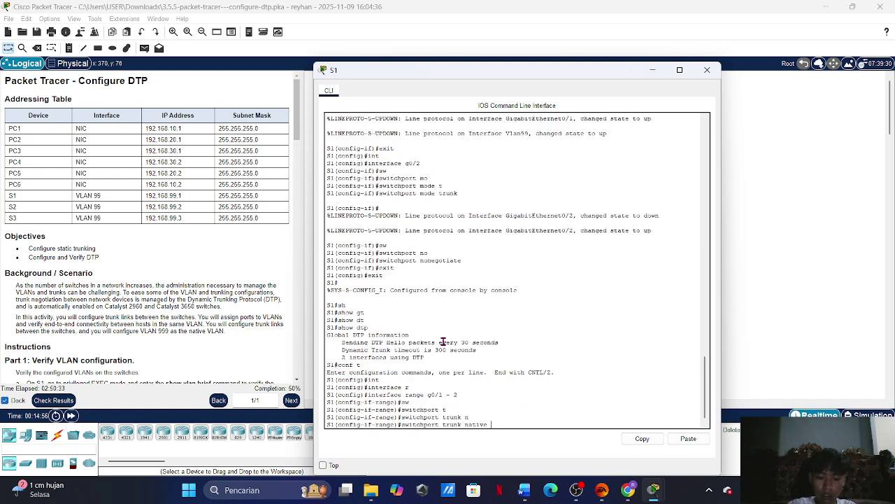
pyautogui.write('v')
pyautogui.press('Tab')
pyautogui.write('999')
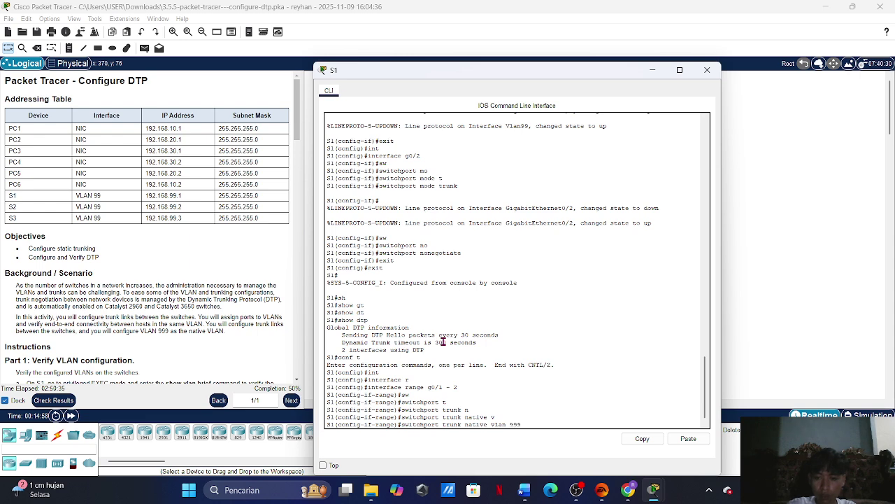
pyautogui.press('Return')
# Exit S1's configuration to privileged EXEC mode and return to the network topology
pyautogui.write('ex')
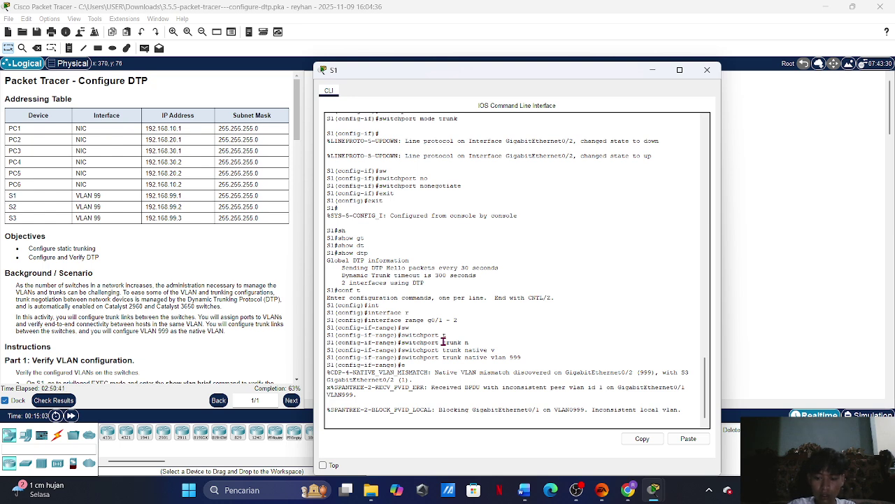
pyautogui.press('Return')
pyautogui.write('ex')
pyautogui.press('Tab')
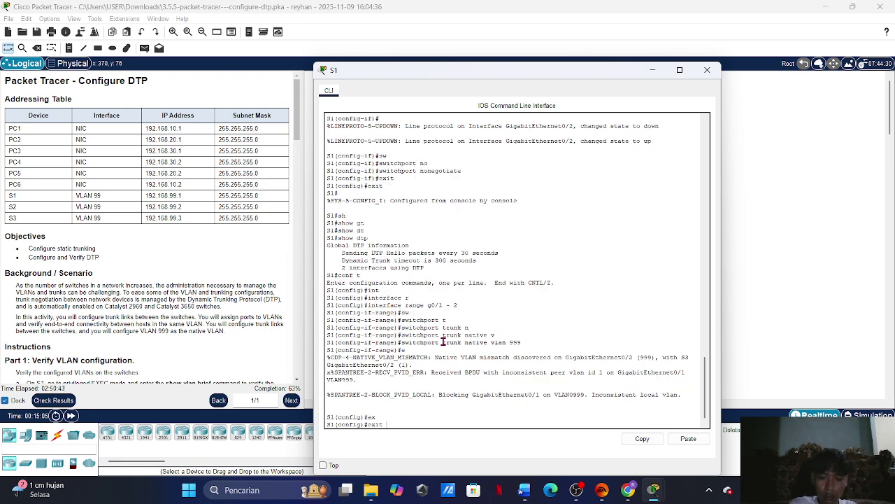
pyautogui.press('Return')
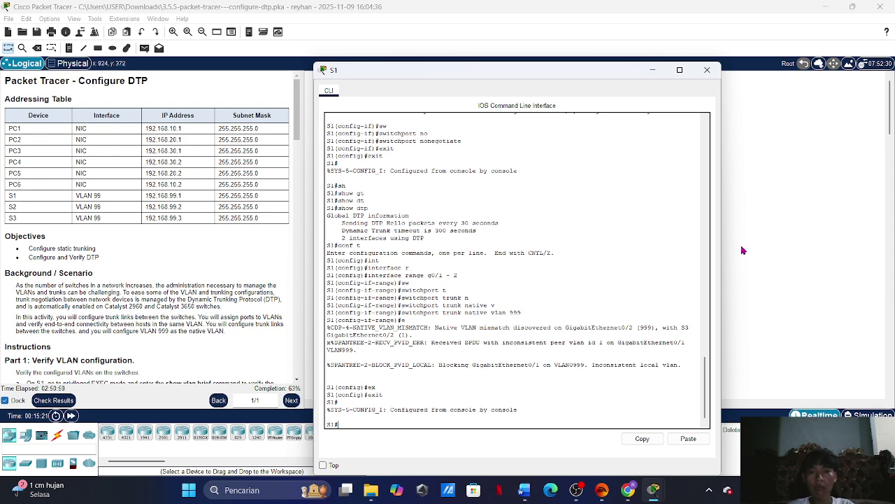
pyautogui.click(794, 262)
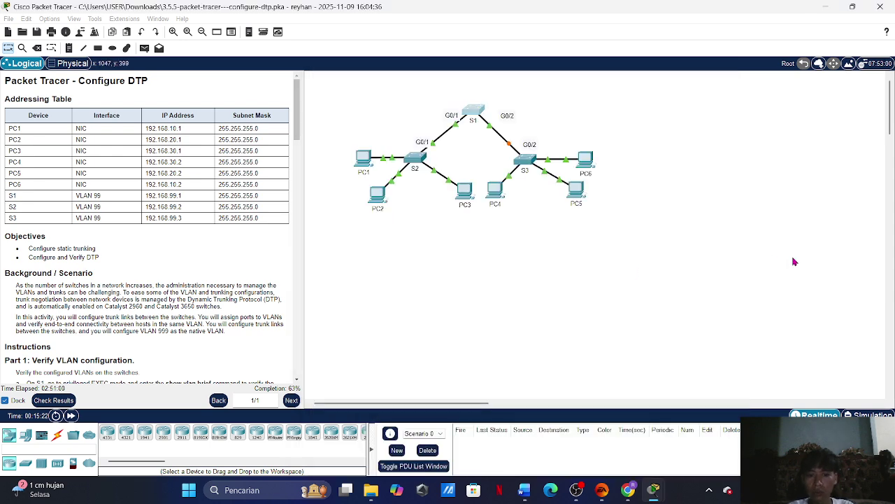
# Open the command line of switch S2 and enter interface configuration for port g0/1
pyautogui.click(421, 155)
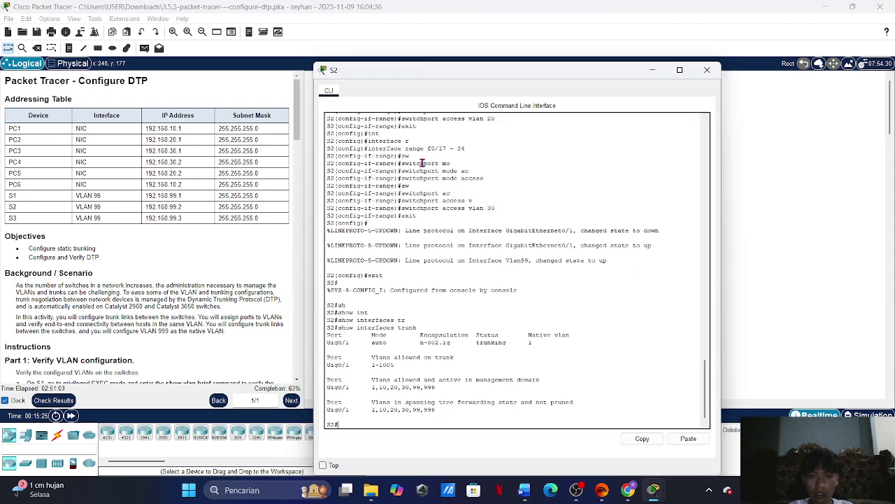
pyautogui.write('conf')
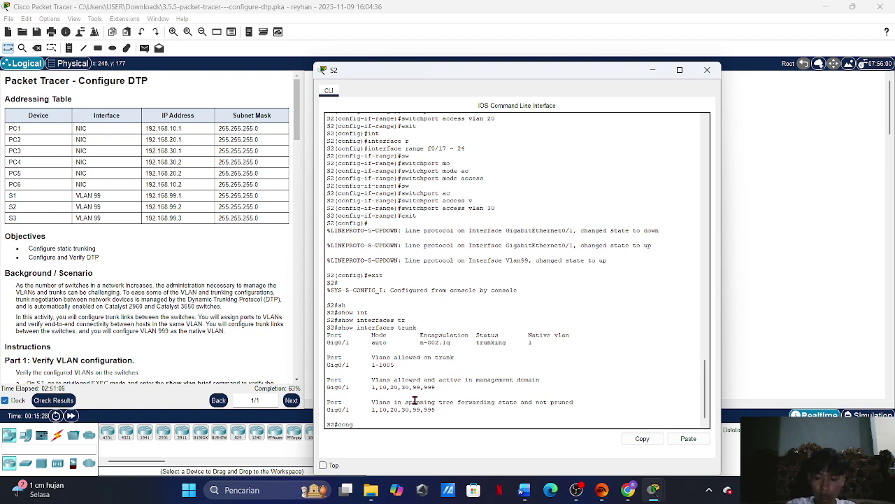
pyautogui.press('BackSpace')
pyautogui.write('f t')
pyautogui.press('Return')
pyautogui.write('int')
pyautogui.press('Tab')
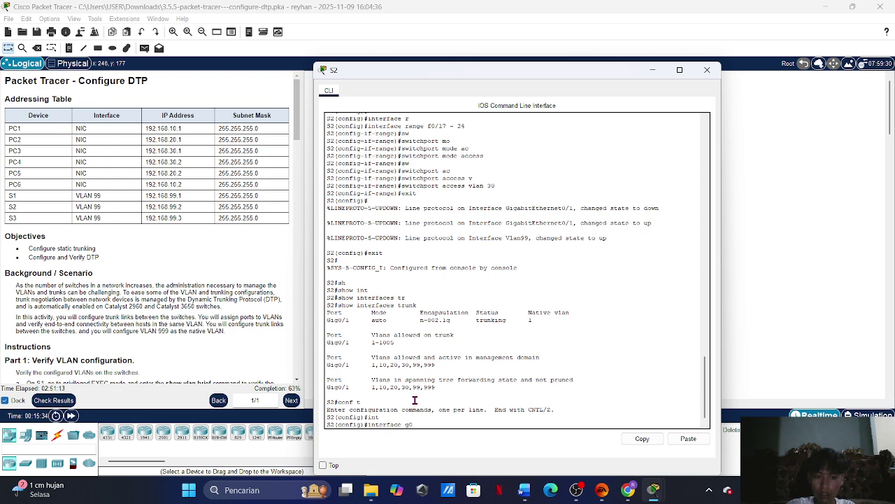
pyautogui.write('g0/1')
pyautogui.press('Return')
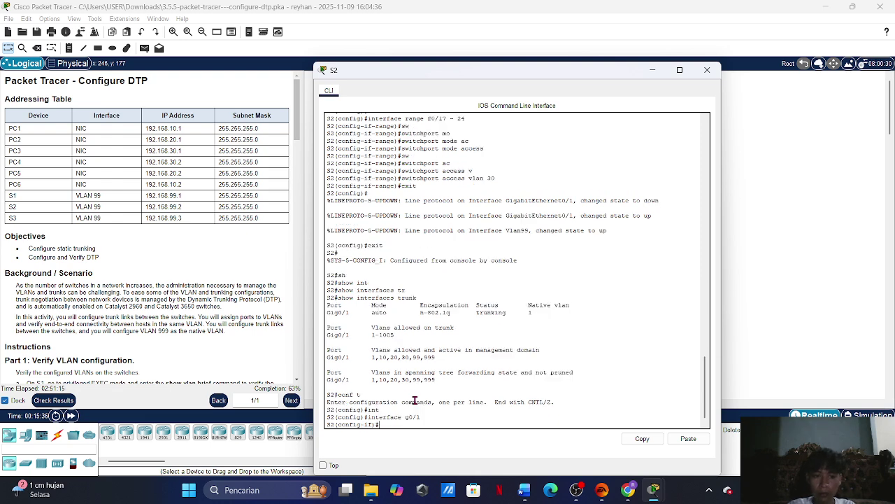
# Set VLAN 999 as the native VLAN on S2's g0/1 trunk with switchport trunk native vlan 999
pyautogui.write('sw')
pyautogui.press('Tab')
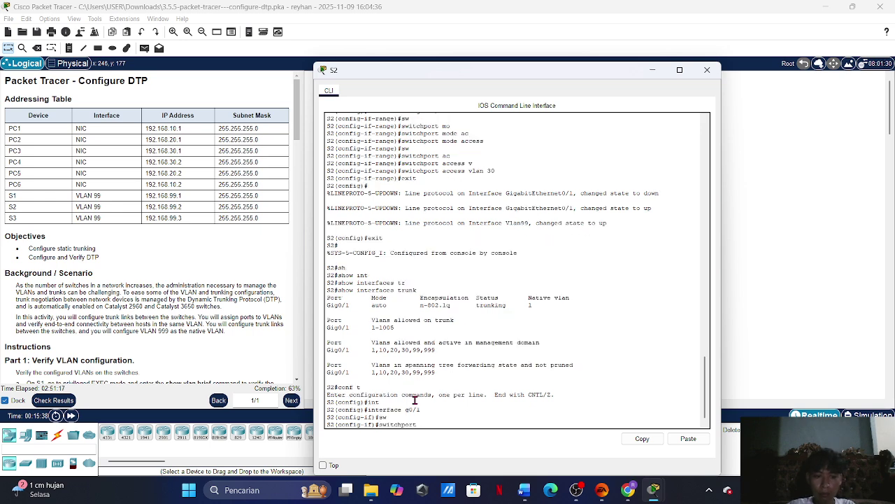
pyautogui.write('t')
pyautogui.press('Tab')
pyautogui.write('n')
pyautogui.press('Tab')
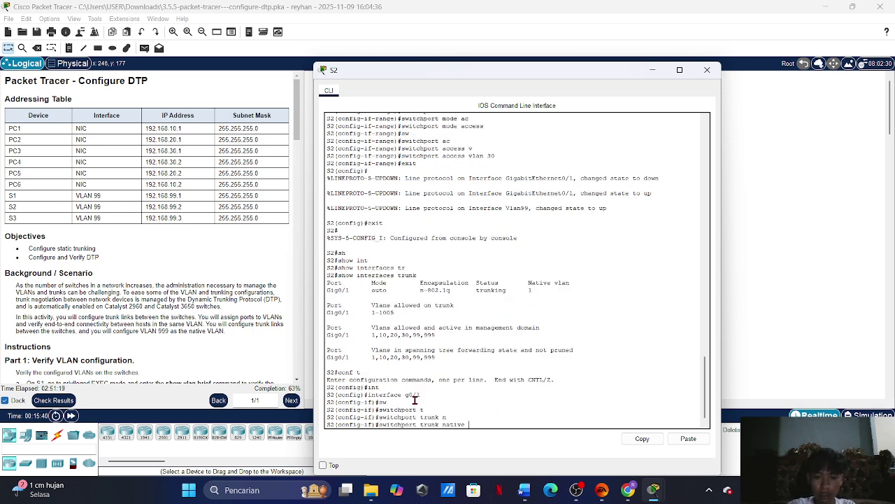
pyautogui.write('v')
pyautogui.press('Tab')
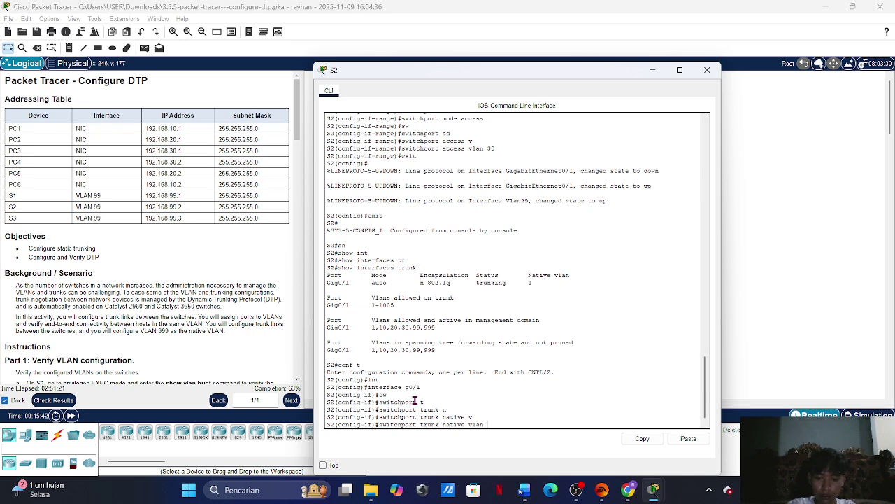
pyautogui.write('999')
pyautogui.press('Return')
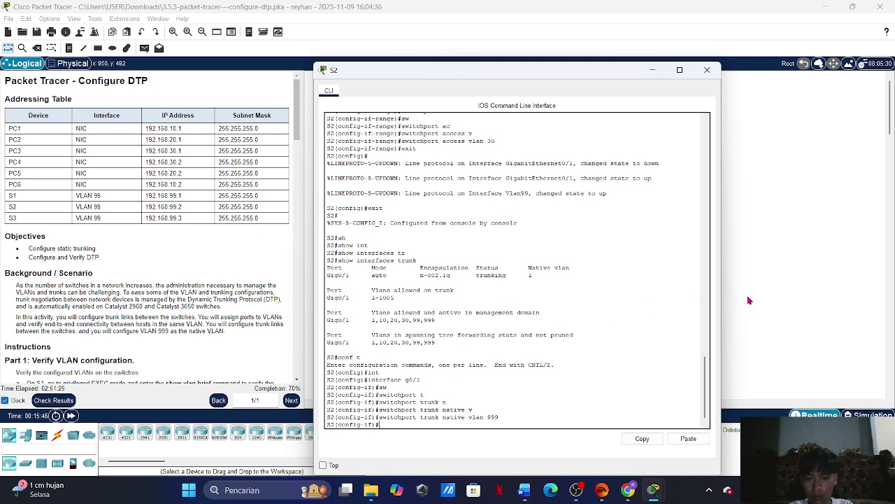
# Open the command line of switch S3 and enter interface configuration for port g0/1
pyautogui.click(707, 69)
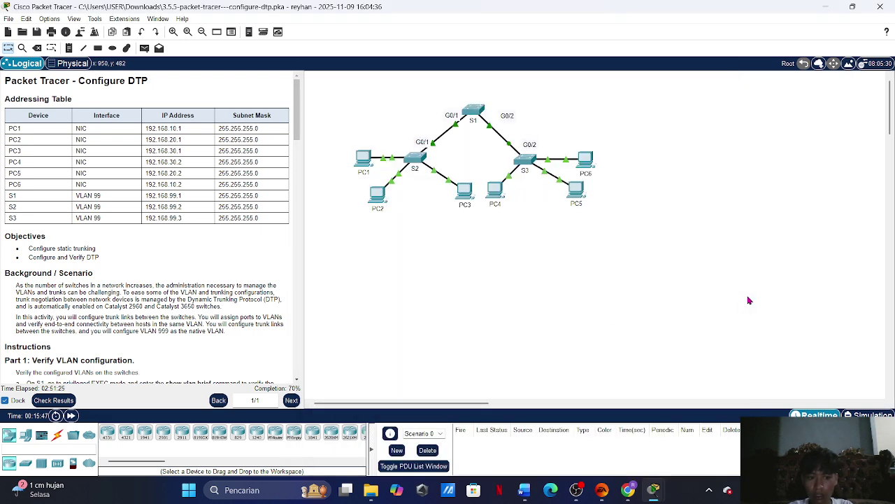
pyautogui.click(525, 158)
pyautogui.press('Return')
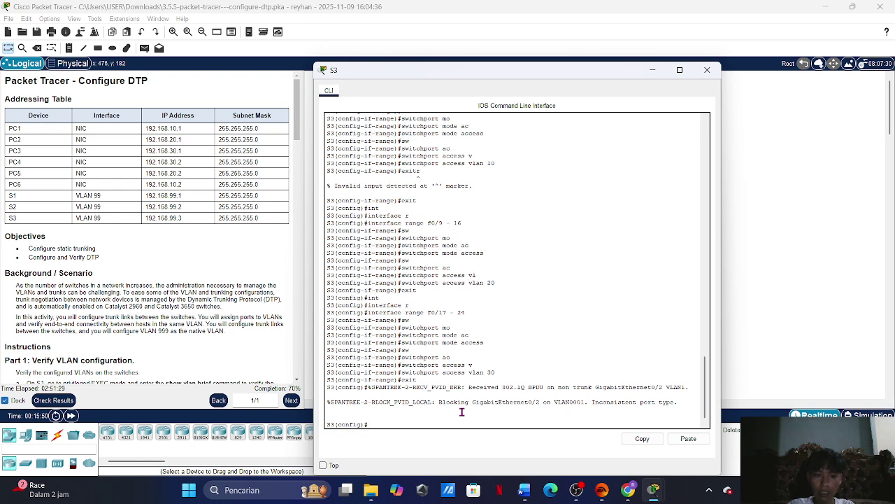
pyautogui.write('con')
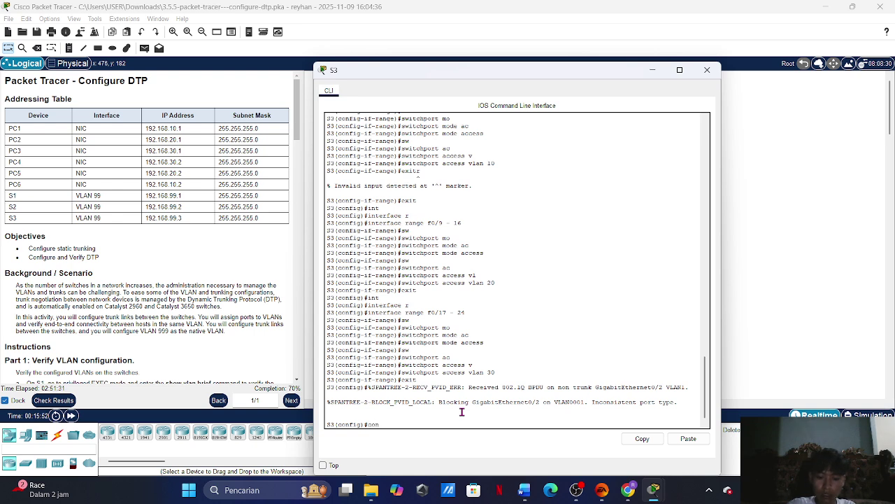
pyautogui.write('f t')
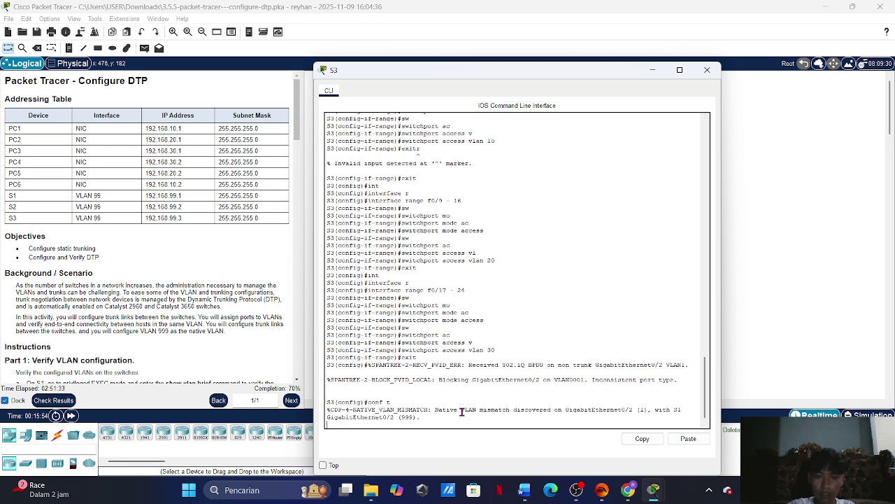
pyautogui.press('Return')
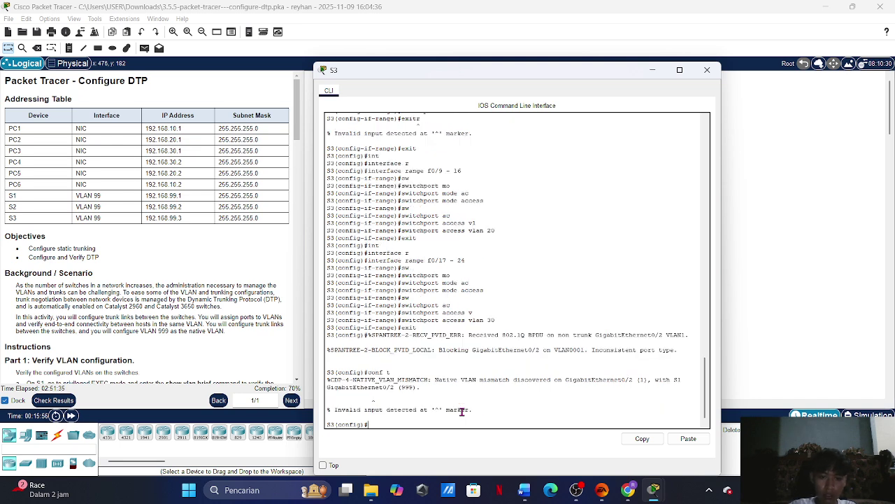
pyautogui.write('int')
pyautogui.press('Tab')
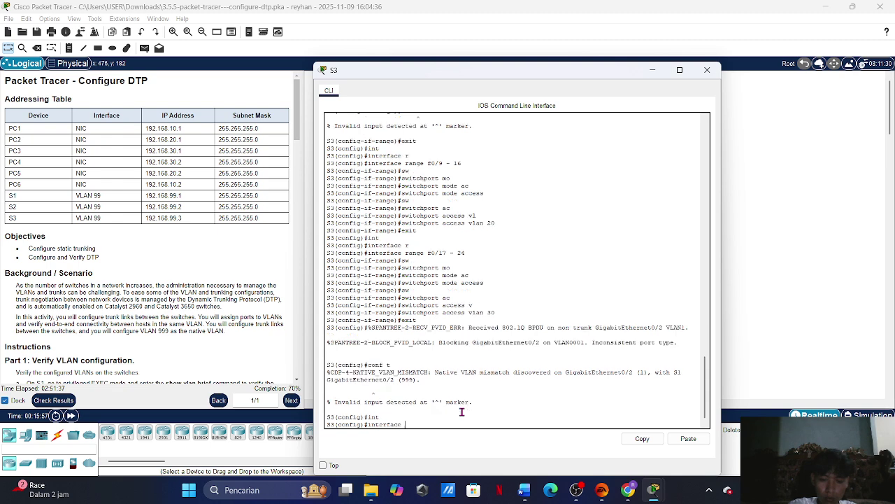
pyautogui.write('g0')
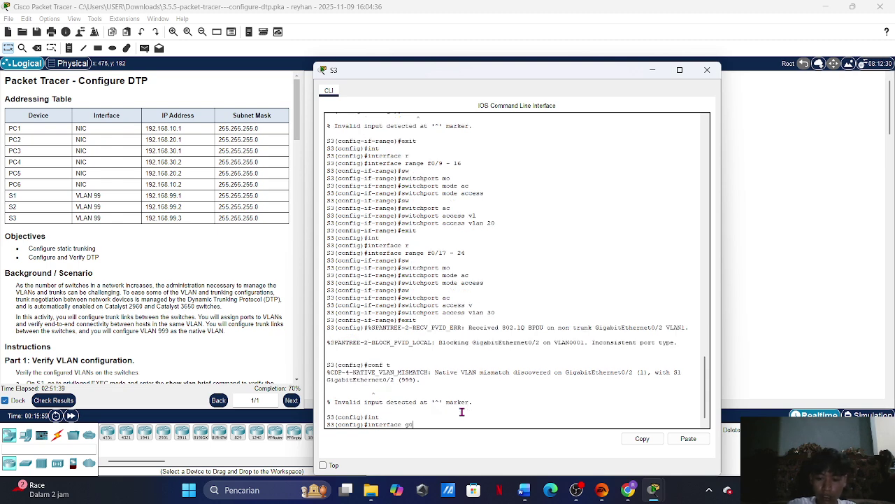
pyautogui.write('/1')
pyautogui.press('Return')
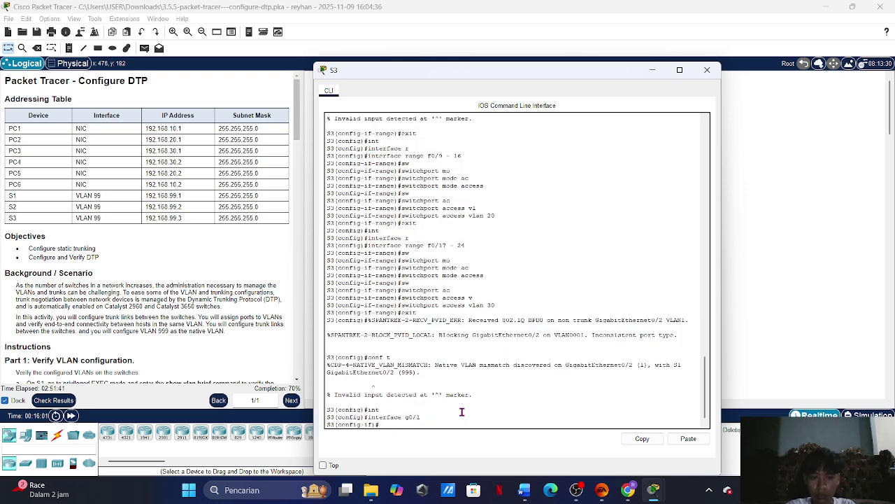
# Set VLAN 999 as the native VLAN on S3's g0/1 trunk and return to global configuration mode
pyautogui.write('sw')
pyautogui.press('Tab')
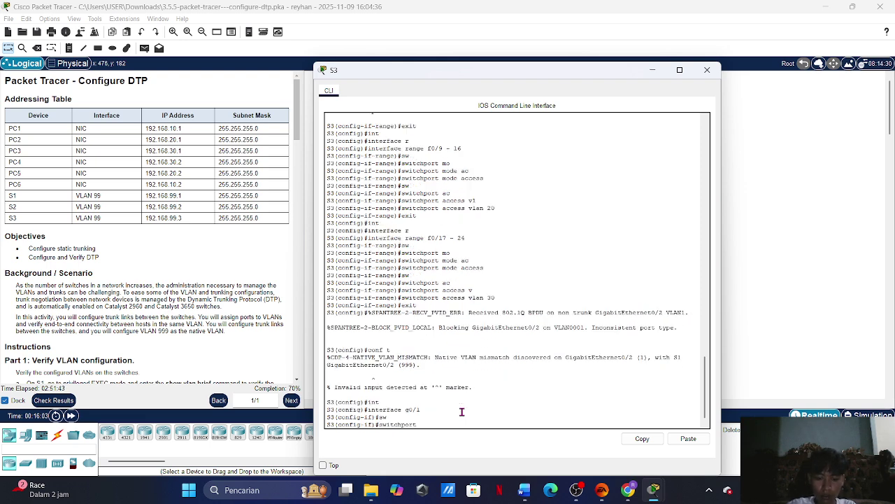
pyautogui.write('t')
pyautogui.press('Tab')
pyautogui.write('n')
pyautogui.press('Tab')
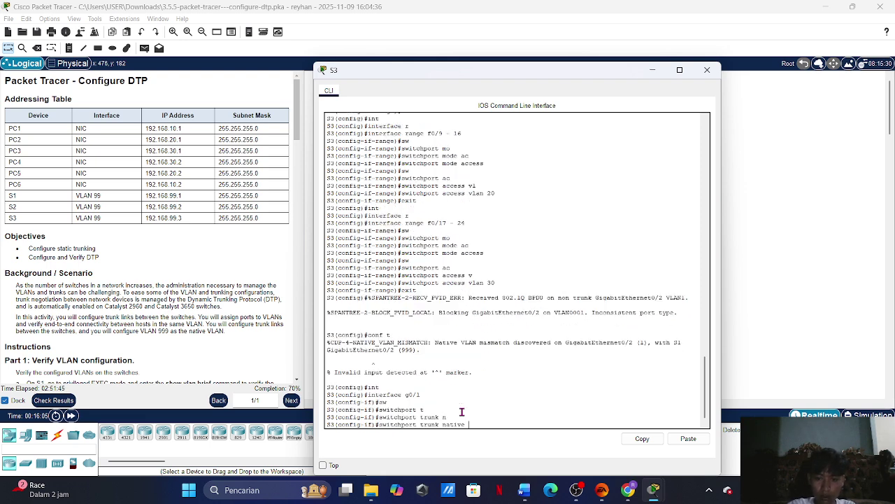
pyautogui.write('v')
pyautogui.press('Tab')
pyautogui.write('9')
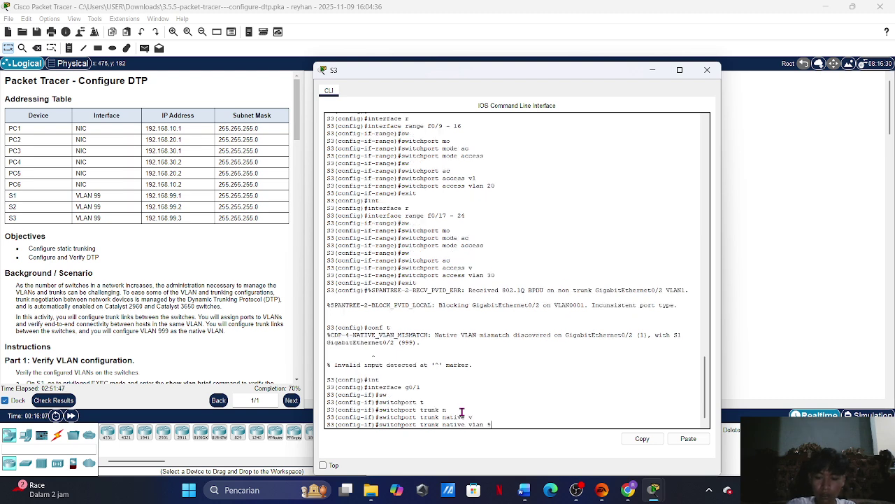
pyautogui.write('99')
pyautogui.press('Return')
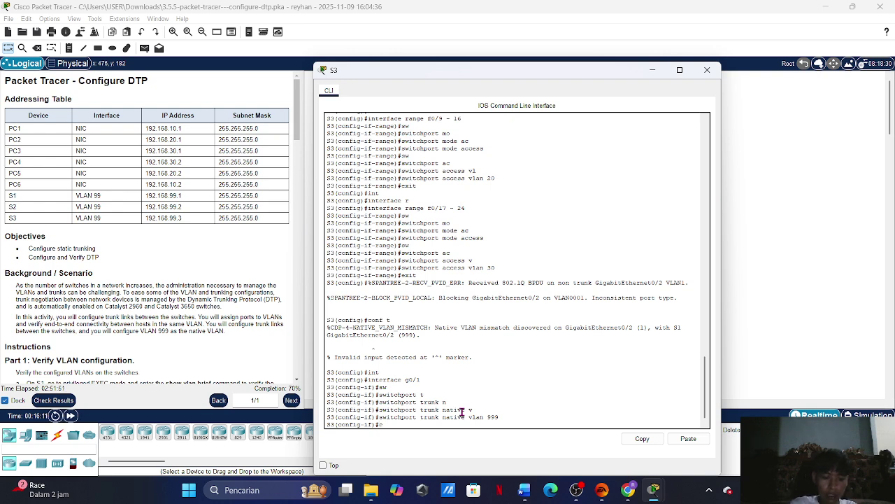
pyautogui.write('exit')
pyautogui.press('Return')
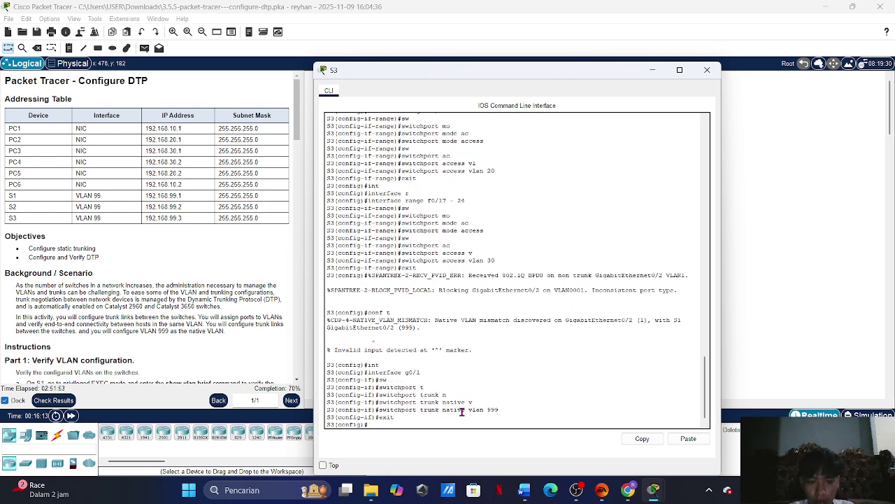
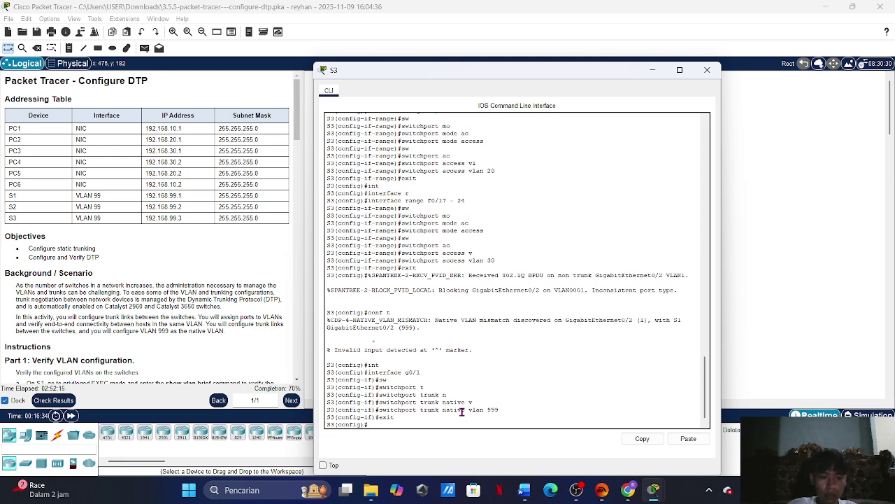
# Try to enter interface configuration for S3's ports g0/1 and g0/2 together with interface g0/1 - 2
pyautogui.write('int')
pyautogui.press('Tab')
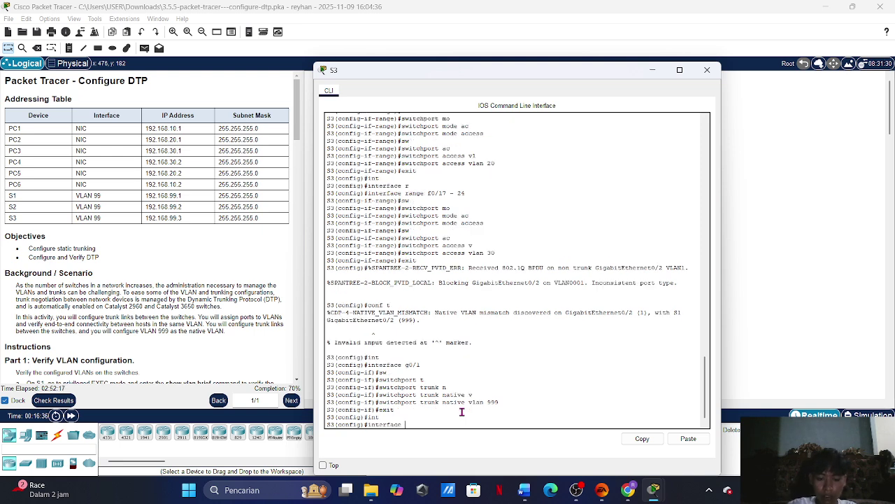
pyautogui.write('g0/1')
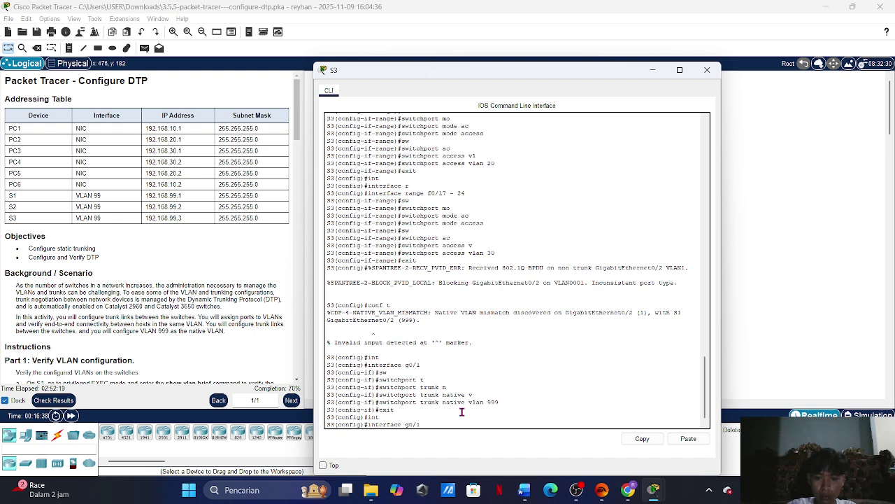
pyautogui.write(' - 2')
pyautogui.press('Return')
pyautogui.write('sw')
pyautogui.press('Tab')
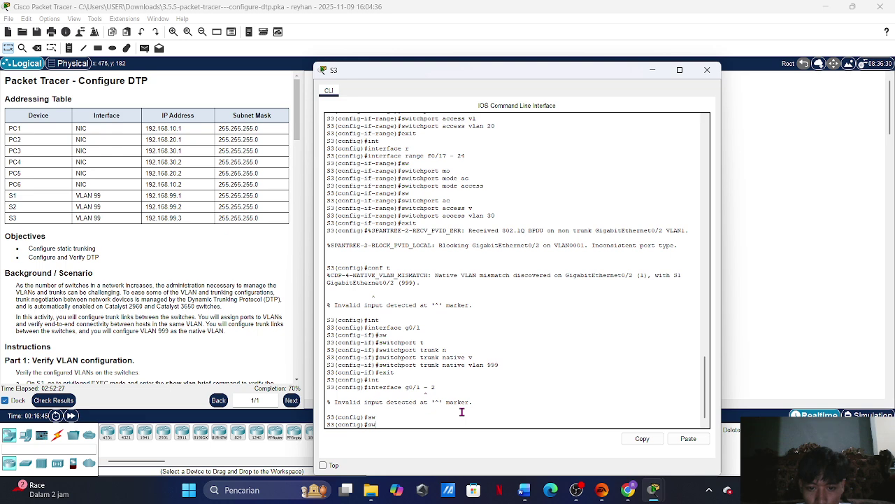
pyautogui.press('Up')
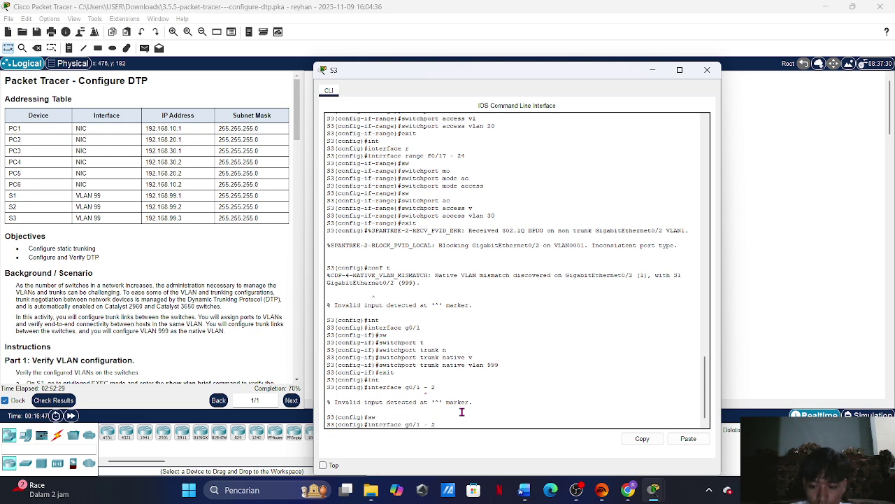
pyautogui.press('BackSpace')
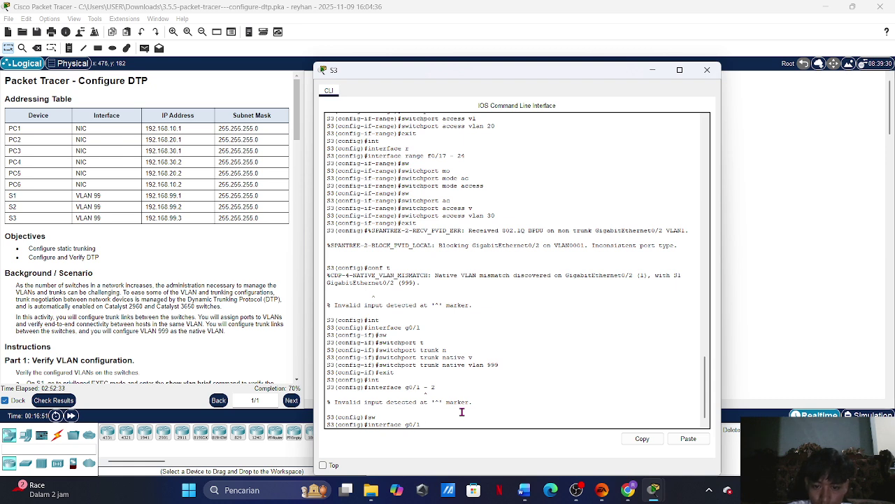
pyautogui.write('-2')
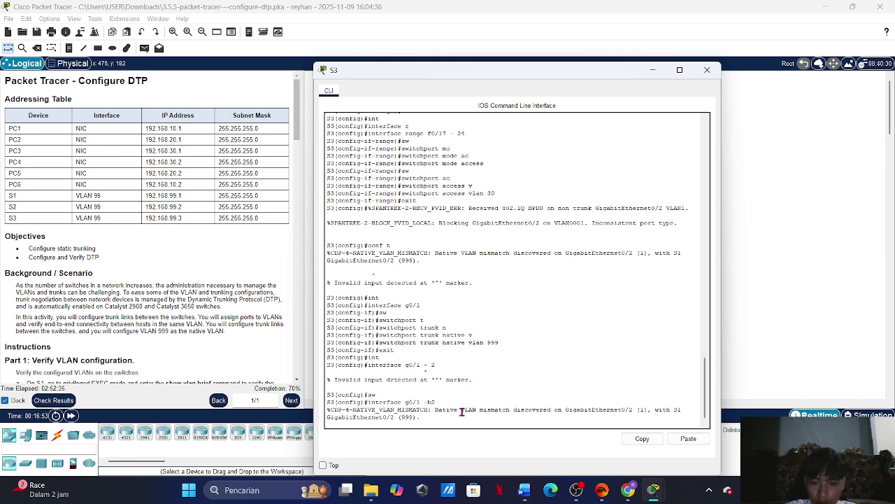
pyautogui.scroll(1, 462, 411)
pyautogui.press('Return')
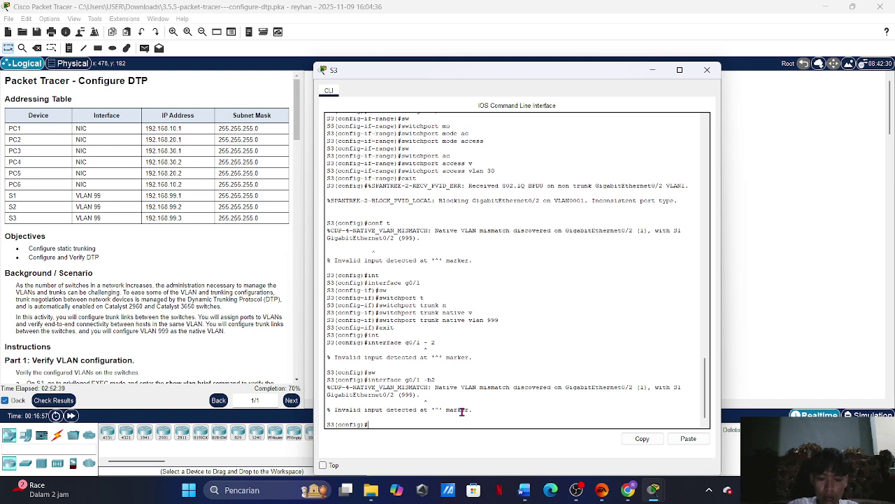
pyautogui.write('int')
pyautogui.press('Tab')
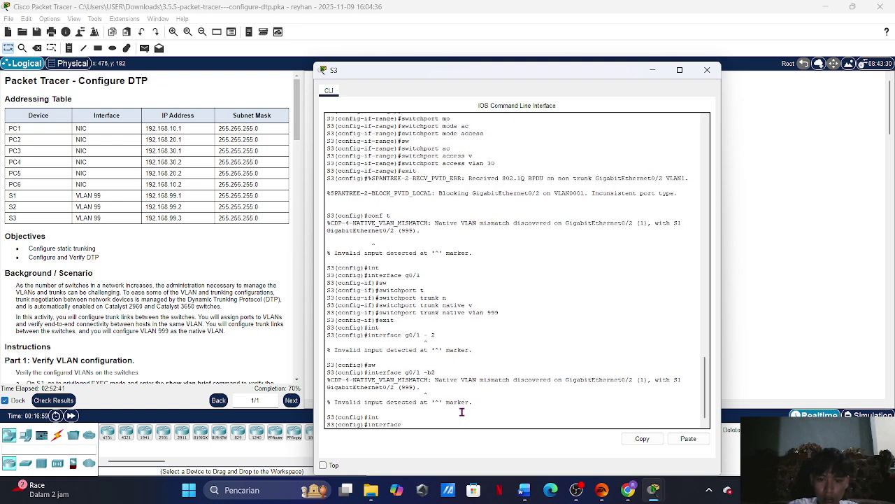
pyautogui.write('g0/1')
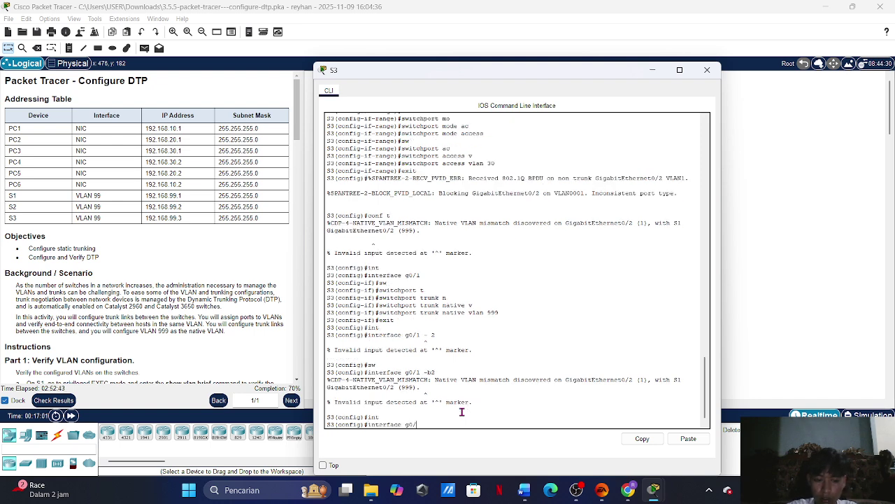
pyautogui.write(' - 2')
pyautogui.press('Return')
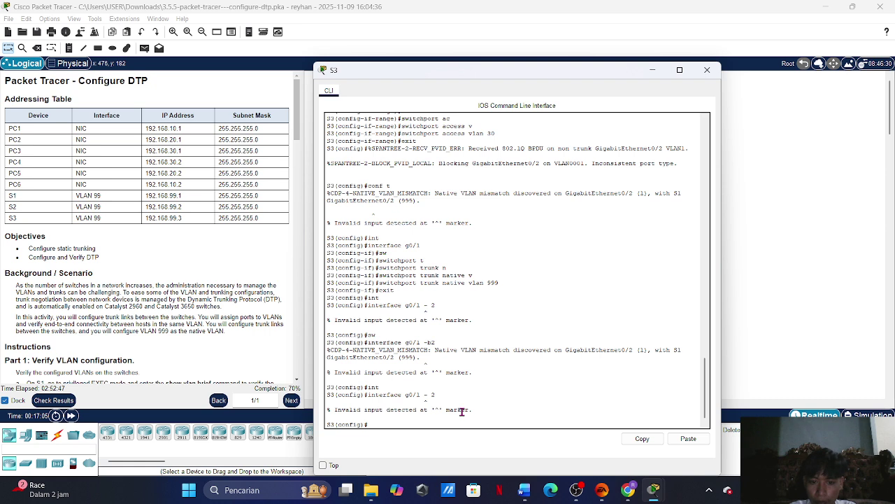
# Allow all VLANs on S3's g0/1 with switchport trunk allowed vlan all and exit interface configuration
pyautogui.press('Up')
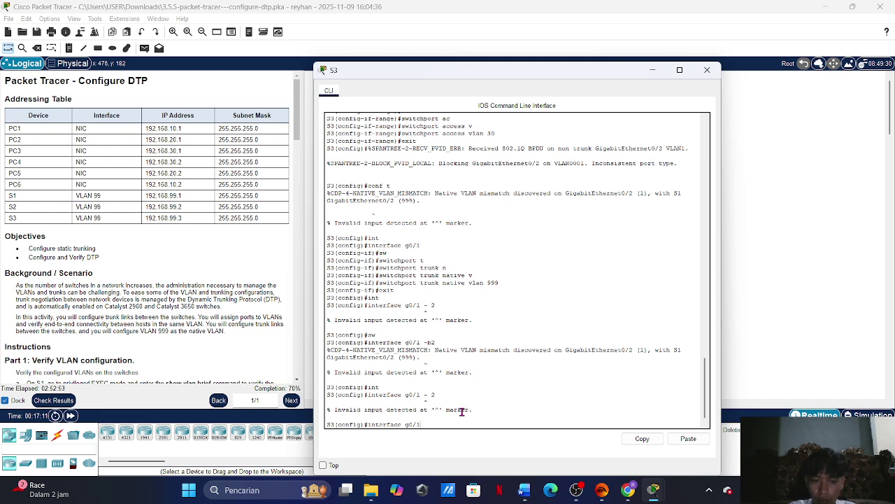
pyautogui.press('Return')
pyautogui.write('sw')
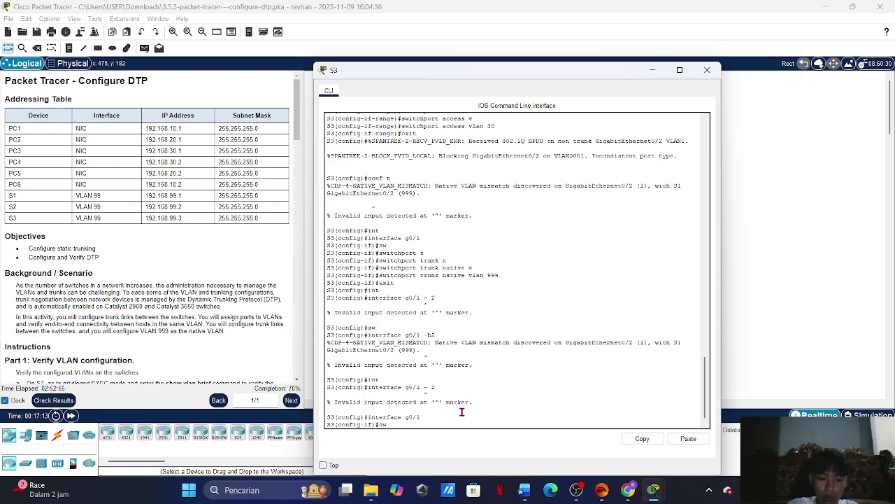
pyautogui.press('Tab')
pyautogui.write('t')
pyautogui.press('Tab')
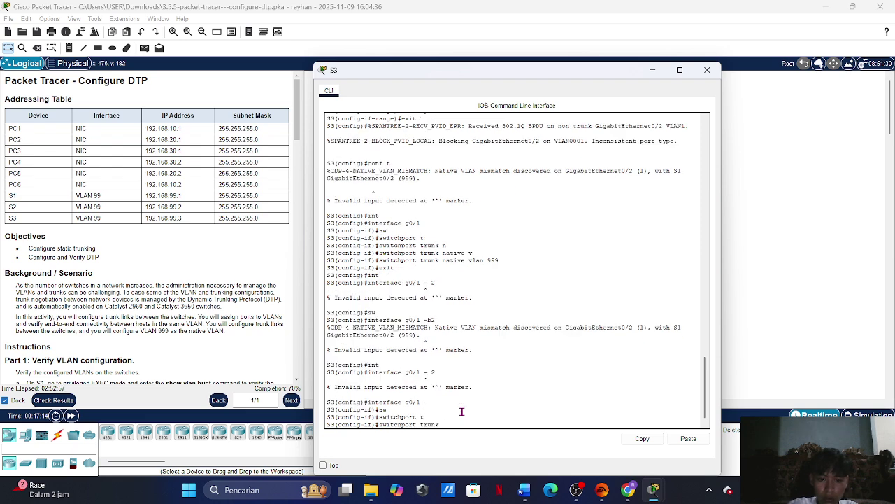
pyautogui.write('al')
pyautogui.press('Tab')
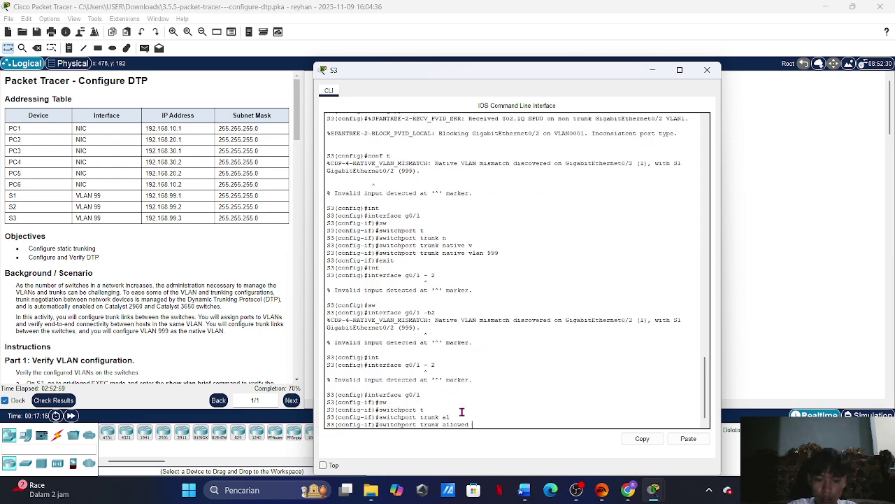
pyautogui.write('vl')
pyautogui.press('Tab')
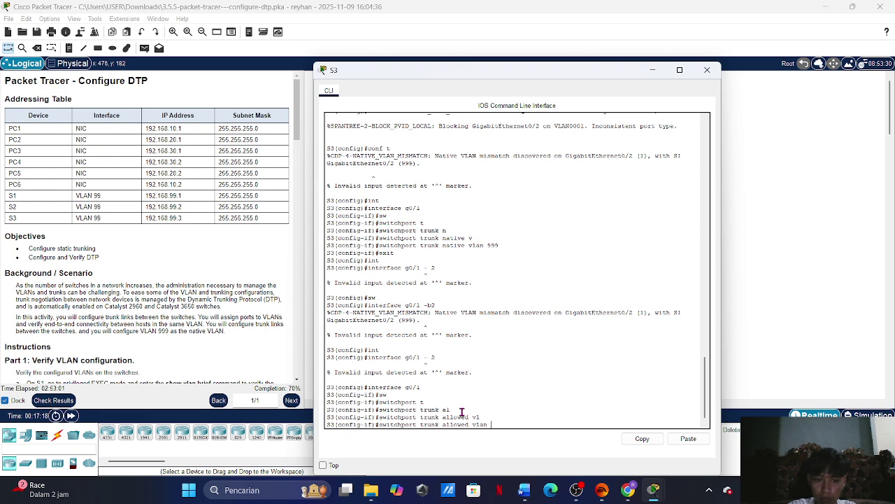
pyautogui.write('a')
pyautogui.press('Tab')
pyautogui.write('l')
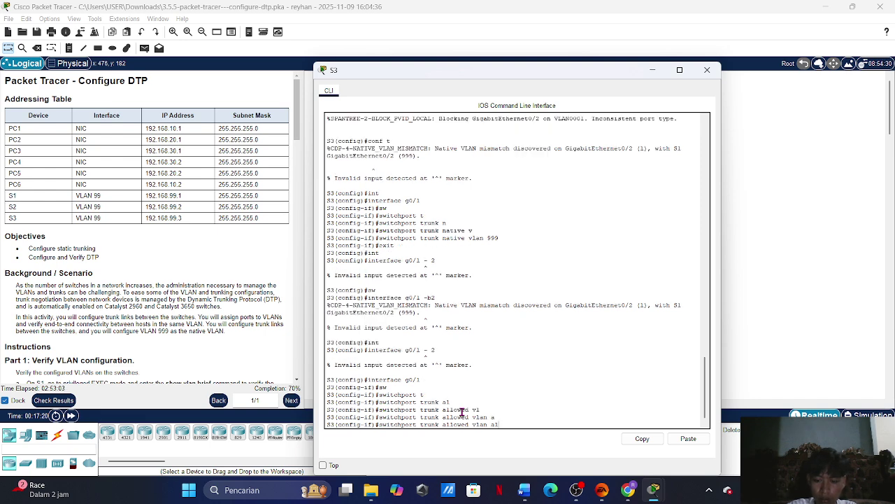
pyautogui.press('Tab')
pyautogui.press('Return')
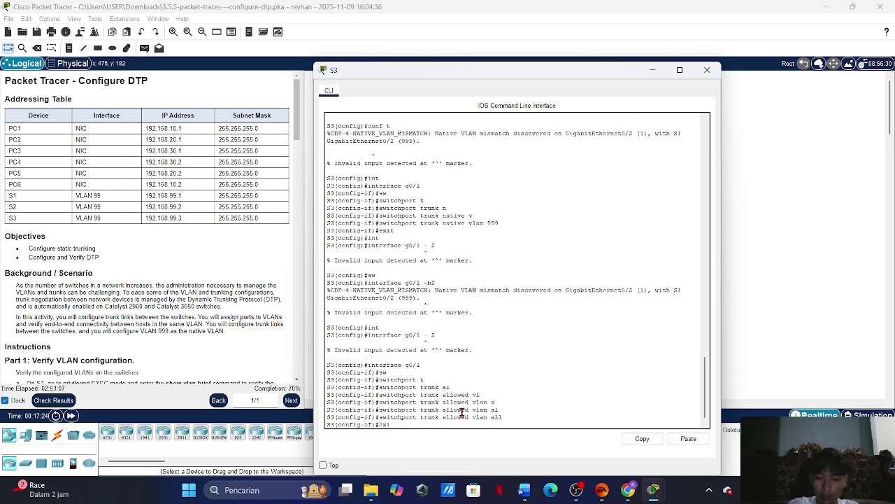
pyautogui.write('exit')
pyautogui.press('Return')
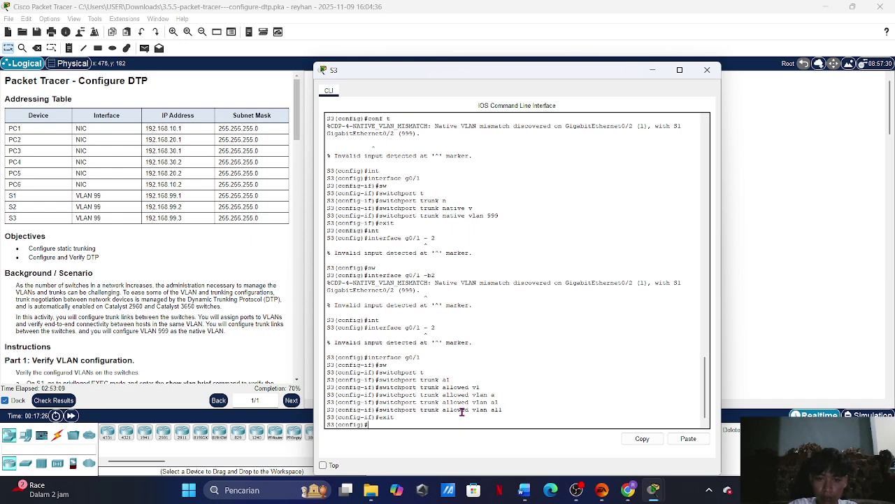
# Enter interface configuration for port g0/2 on S3
pyautogui.write('int')
pyautogui.press('Tab')
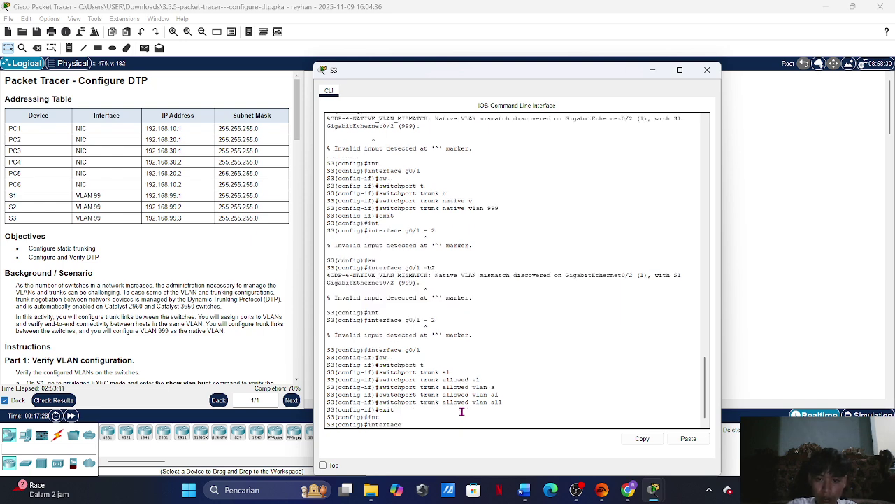
pyautogui.write('g0')
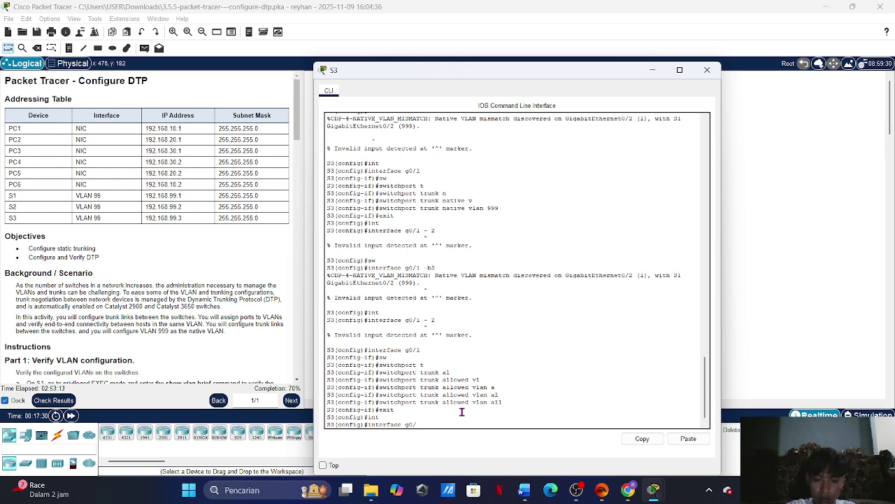
pyautogui.write('/2')
pyautogui.press('Return')
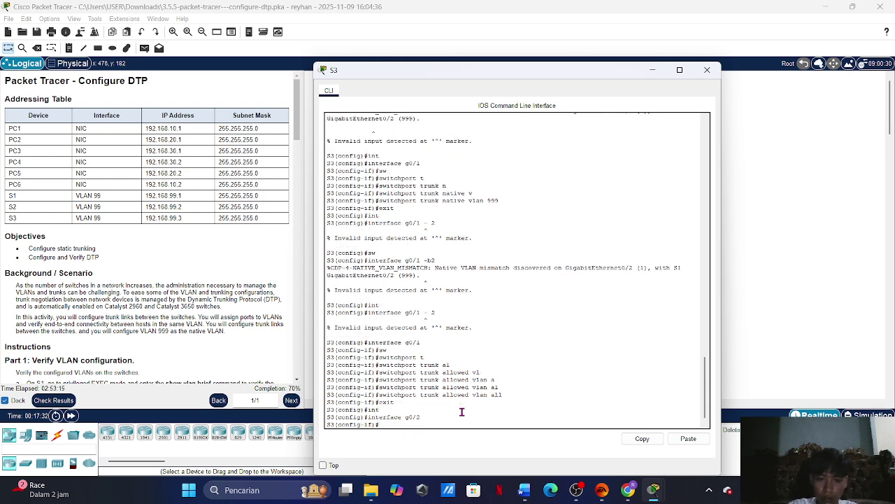
# Allow all VLANs on S3's g0/2 trunk with switchport trunk allowed vlan all, exit interface configuration and close S3's console
pyautogui.write('sw')
pyautogui.press('Tab')
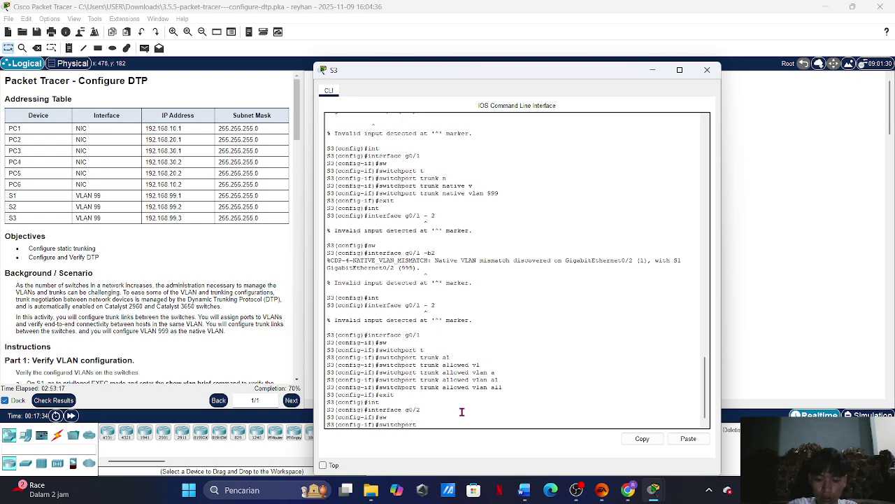
pyautogui.write('t')
pyautogui.press('Tab')
pyautogui.write('al')
pyautogui.press('Tab')
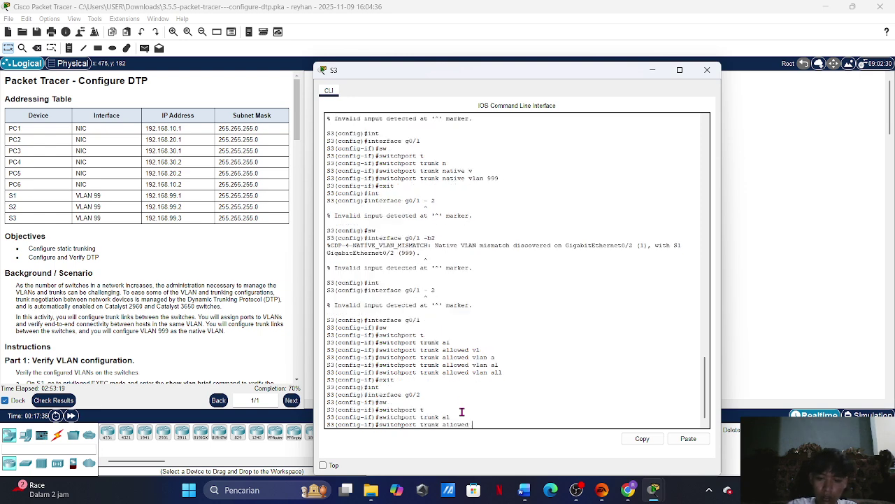
pyautogui.write('v')
pyautogui.press('Tab')
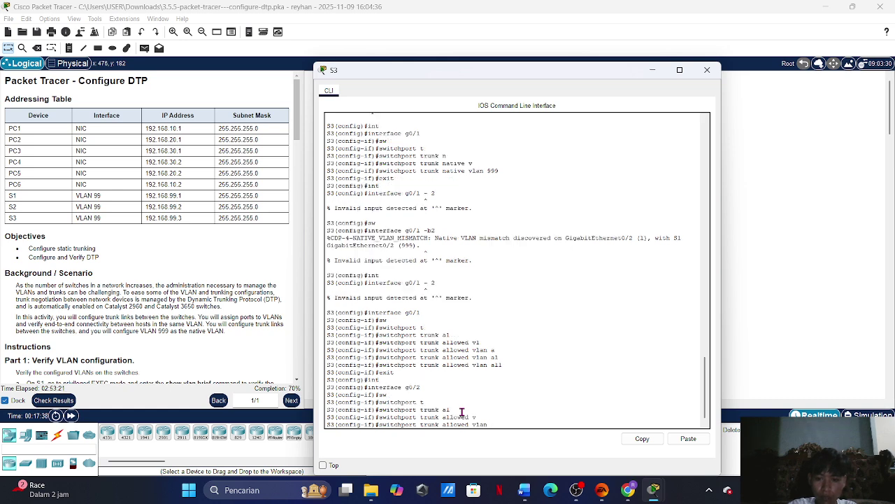
pyautogui.write('9')
pyautogui.press('BackSpace')
pyautogui.write('all')
pyautogui.press('Return')
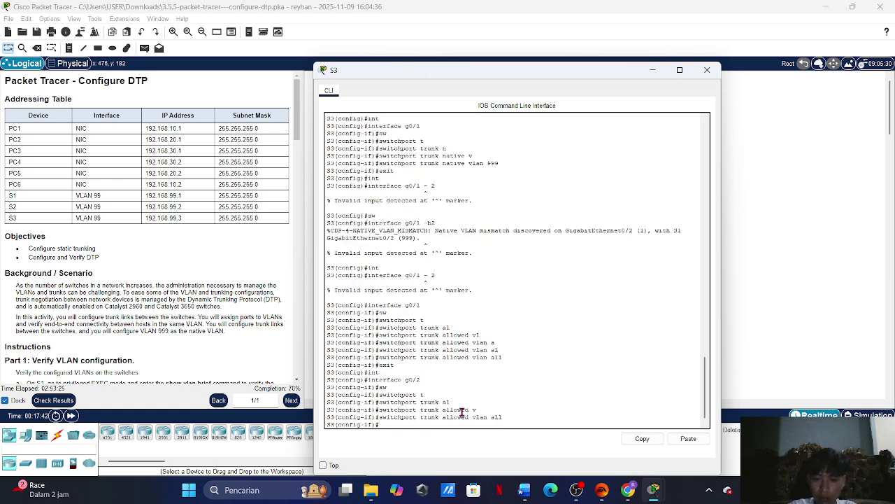
pyautogui.write('exit')
pyautogui.press('Return')
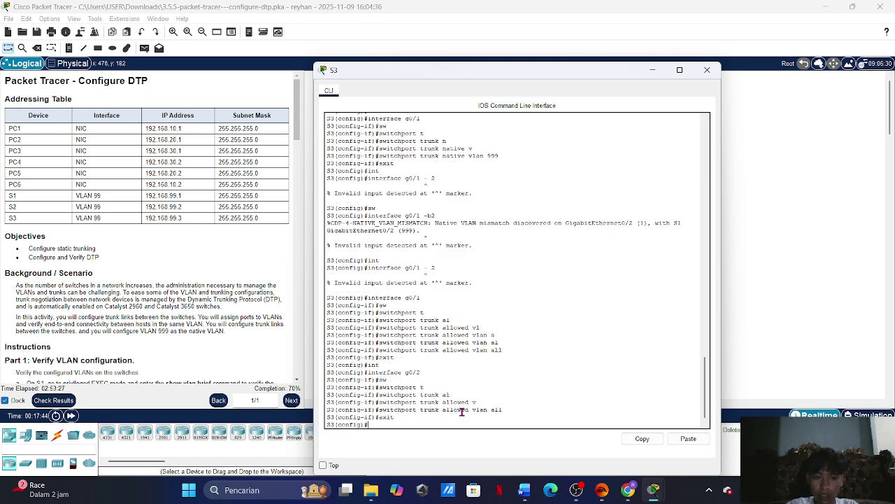
pyautogui.click(707, 70)
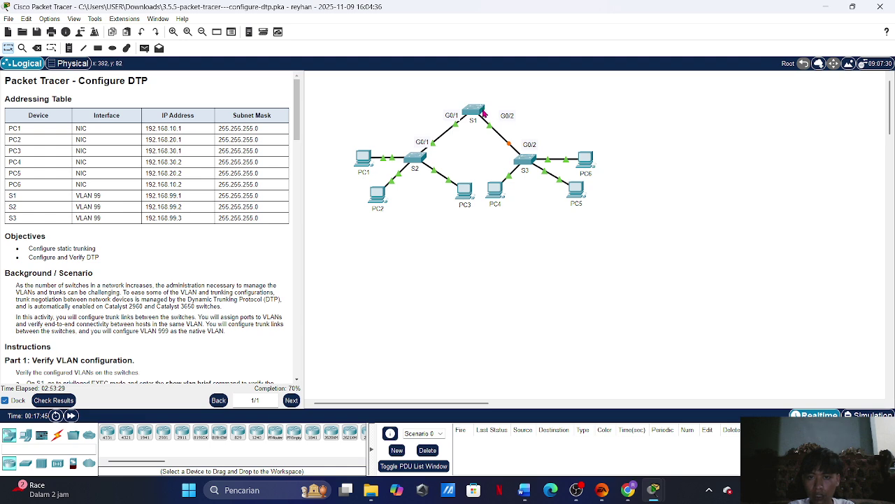
# Open S1's command line and enter global configuration mode with conf t
pyautogui.click(481, 113)
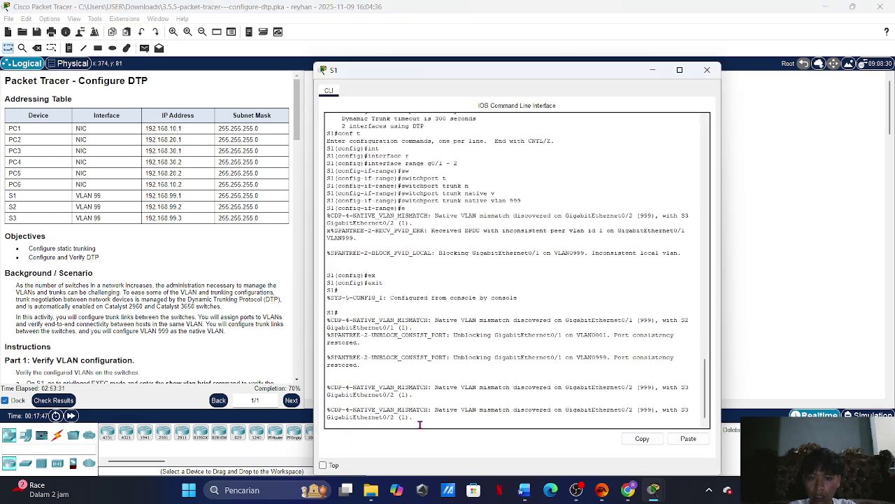
pyautogui.press('Return')
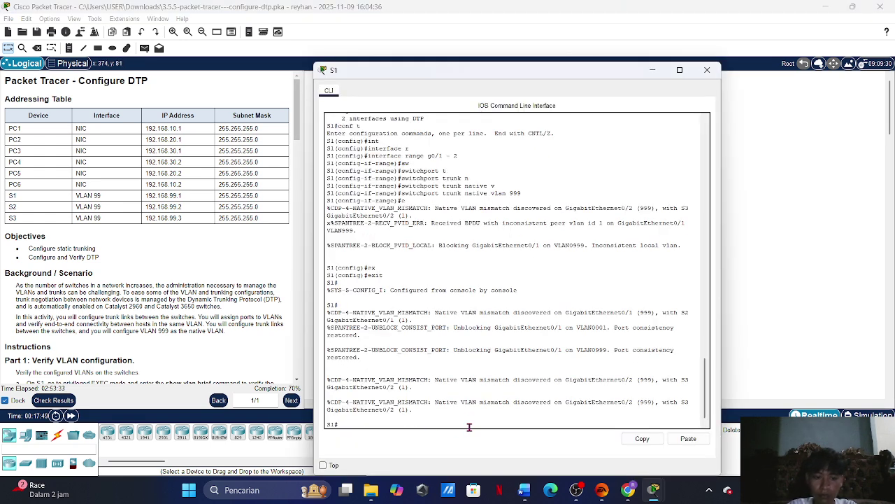
pyautogui.write('conf')
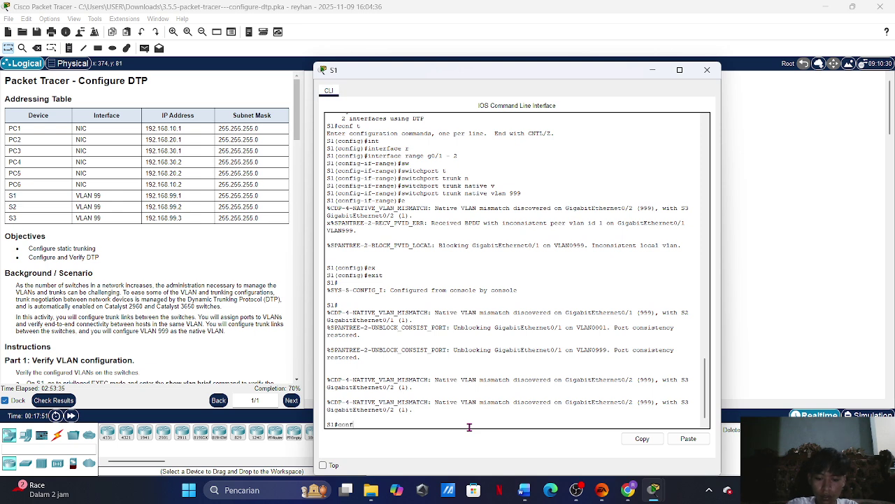
pyautogui.write(' t')
pyautogui.press('Return')
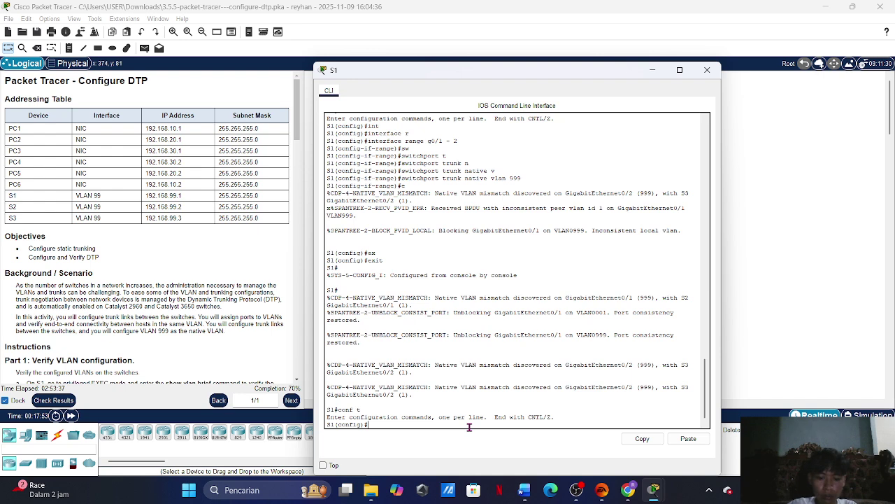
# Enter interface range configuration for ports g0/1 - 2 on S1
pyautogui.write('int')
pyautogui.press('Tab')
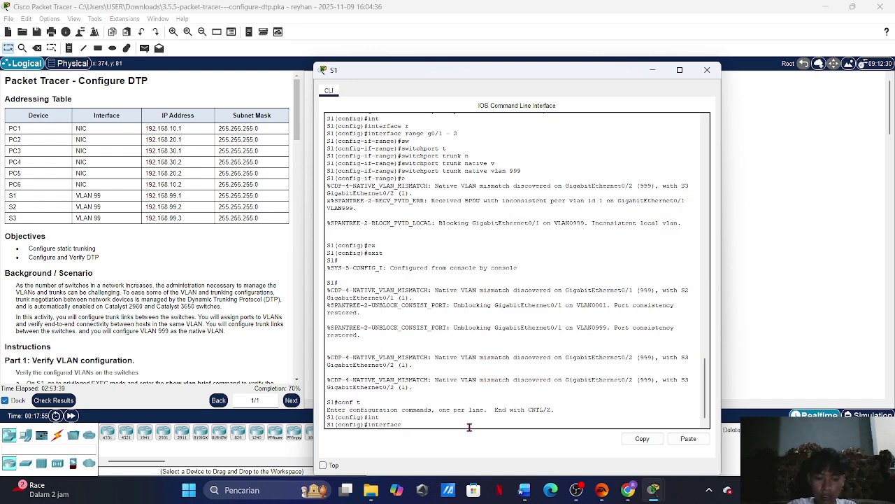
pyautogui.write('r')
pyautogui.press('Tab')
pyautogui.write('g')
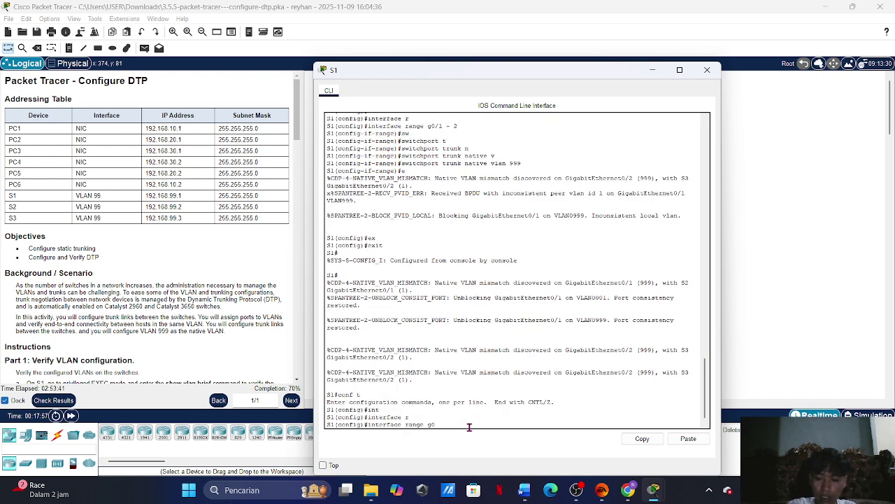
pyautogui.write('0/1')
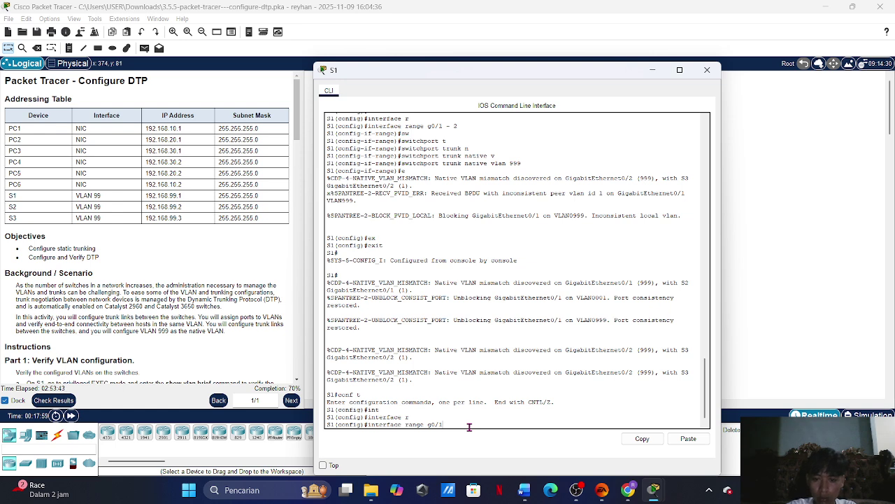
pyautogui.write(' - 2')
pyautogui.press('Return')
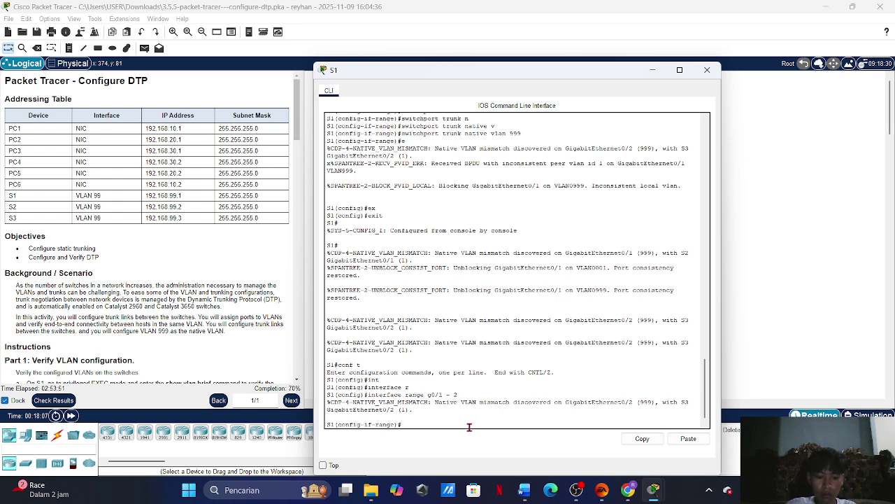
# Allow all VLANs on S1's g0/1 - 2 trunks with switchport trunk allowed vlan all, return to global configuration and close the console
pyautogui.write('sw')
pyautogui.press('Tab')
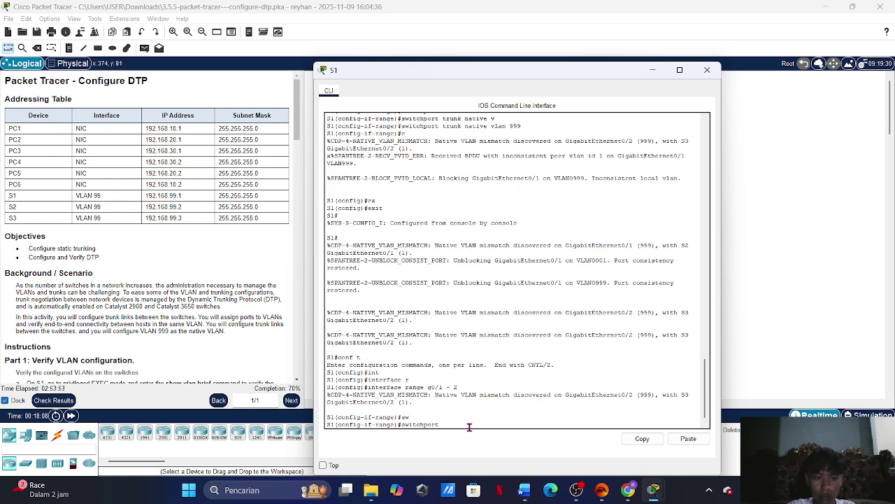
pyautogui.write('t')
pyautogui.press('Tab')
pyautogui.write('al')
pyautogui.press('Tab')
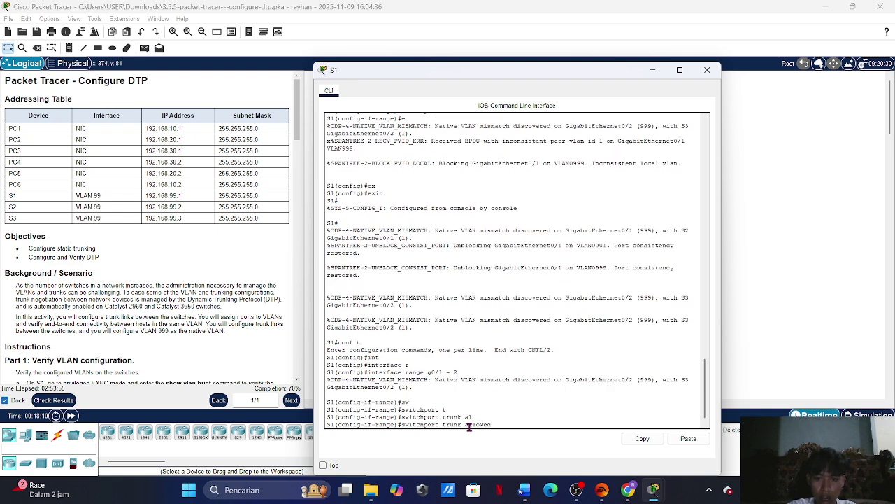
pyautogui.write('vl')
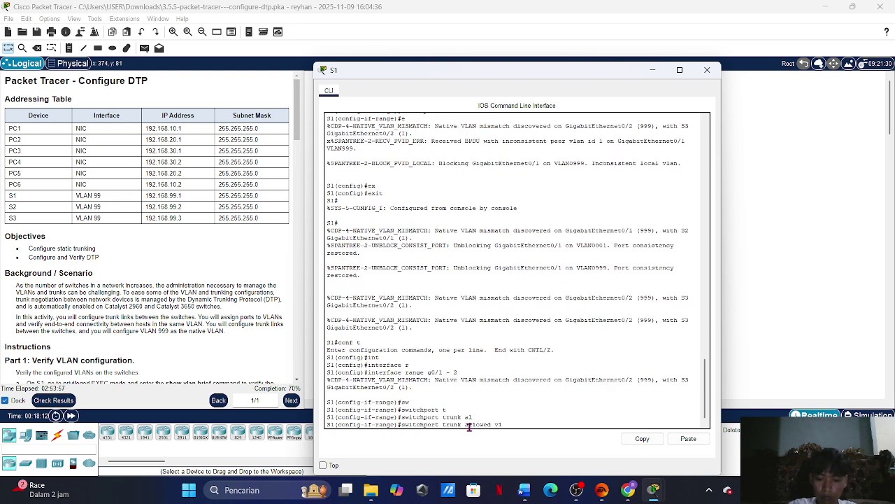
pyautogui.press('Tab')
pyautogui.write('all')
pyautogui.press('Return')
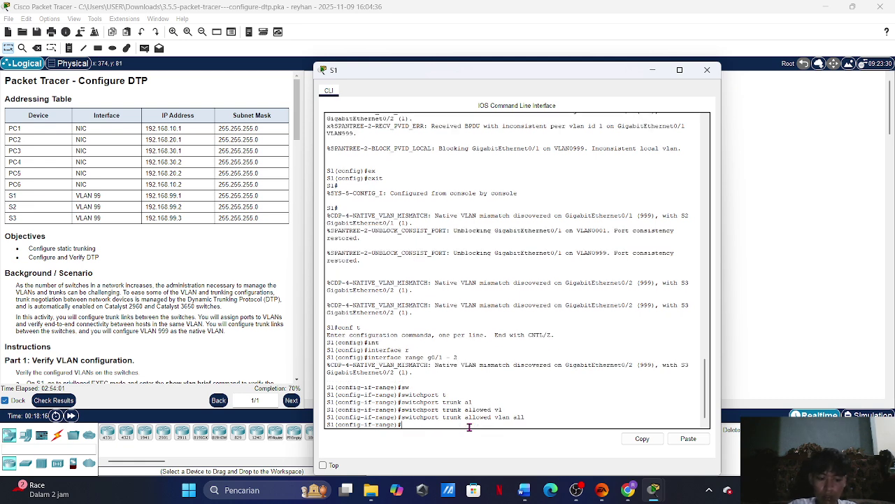
pyautogui.write('exit')
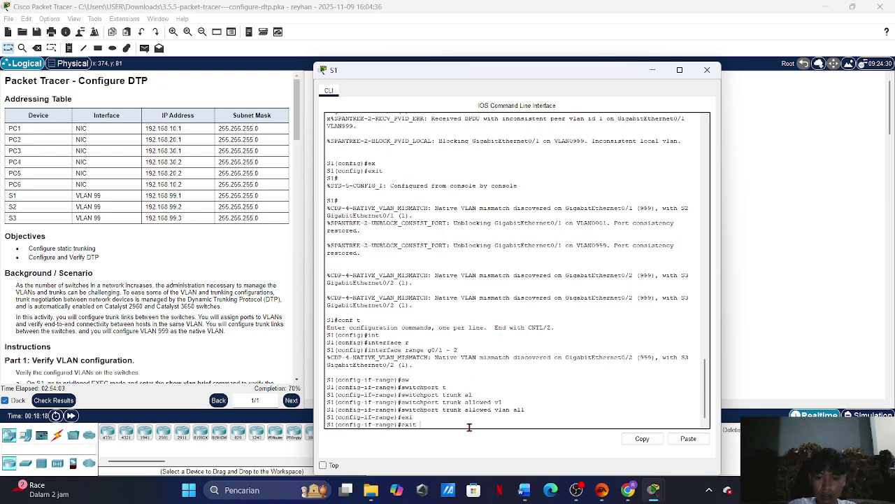
pyautogui.press('Tab')
pyautogui.press('Return')
pyautogui.click(845, 289)
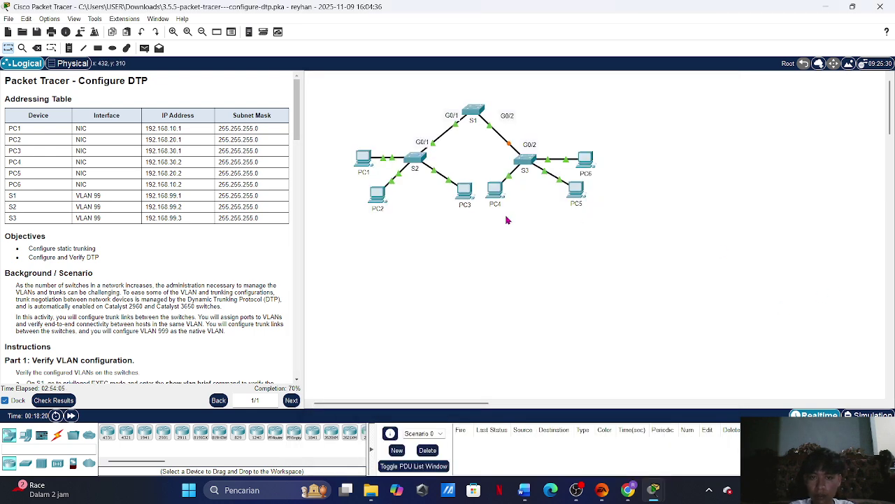
# Review the recent trunk commands in the consoles of S2 and S1
pyautogui.click(417, 168)
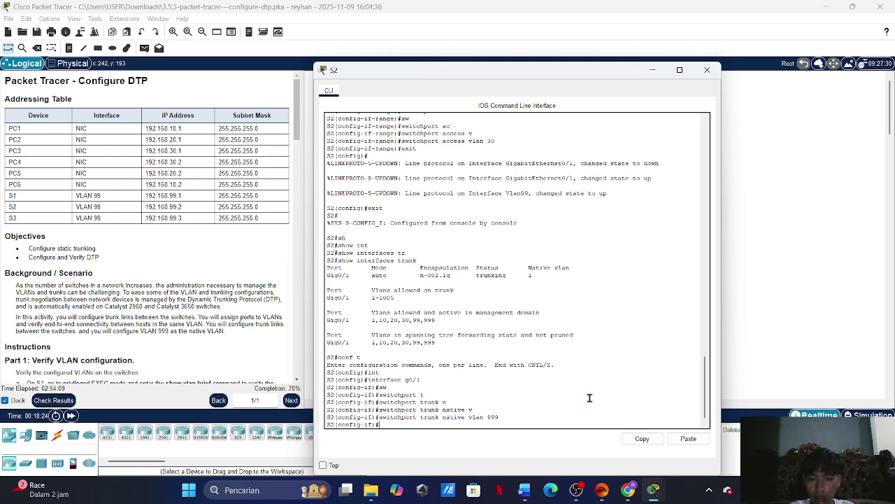
pyautogui.click(708, 69)
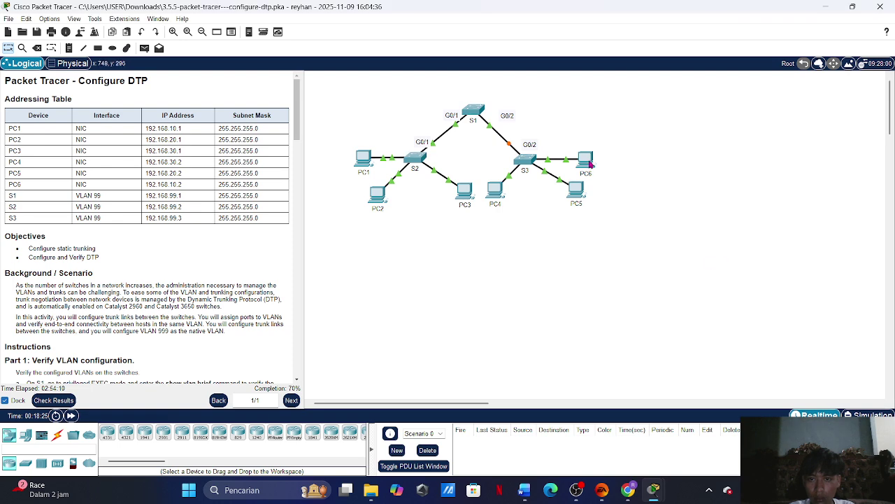
pyautogui.click(473, 114)
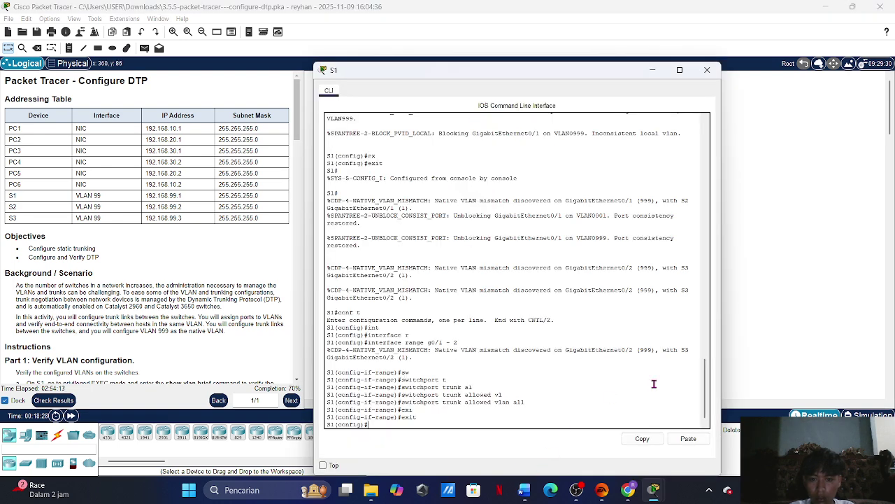
pyautogui.click(858, 263)
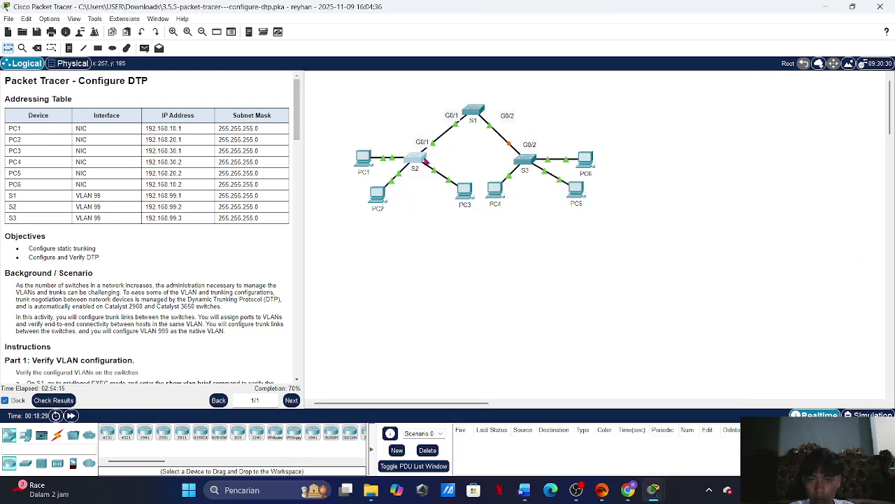
# On S2, leave the g0/1 interface configuration and enter interface range configuration for ports g0/1 - 2
pyautogui.click(422, 154)
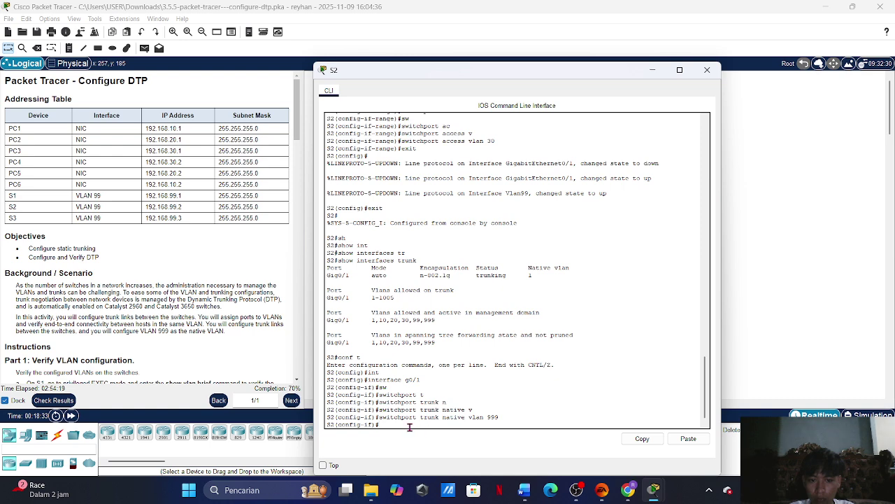
pyautogui.write('exit')
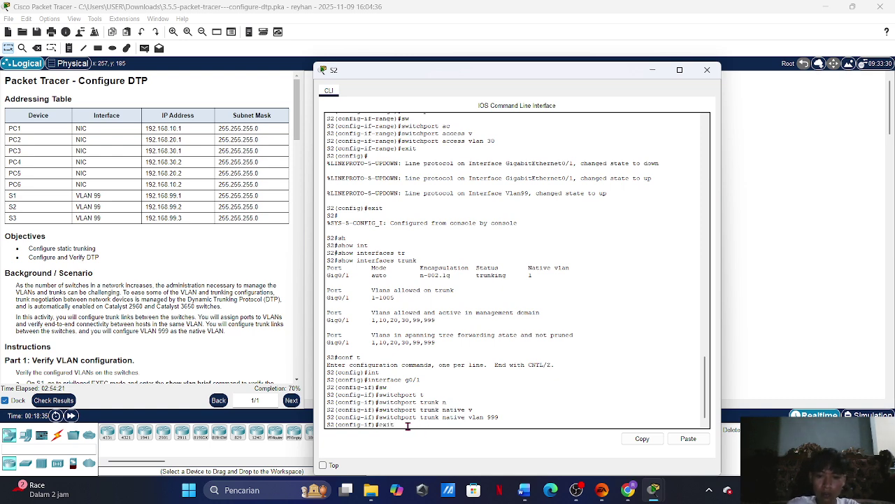
pyautogui.press('Return')
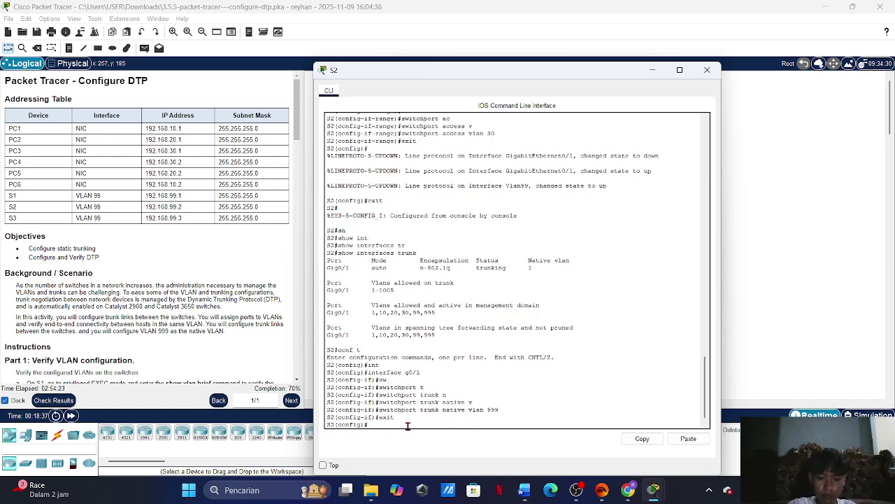
pyautogui.write('int')
pyautogui.press('Tab')
pyautogui.write('r')
pyautogui.press('Tab')
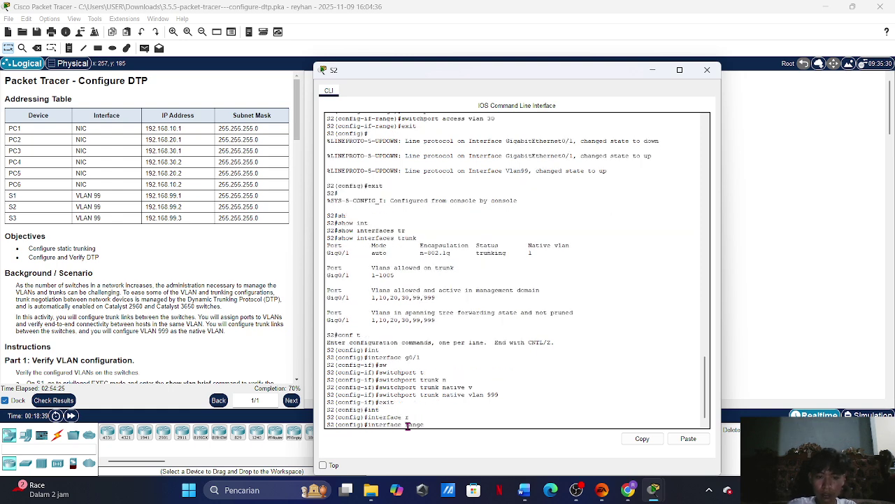
pyautogui.write('g0')
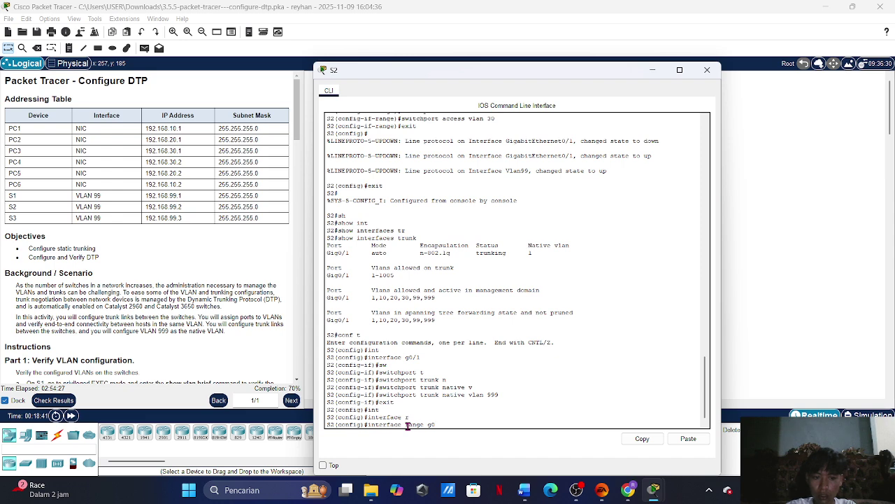
pyautogui.write('/1 - ')
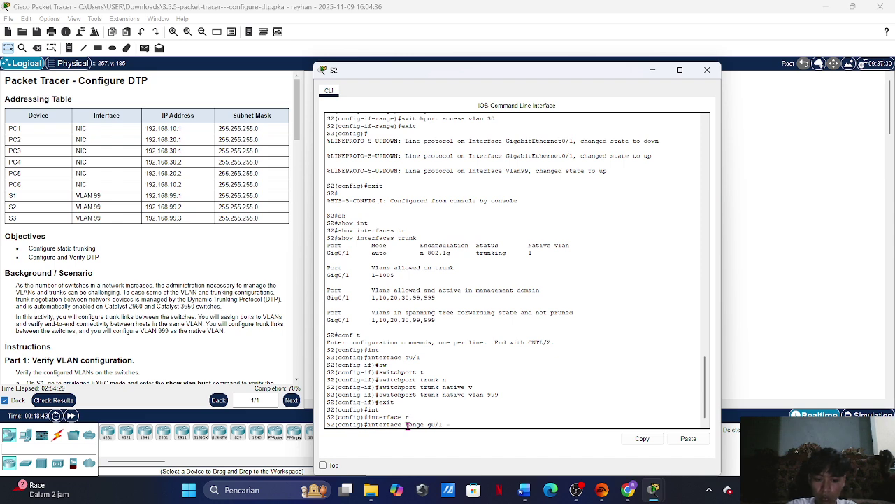
pyautogui.write('2')
pyautogui.press('Return')
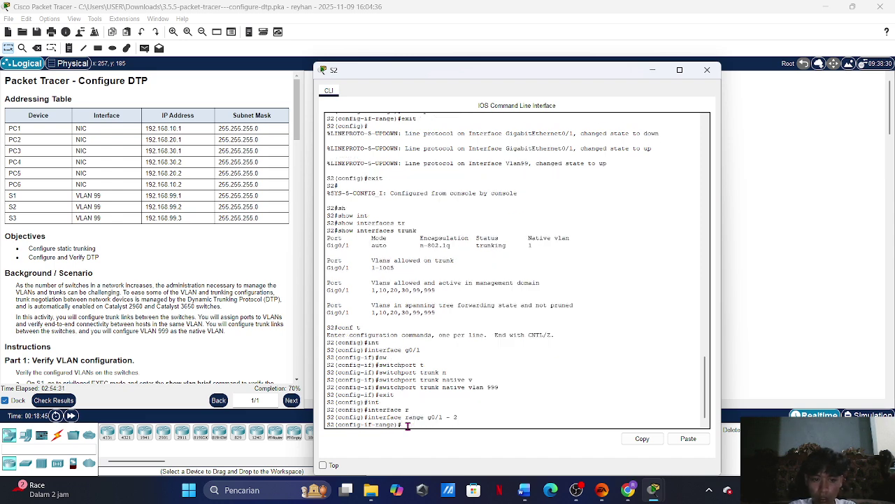
# Allow all VLANs on S2's g0/1 - 2 trunks with switchport trunk allowed vlan all, return to global configuration and close the console
pyautogui.write('sw')
pyautogui.press('Tab')
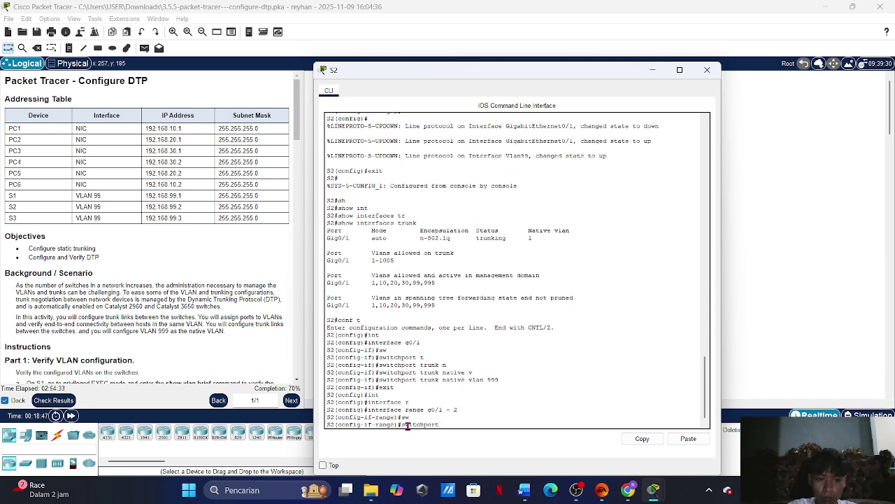
pyautogui.write('t')
pyautogui.press('Tab')
pyautogui.write('al')
pyautogui.press('Tab')
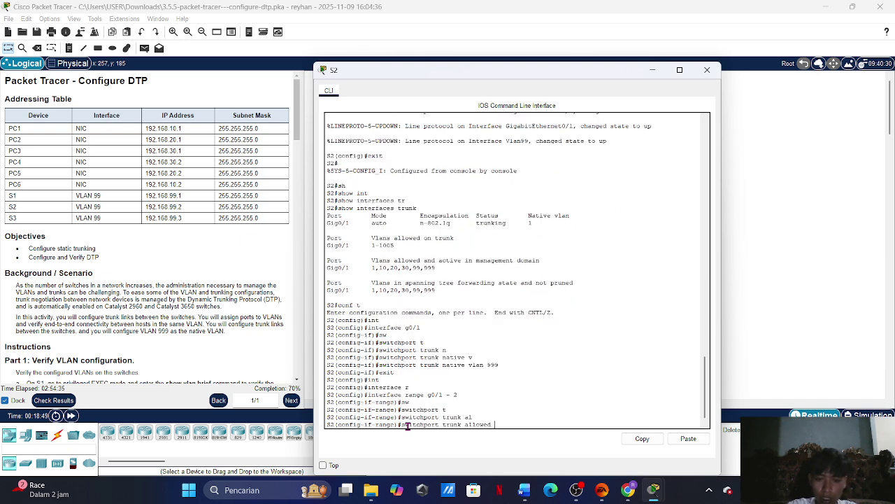
pyautogui.write('vl')
pyautogui.press('Tab')
pyautogui.write('all')
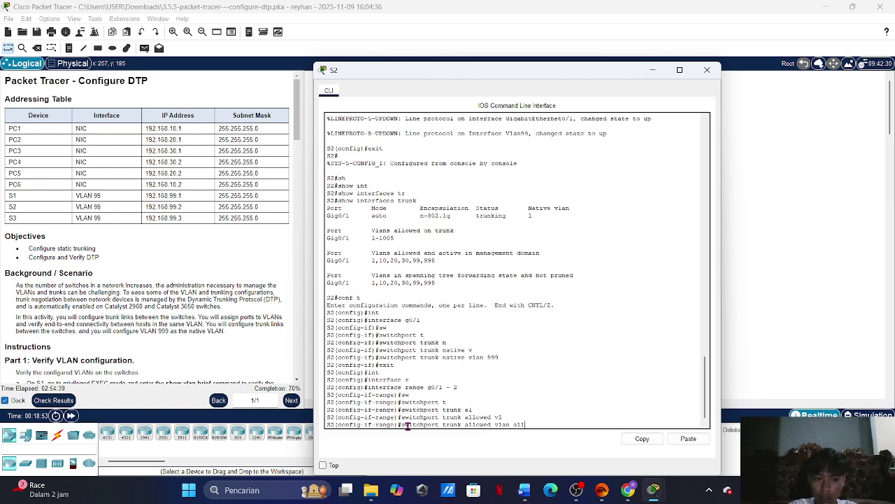
pyautogui.press('Return')
pyautogui.write('exit')
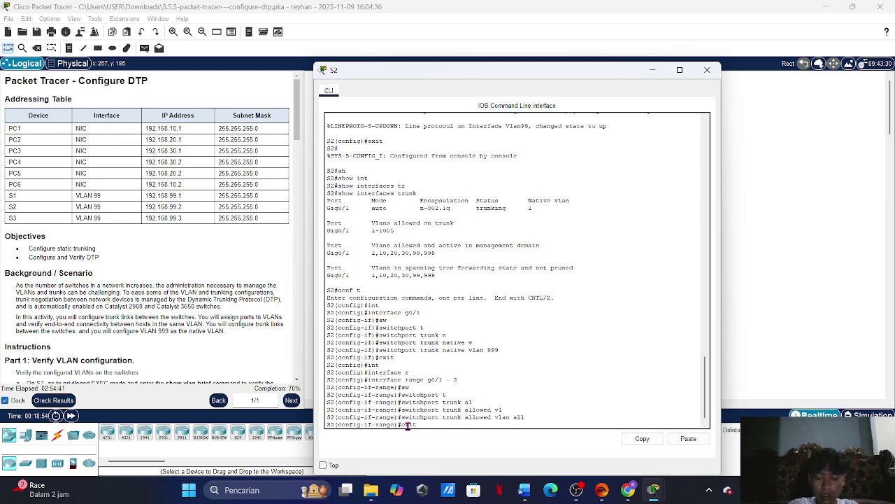
pyautogui.press('Return')
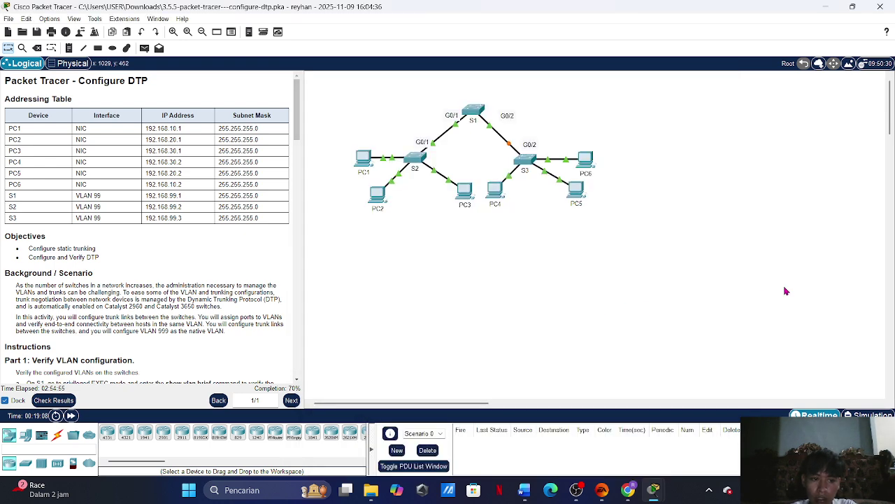
pyautogui.click(787, 291)
# Open S3's console and enter interface configuration for g0/2
pyautogui.click(526, 164)
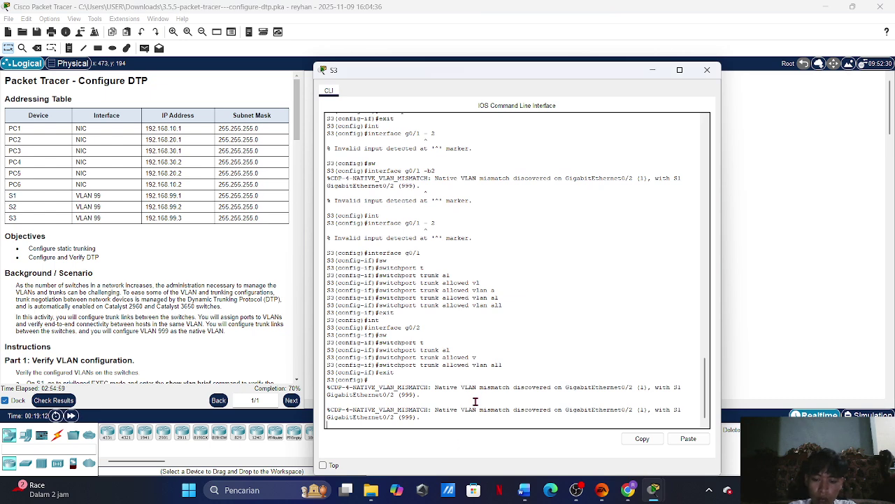
pyautogui.press('Return')
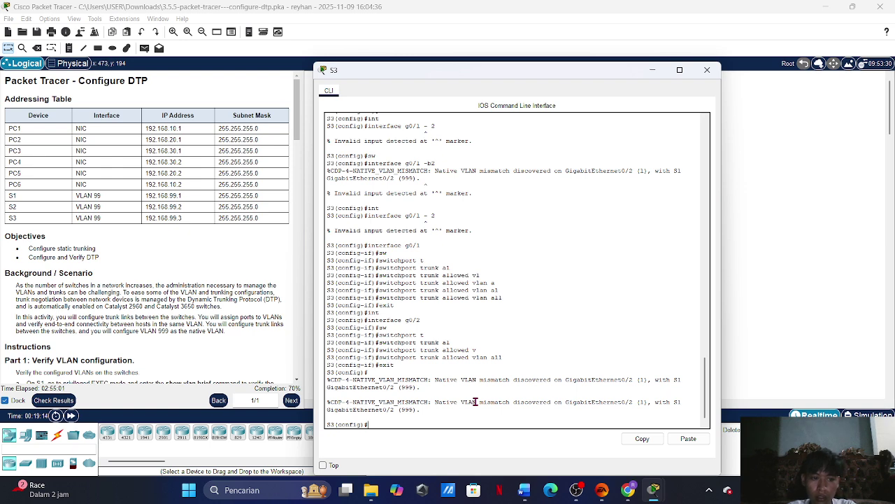
pyautogui.write('i')
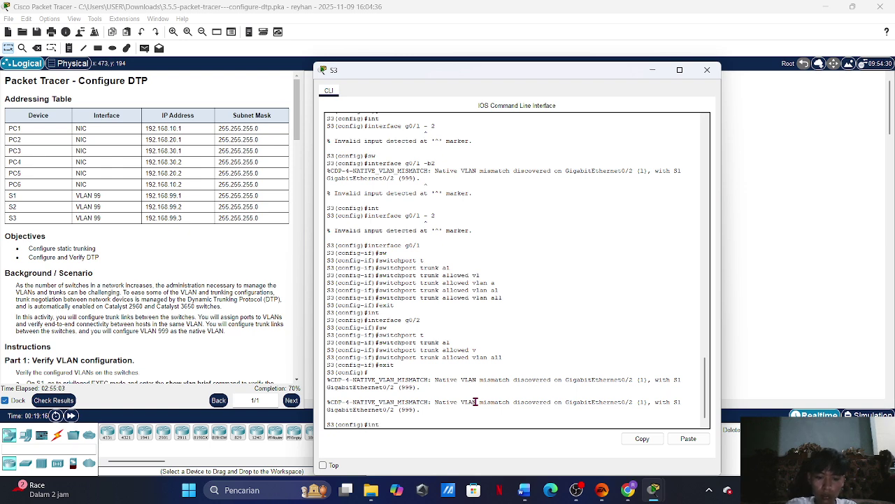
pyautogui.write('nt')
pyautogui.press('Tab')
pyautogui.write('g0')
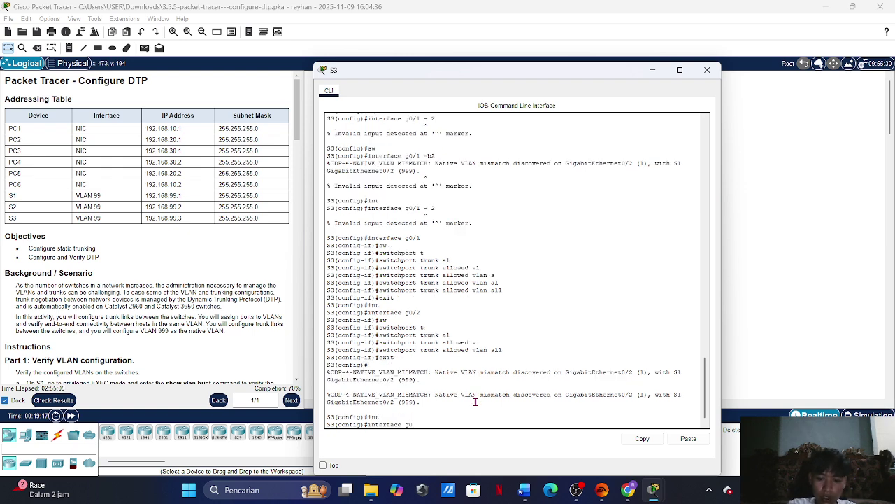
pyautogui.write('/2')
pyautogui.press('Return')
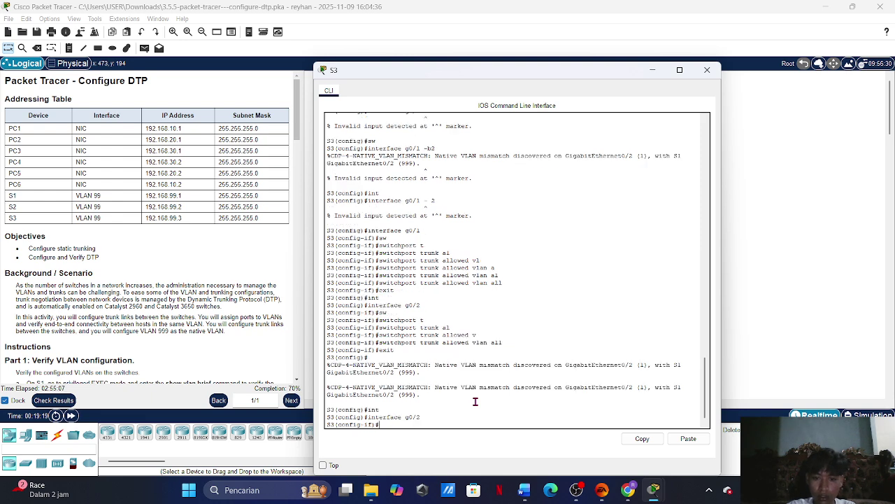
# Set S3's g0/2 to static trunking with switchport mode trunk
pyautogui.write('sw')
pyautogui.press('Tab')
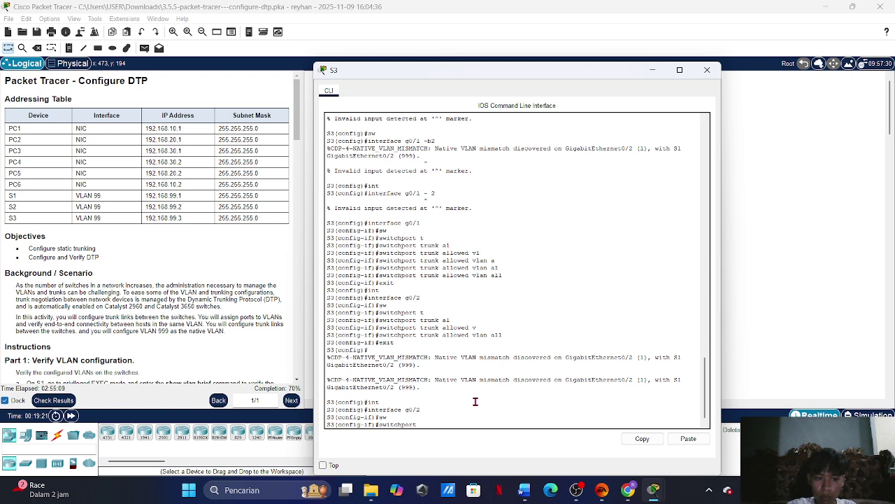
pyautogui.write('mo')
pyautogui.press('Tab')
pyautogui.write('t')
pyautogui.press('Tab')
pyautogui.press('Return')
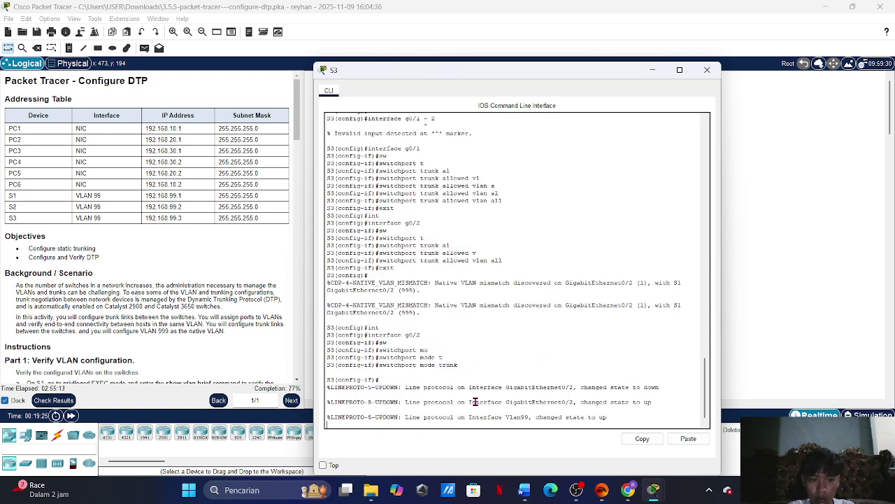
pyautogui.press('Return')
# Disable DTP negotiation on S3's g0/2 with switchport nonegotiate
pyautogui.write('sw')
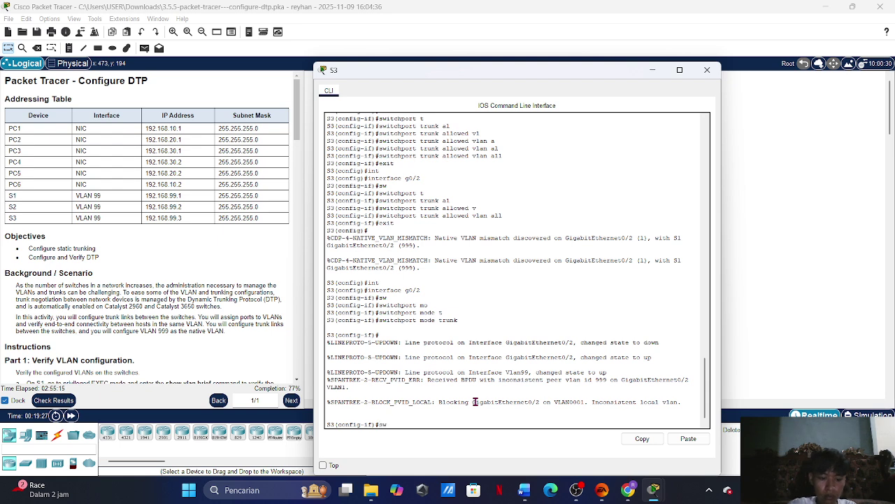
pyautogui.press('Tab')
pyautogui.write('m')
pyautogui.write('ort n')
pyautogui.press('Tab')
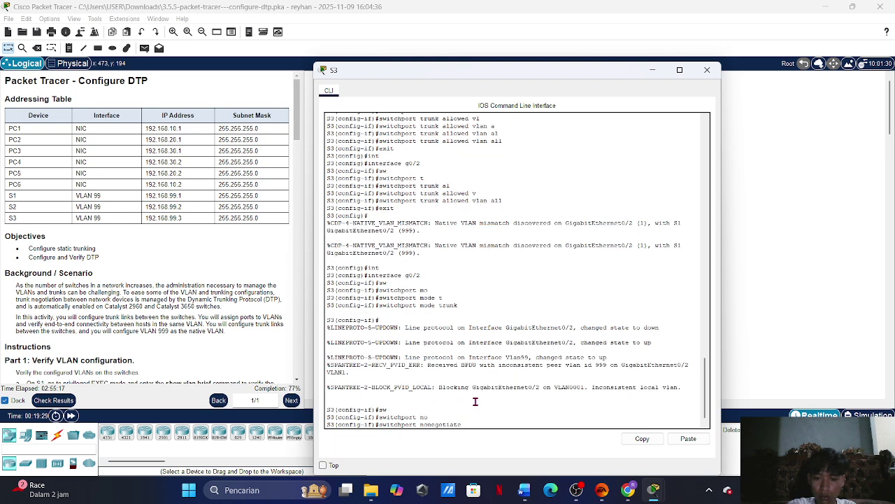
pyautogui.press('Return')
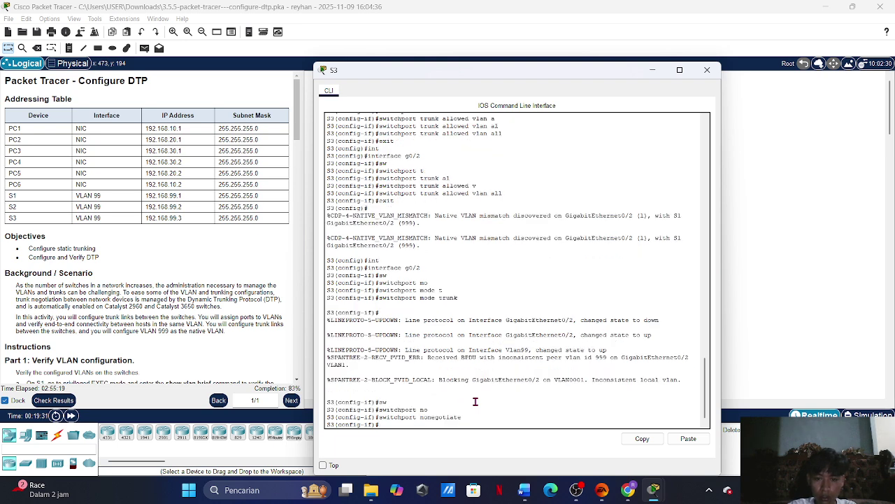
# Set the native VLAN of S3's g0/2 trunk to 999 with switchport trunk native vlan 999
pyautogui.write('sw')
pyautogui.press('Tab')
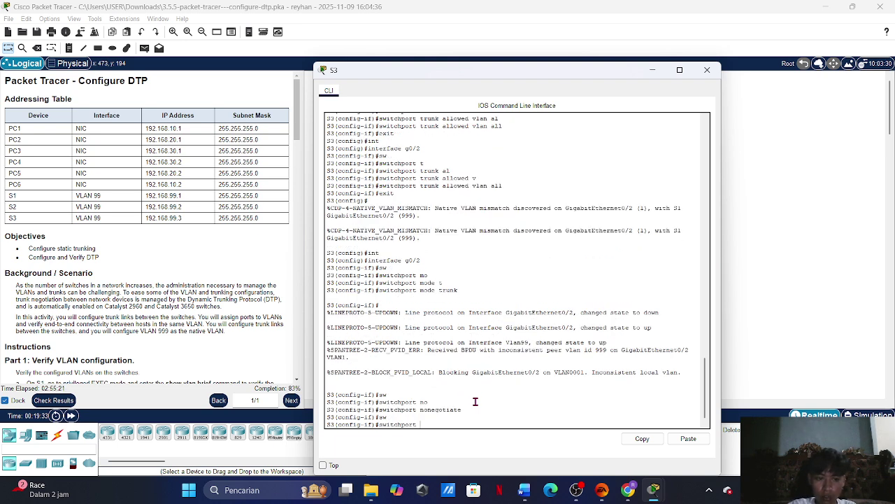
pyautogui.write('t')
pyautogui.press('Tab')
pyautogui.write('vl')
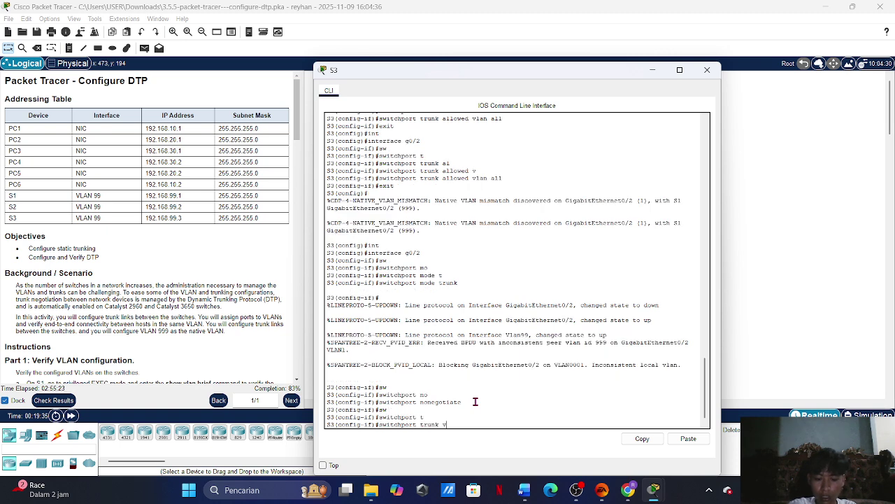
pyautogui.press('Tab')
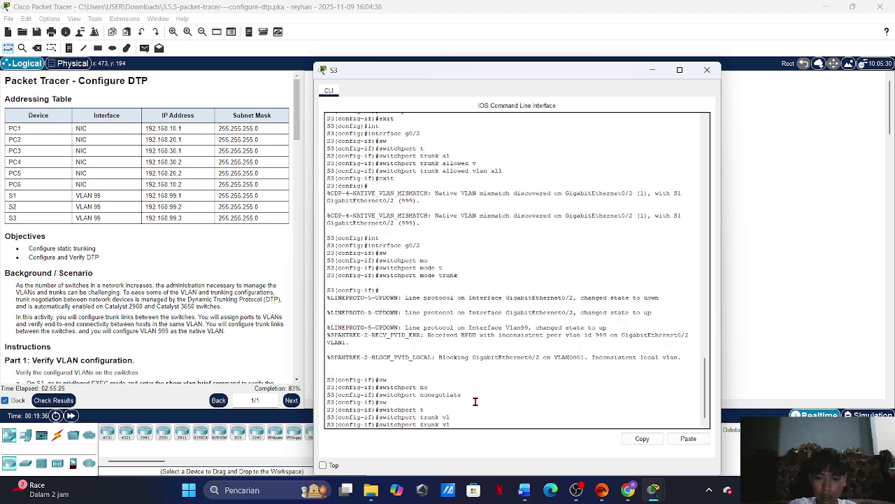
pyautogui.write('n')
pyautogui.press('Tab')
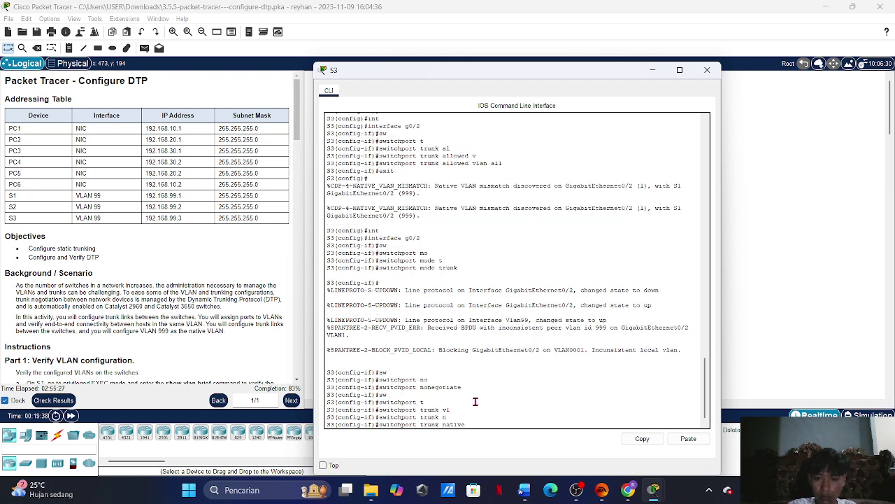
pyautogui.write('v')
pyautogui.press('Tab')
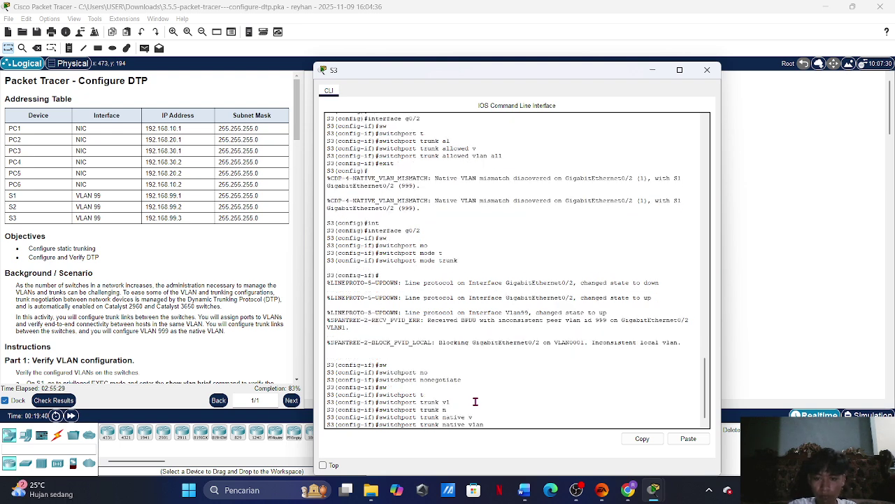
pyautogui.write('999')
pyautogui.press('Return')
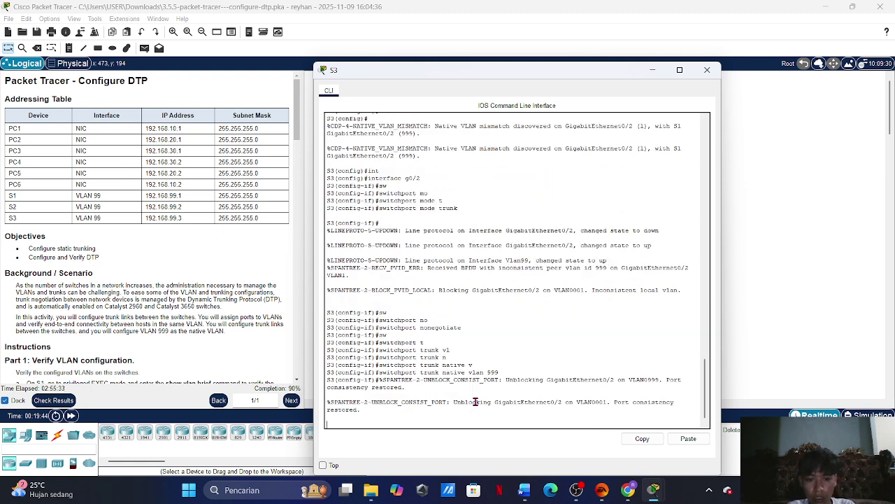
pyautogui.press('Return')
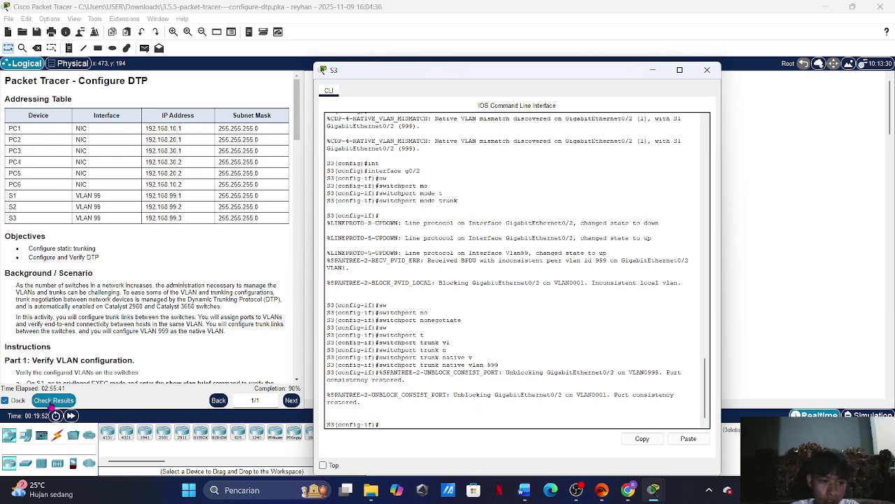
# Check the activity results, review the assessment items for incorrect entries, and return to the topology
pyautogui.click(53, 400)
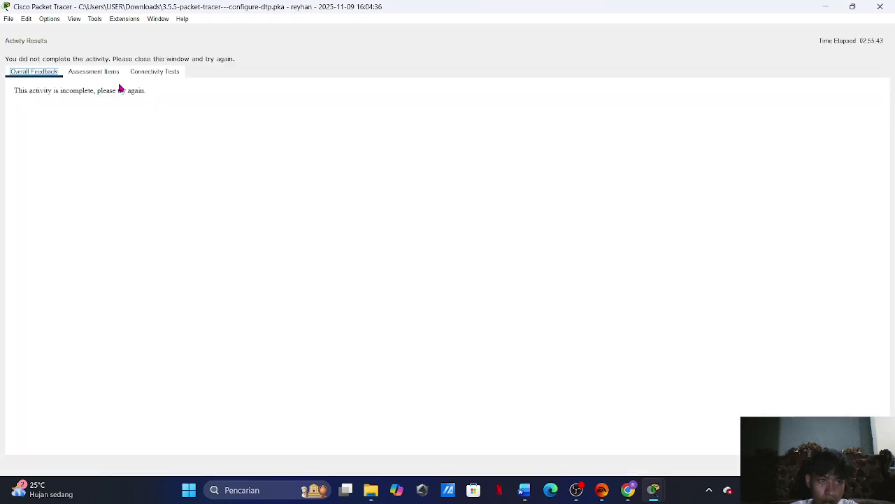
pyautogui.click(110, 77)
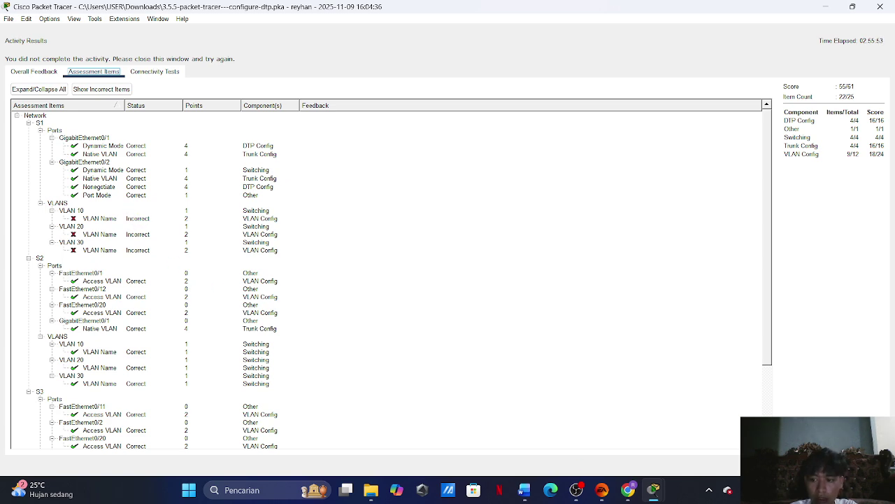
pyautogui.press('Escape')
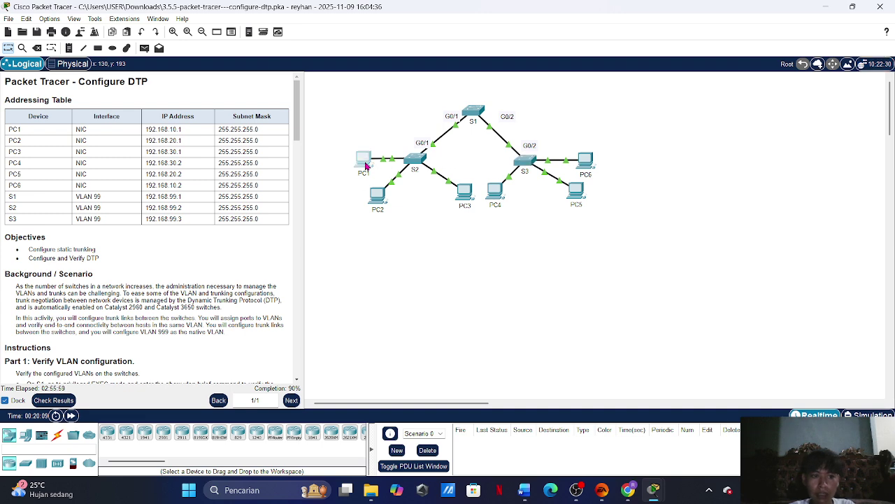
# Ping PC6 at 192.168.10.2 from PC1's Command Prompt and leave the PC1 window
pyautogui.click(366, 165)
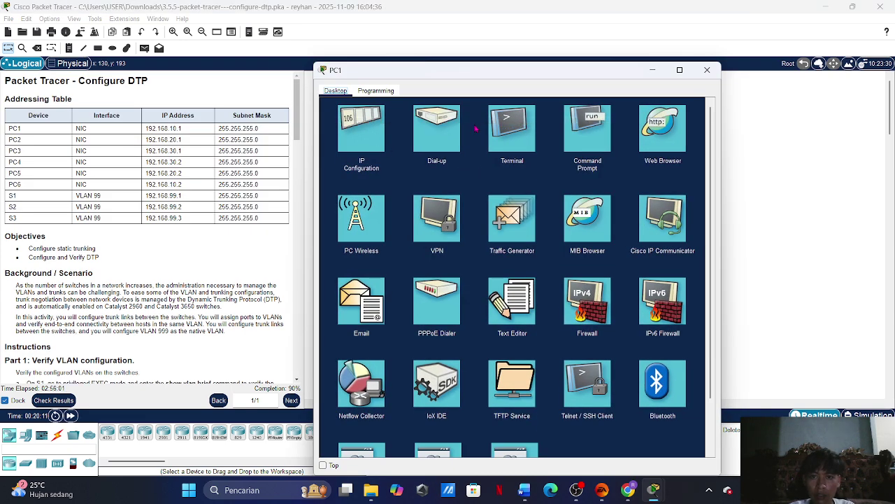
pyautogui.click(587, 129)
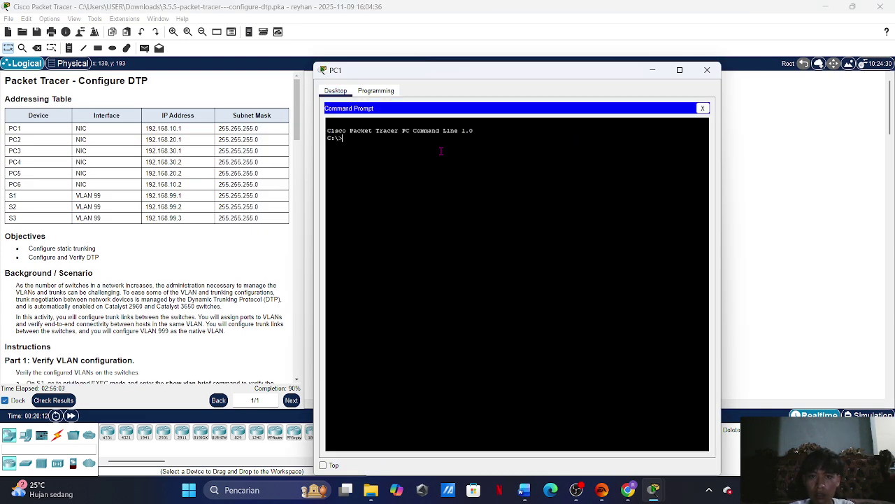
pyautogui.write('ping 19')
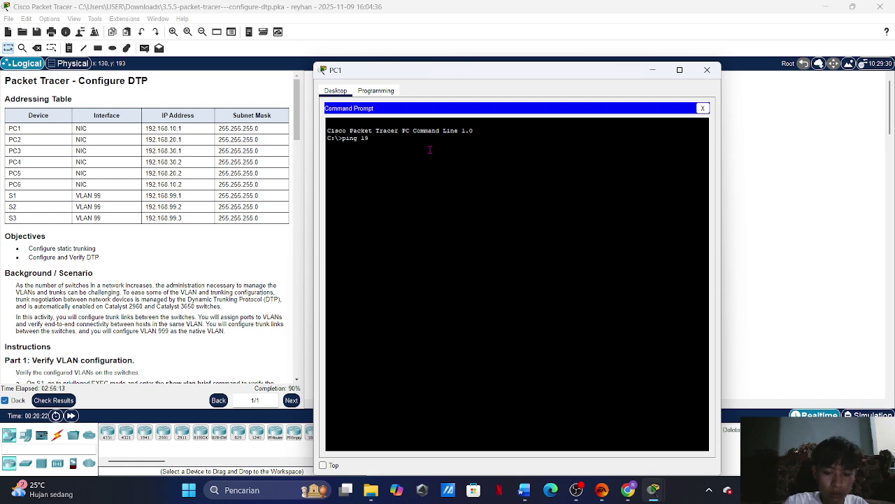
pyautogui.write('2.168')
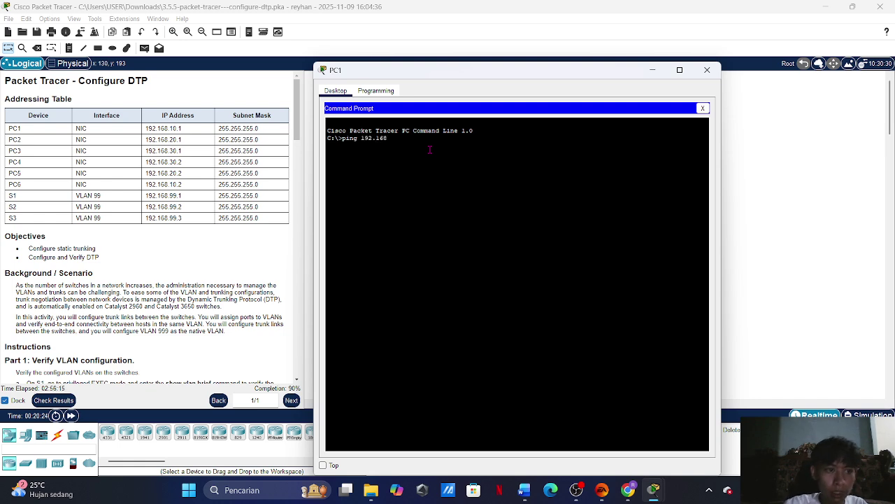
pyautogui.write('.10.2')
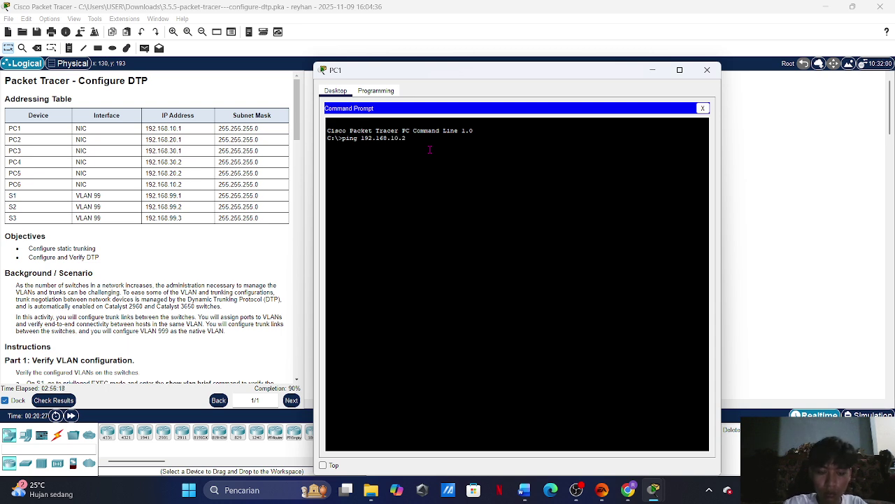
pyautogui.press('Return')
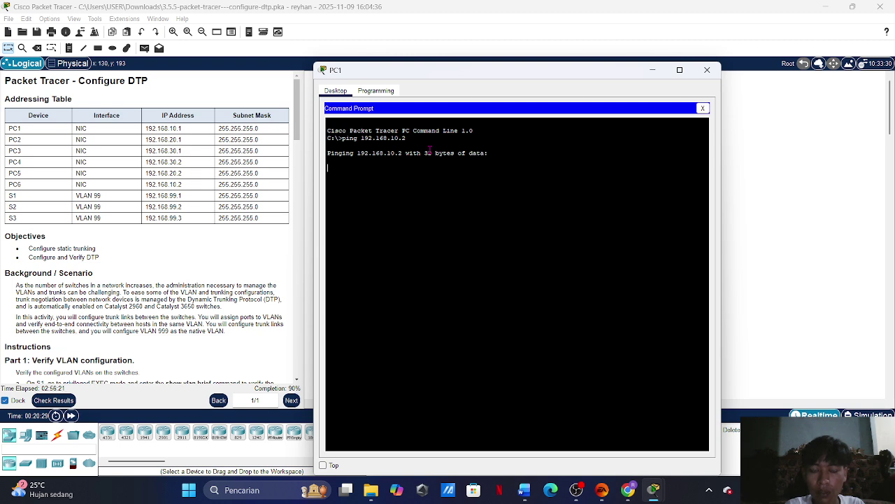
pyautogui.click(731, 146)
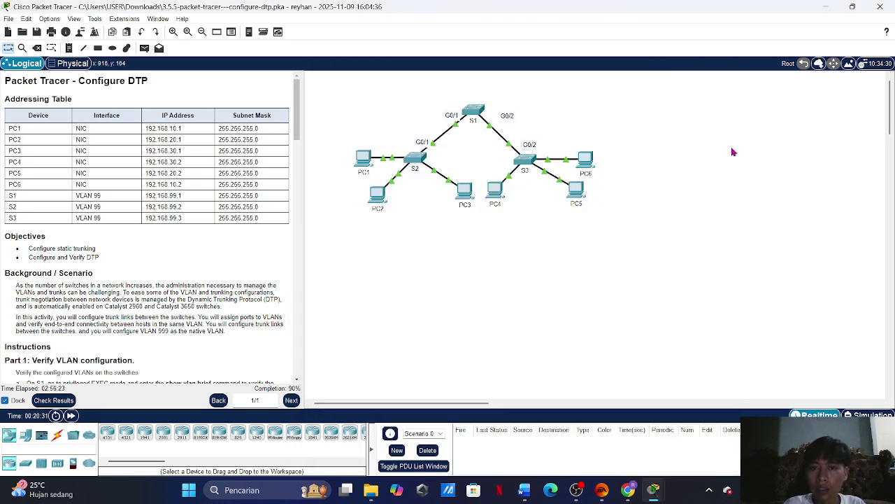
# Ping PC1 at 192.168.10.1 from PC6's Command Prompt and leave the PC6 window
pyautogui.click(584, 161)
pyautogui.click(583, 157)
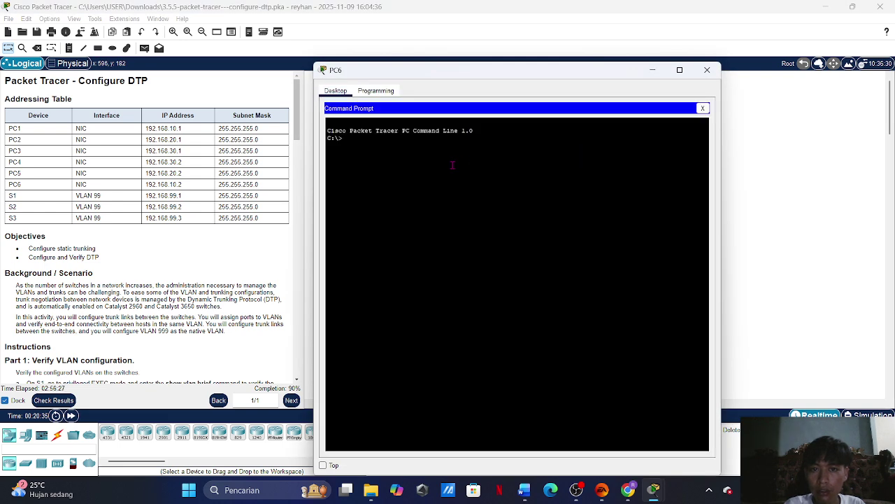
pyautogui.write('ping')
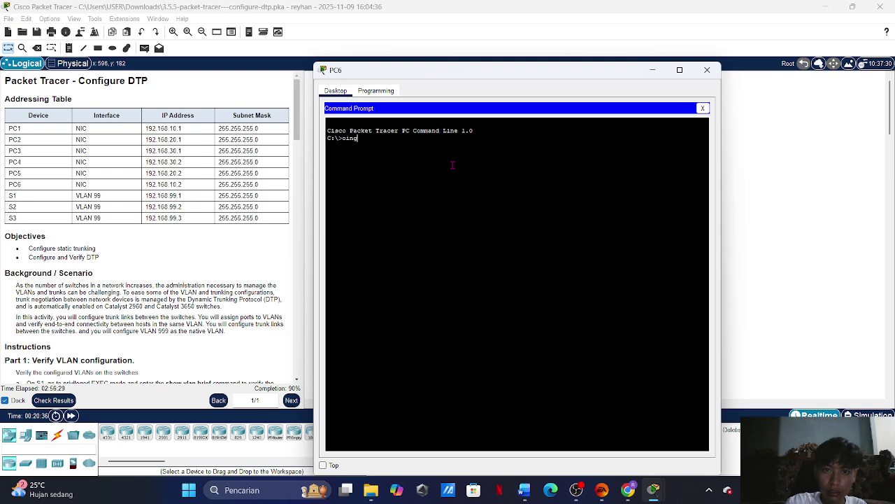
pyautogui.press('BackSpace')
pyautogui.press('BackSpace')
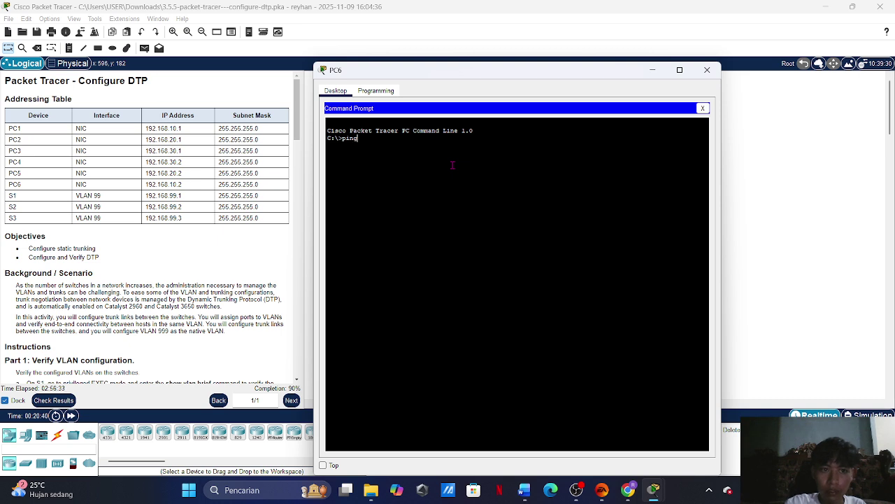
pyautogui.write('192')
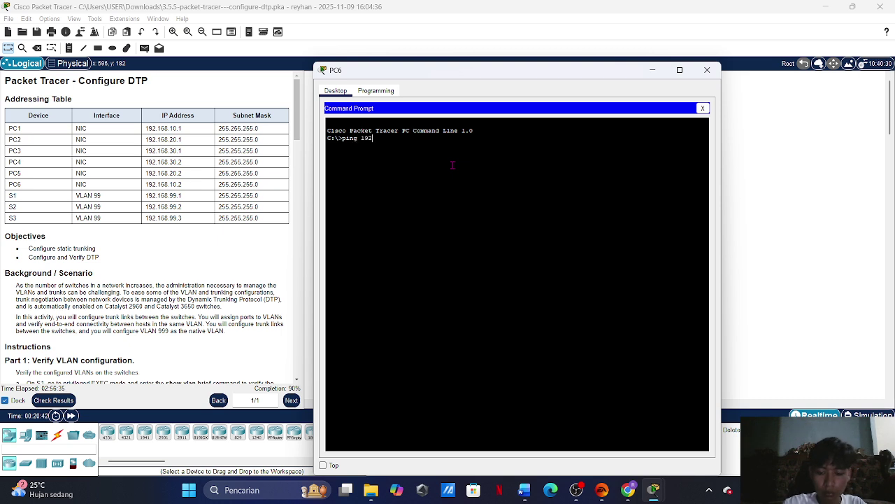
pyautogui.write('.168.1')
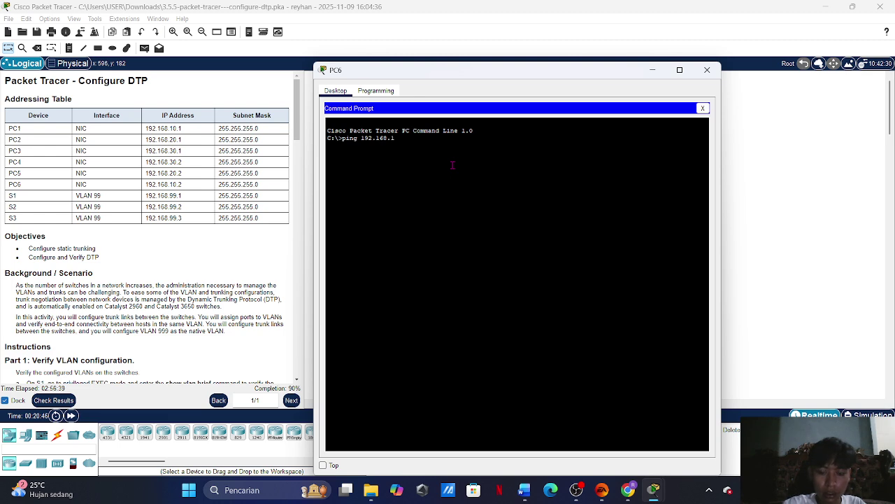
pyautogui.write('0.1')
pyautogui.press('Return')
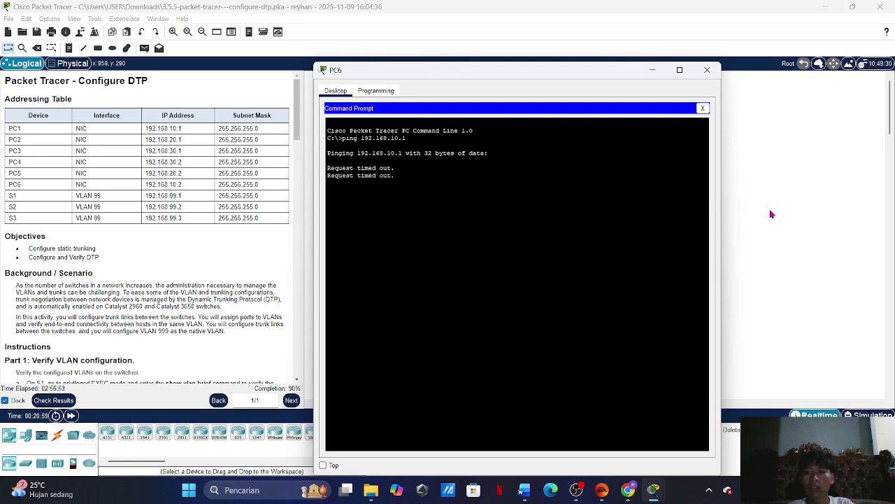
pyautogui.click(796, 218)
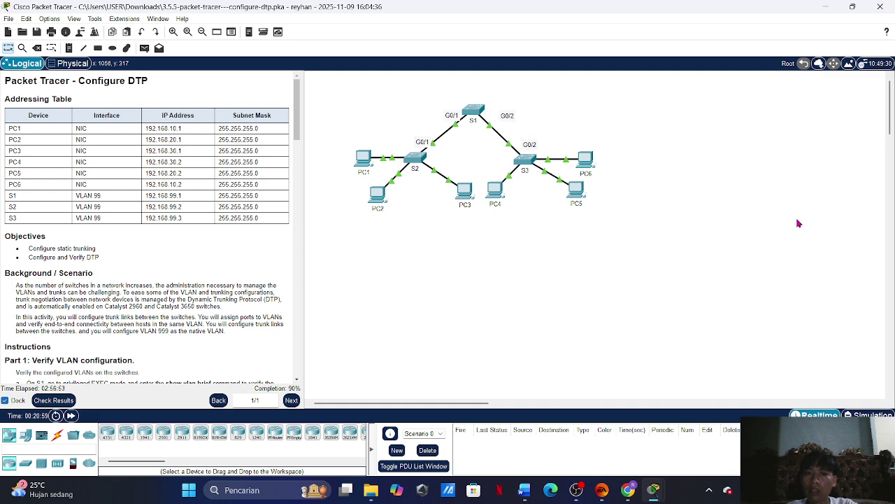
pyautogui.click(417, 158)
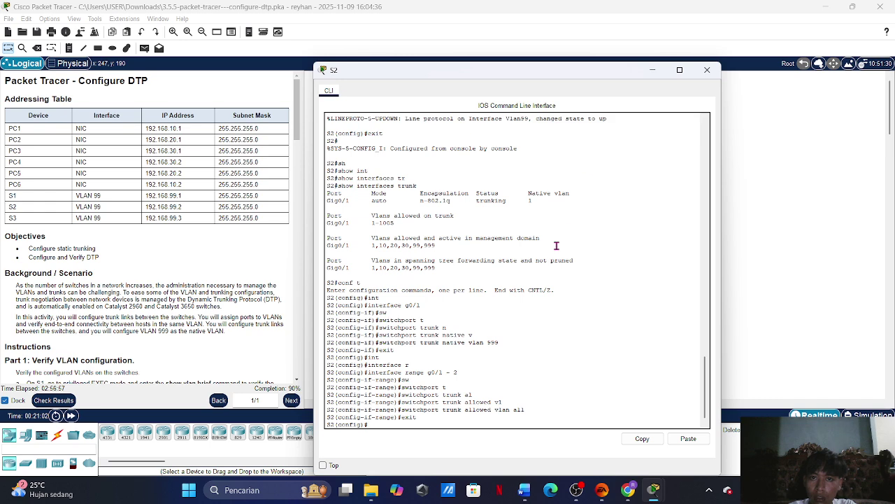
pyautogui.click(831, 230)
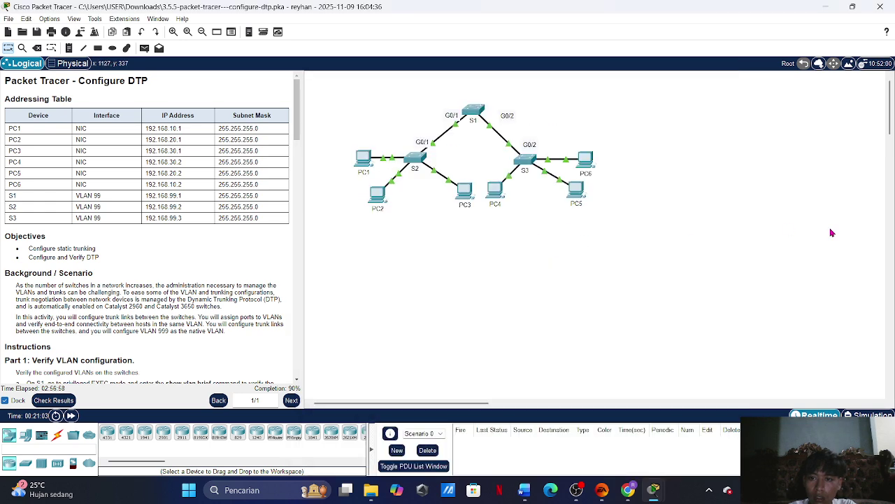
pyautogui.click(359, 160)
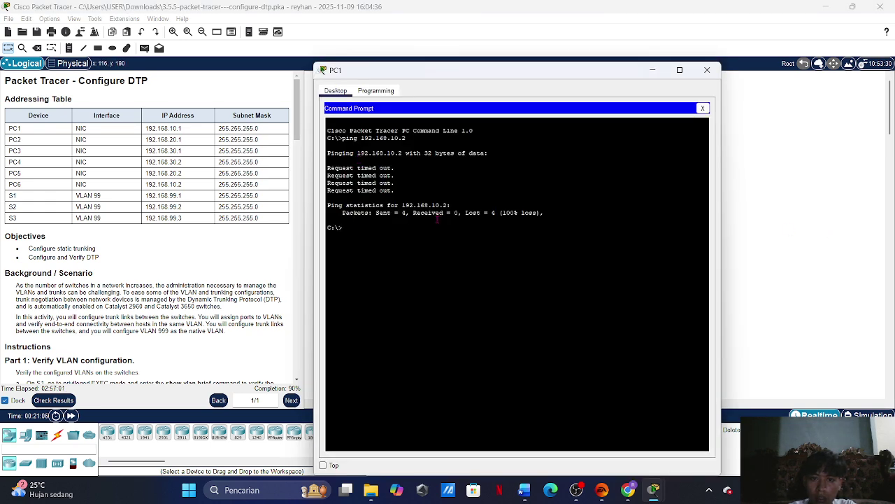
pyautogui.click(798, 230)
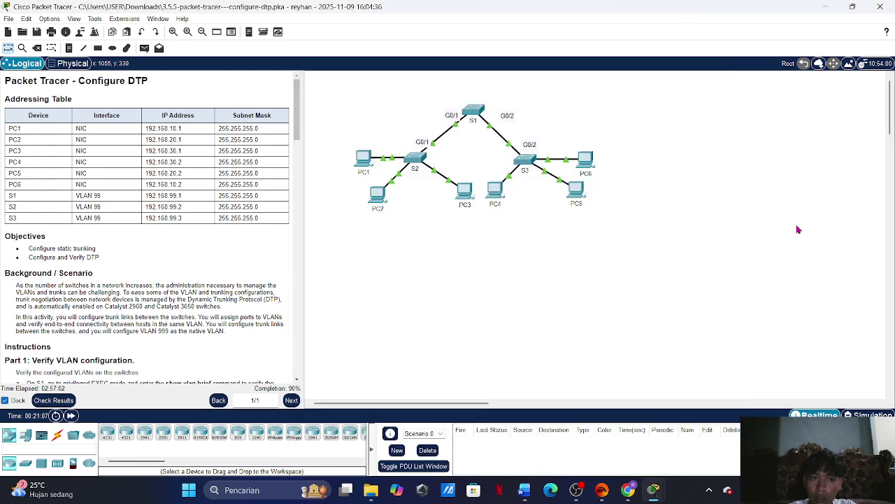
# Ping PC2 at 192.168.20.1 from PC1's Command Prompt
pyautogui.click(358, 162)
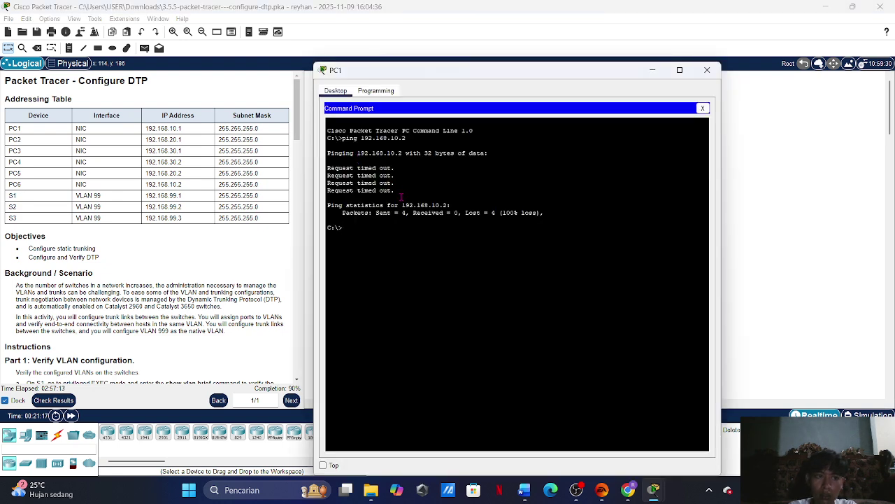
pyautogui.write('pin')
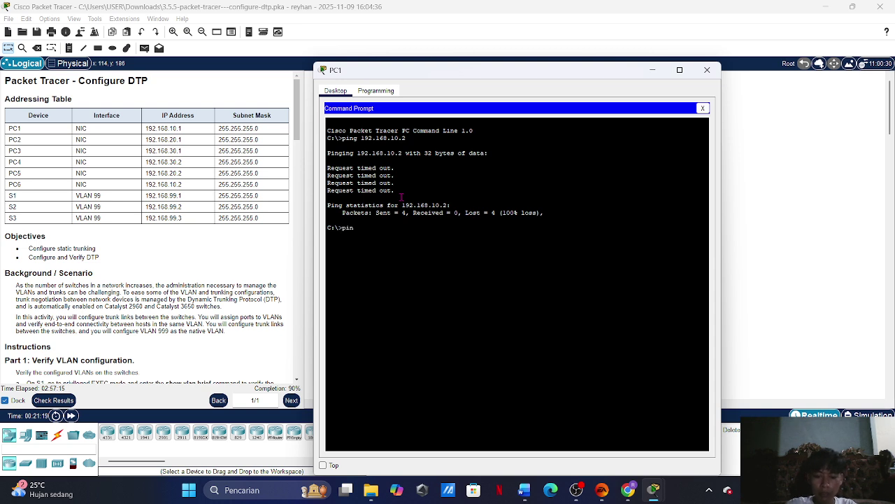
pyautogui.write('g 192.168.20.1')
pyautogui.press('Return')
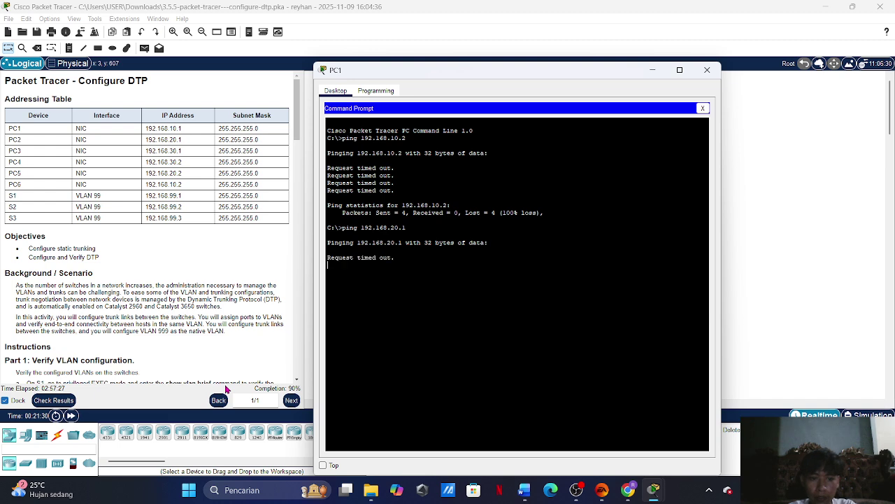
# Check the activity results, review the assessment items for all three switches, and return to the topology
pyautogui.click(66, 403)
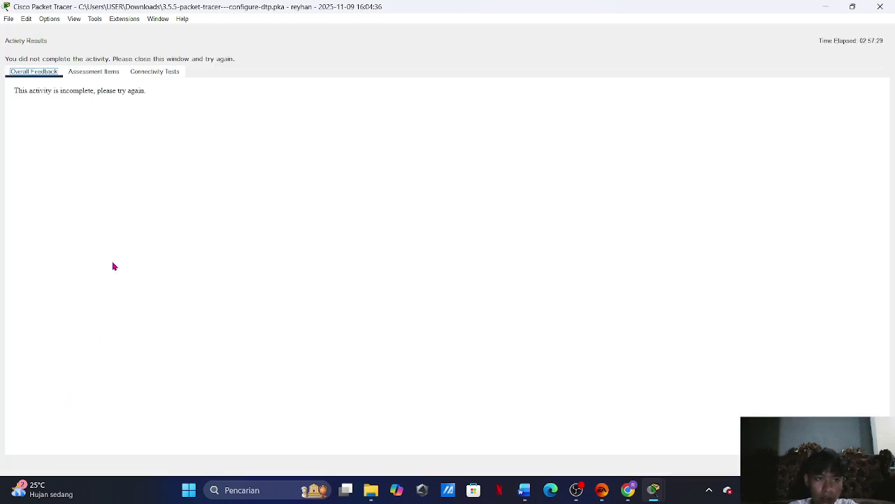
pyautogui.click(94, 72)
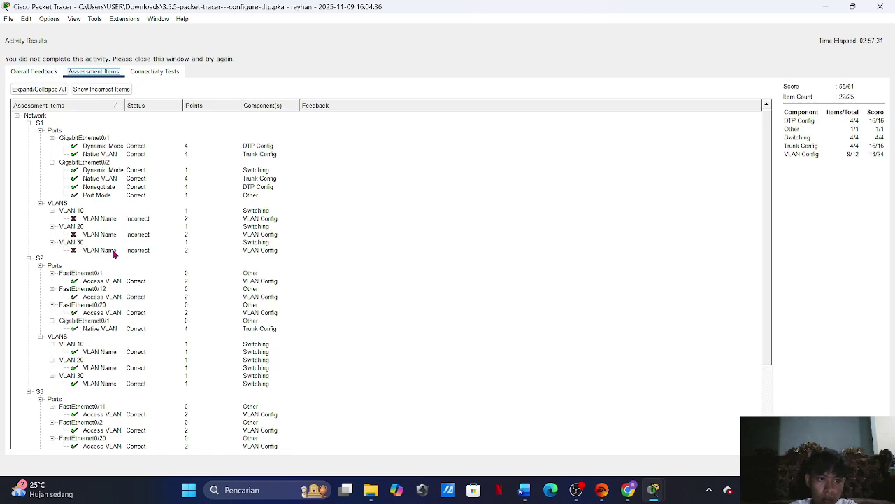
pyautogui.scroll(-2, 152, 243)
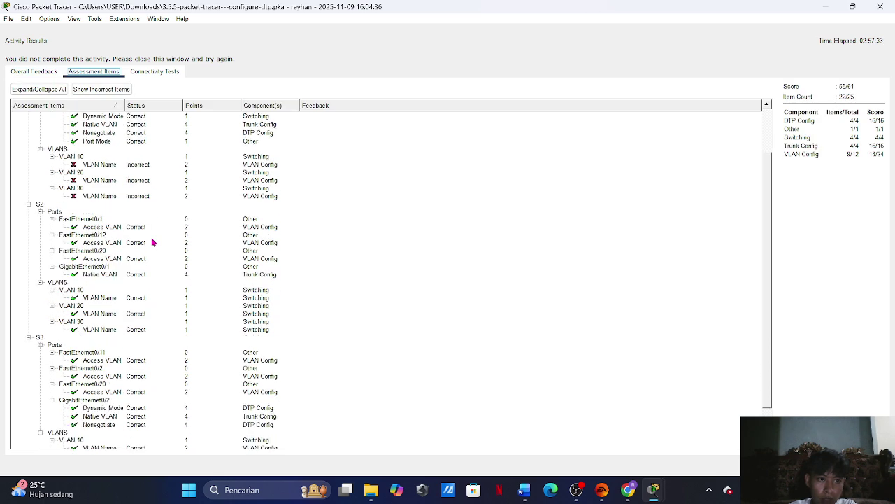
pyautogui.scroll(-2, 153, 243)
pyautogui.scroll(4, 152, 243)
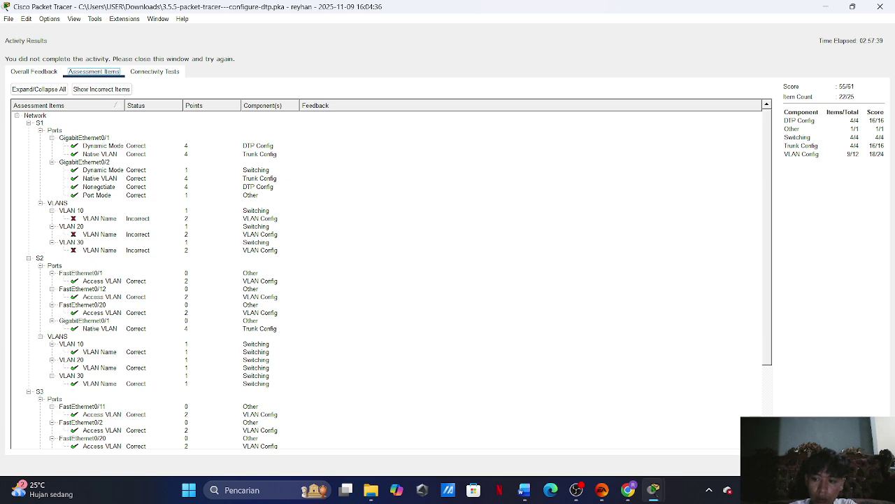
pyautogui.press('Escape')
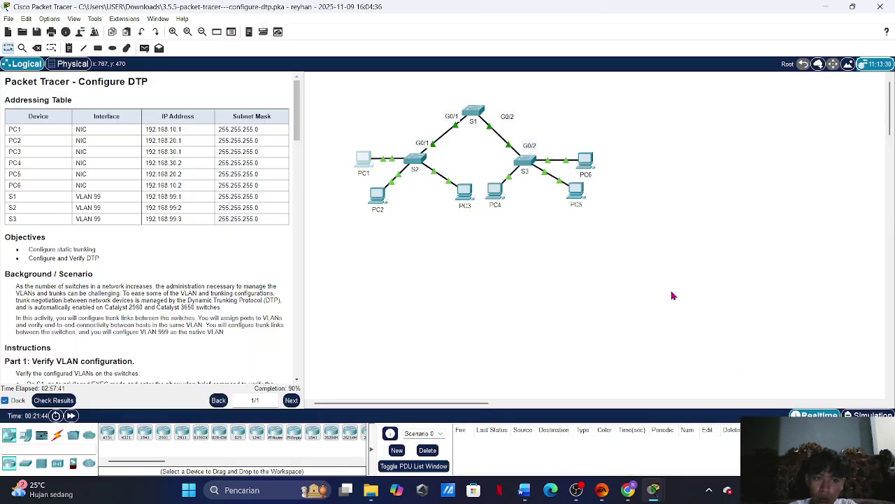
# Name VLAN 10 Red in S1's CLI and exit to global configuration mode
pyautogui.click(474, 114)
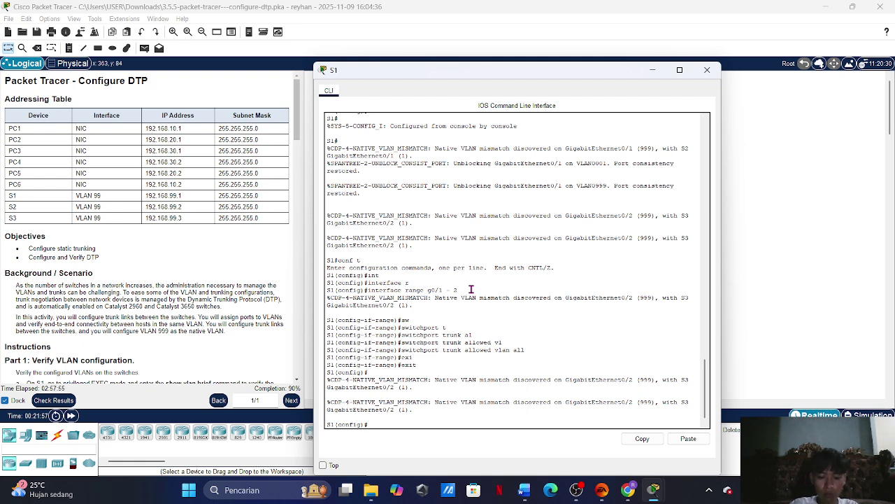
pyautogui.write('vl')
pyautogui.press('Tab')
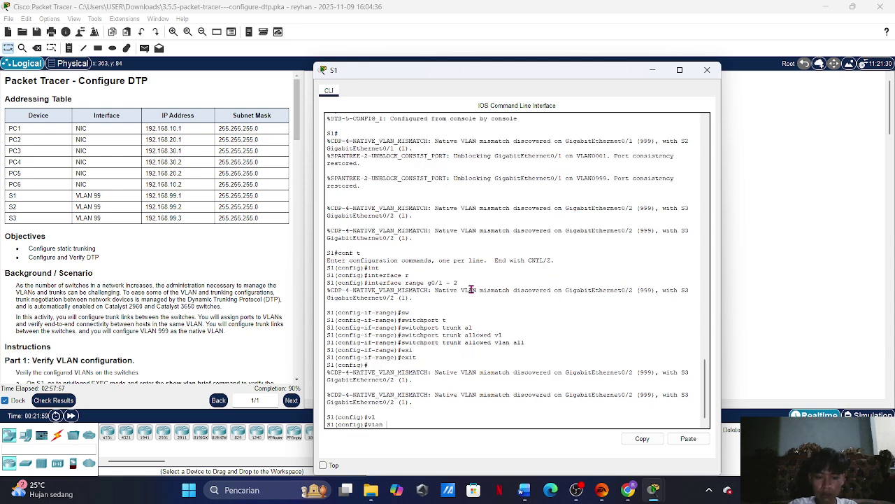
pyautogui.write('10')
pyautogui.press('Return')
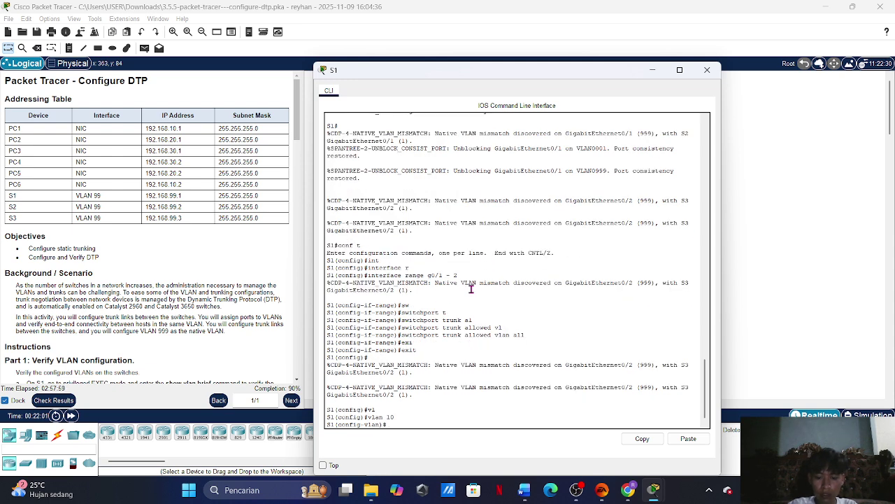
pyautogui.write('nam')
pyautogui.press('Tab')
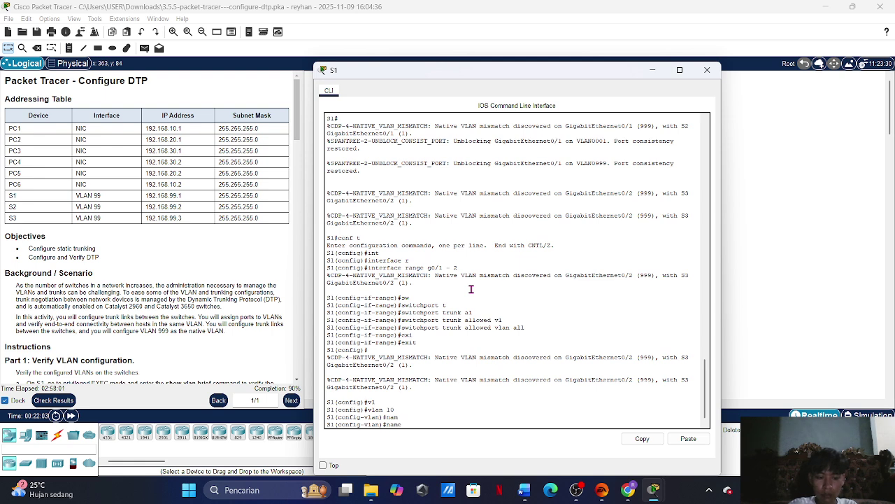
pyautogui.write('Red')
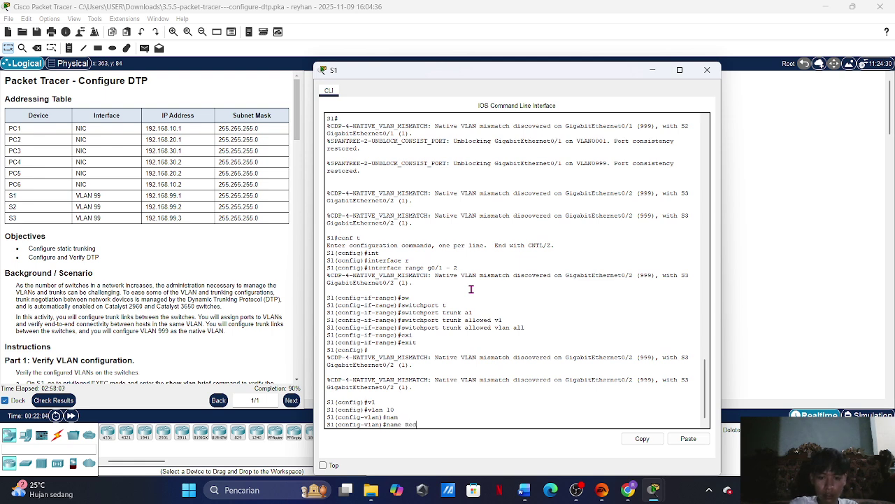
pyautogui.press('Return')
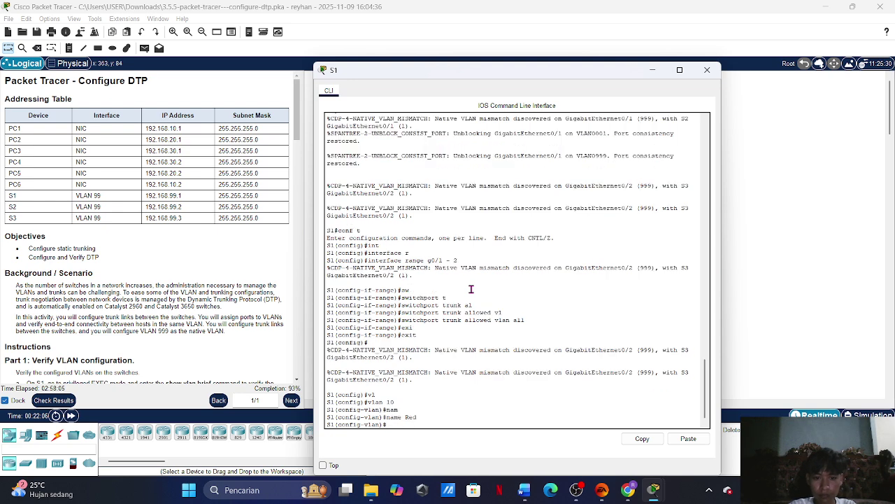
pyautogui.write('exit')
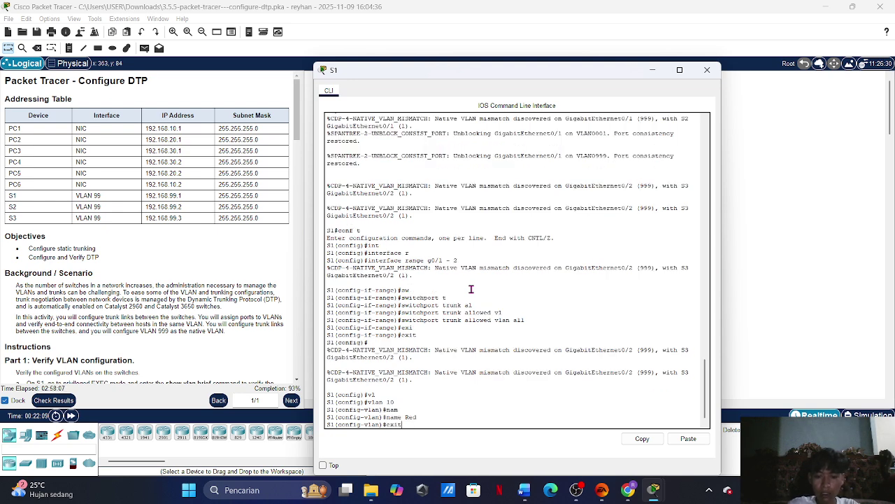
pyautogui.press('Return')
# Name VLAN 20 Blue on S1 and exit its VLAN configuration mode
pyautogui.write('vl')
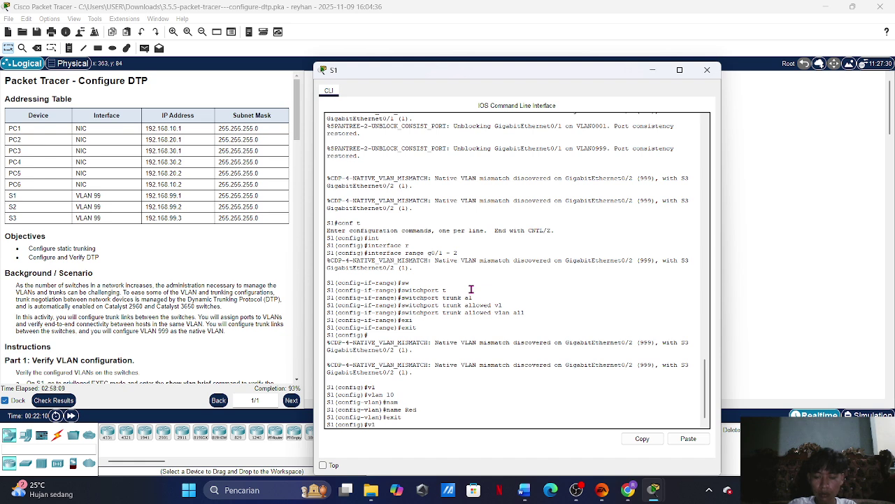
pyautogui.press('Tab')
pyautogui.write('2')
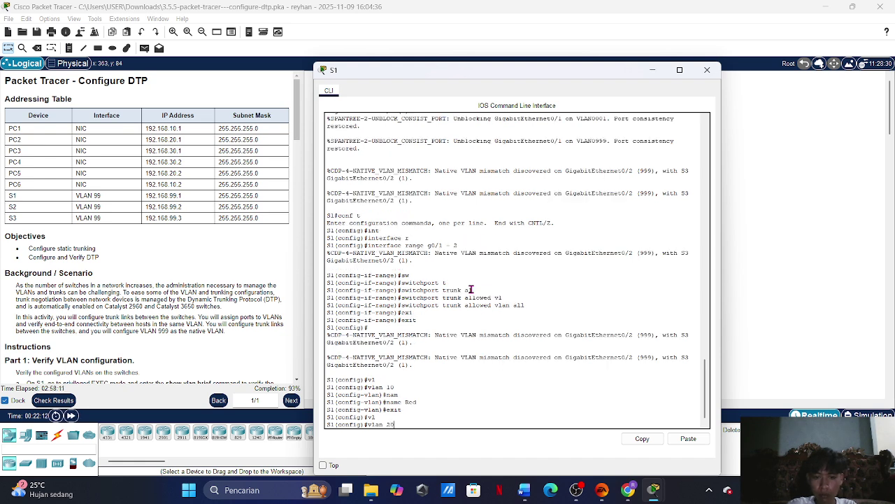
pyautogui.write('0')
pyautogui.press('Return')
pyautogui.write('nfig-vlan)#n')
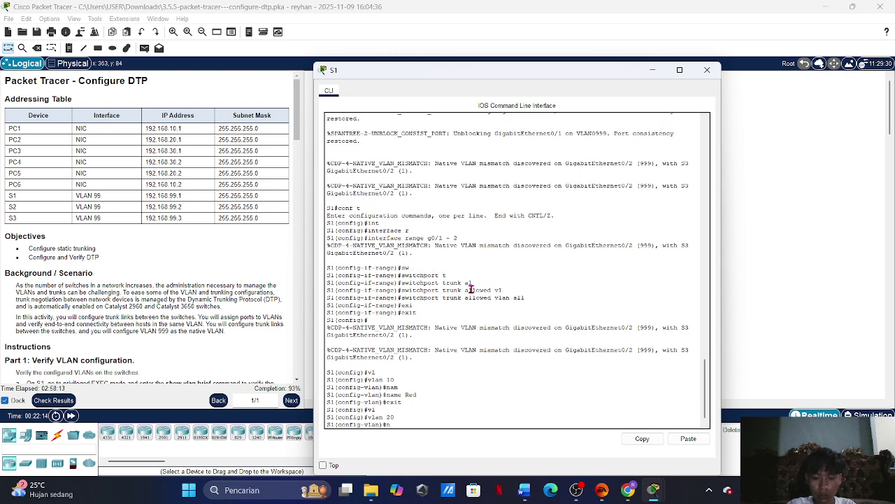
pyautogui.write('a')
pyautogui.press('Tab')
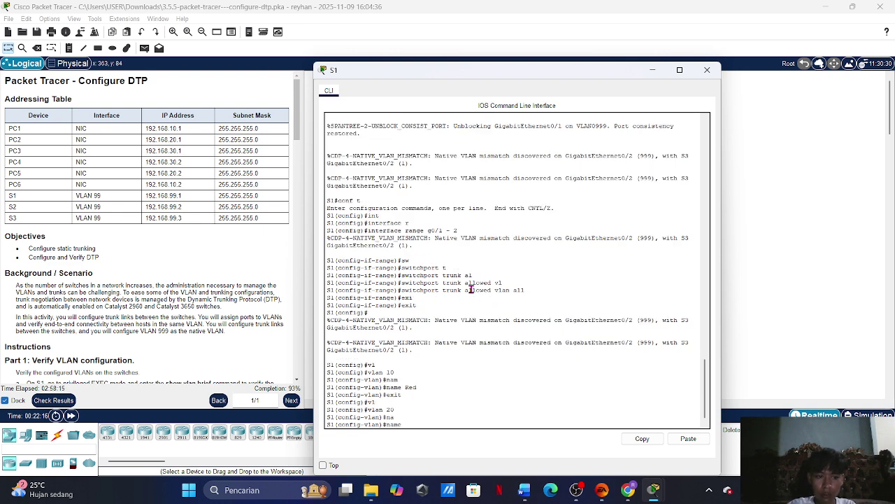
pyautogui.write('Blue')
pyautogui.press('Return')
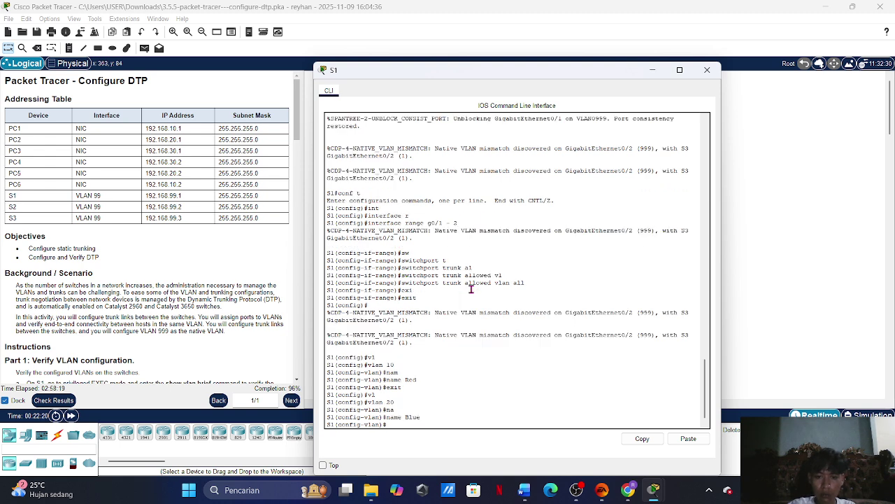
pyautogui.write('ex')
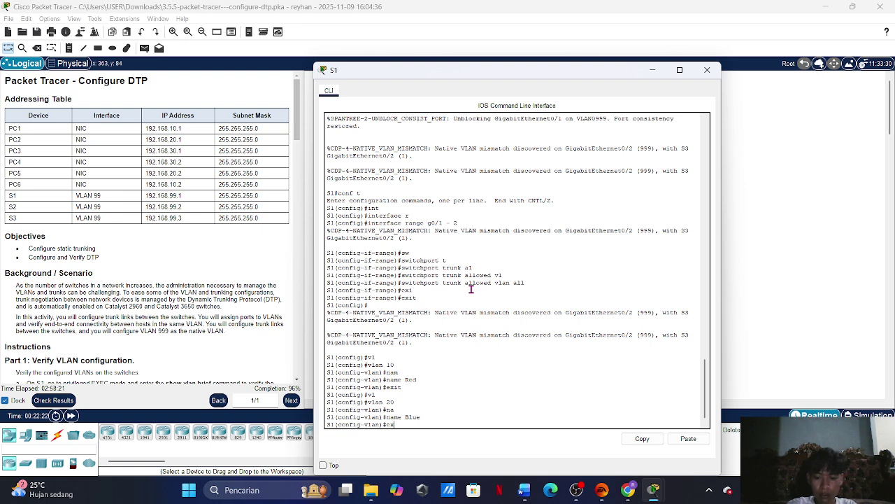
pyautogui.write('it')
pyautogui.press('Return')
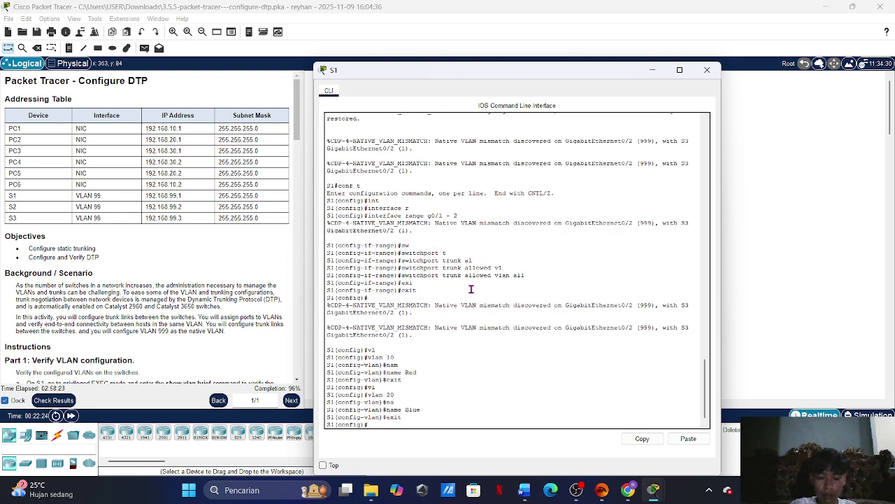
# Name VLAN 30 Yellow in S1's CLI and exit to global configuration mode
pyautogui.write('vla')
pyautogui.press('Tab')
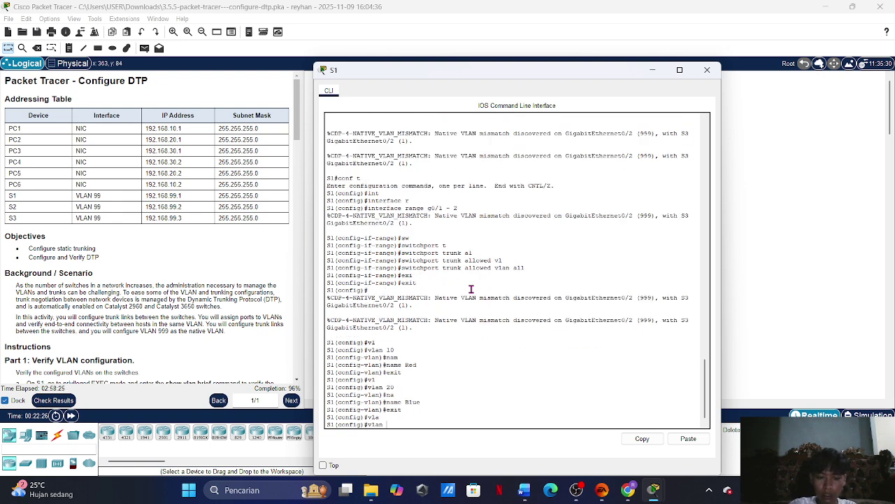
pyautogui.write('30')
pyautogui.press('Return')
pyautogui.write('nam')
pyautogui.press('Tab')
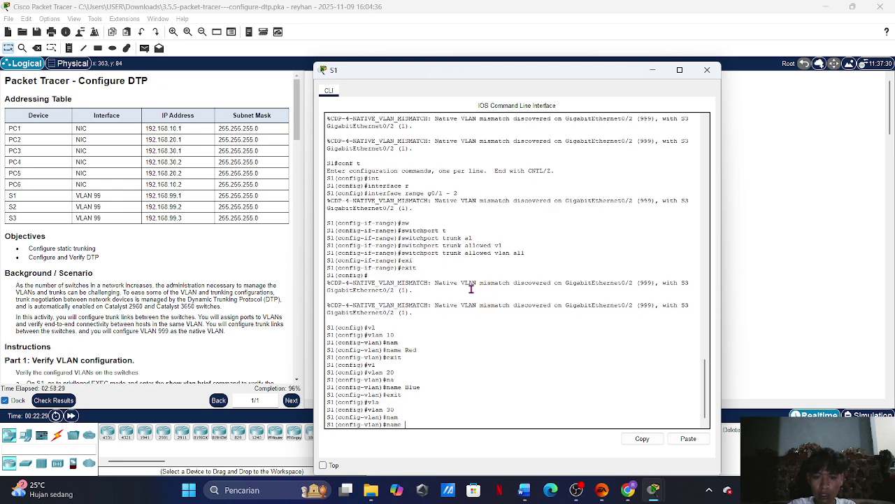
pyautogui.write('Y')
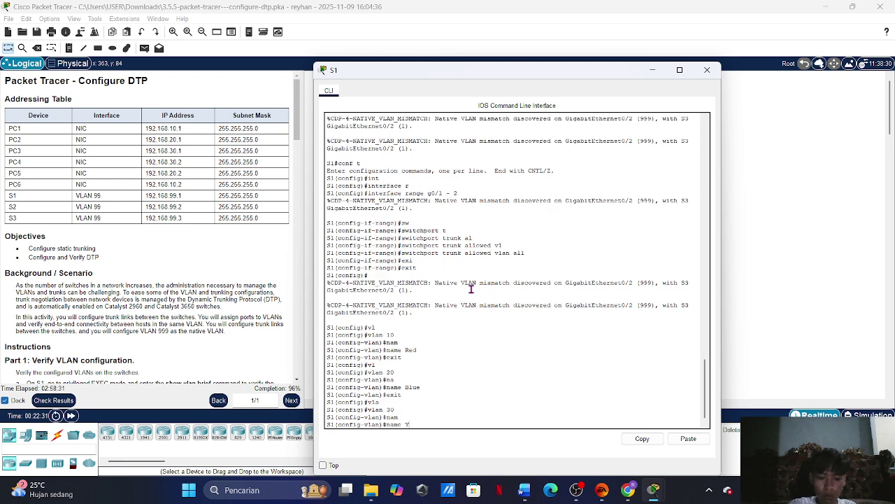
pyautogui.write('ell')
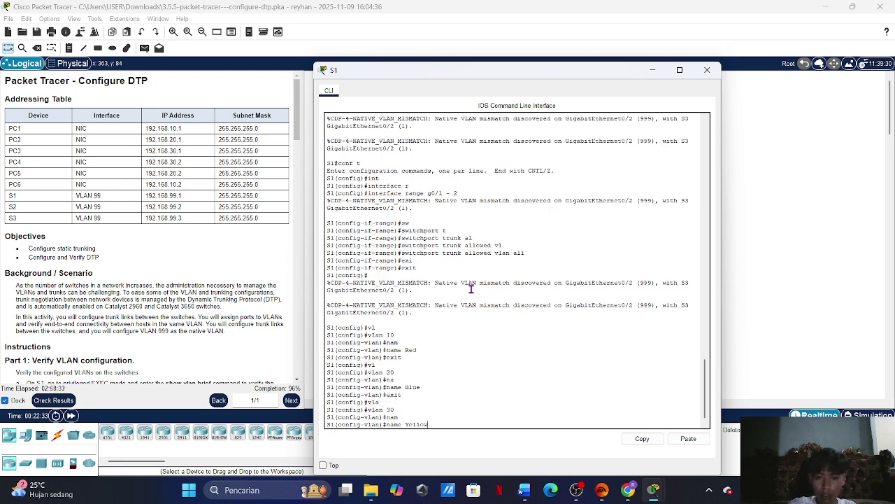
pyautogui.write('ow')
pyautogui.press('Return')
pyautogui.write('ex')
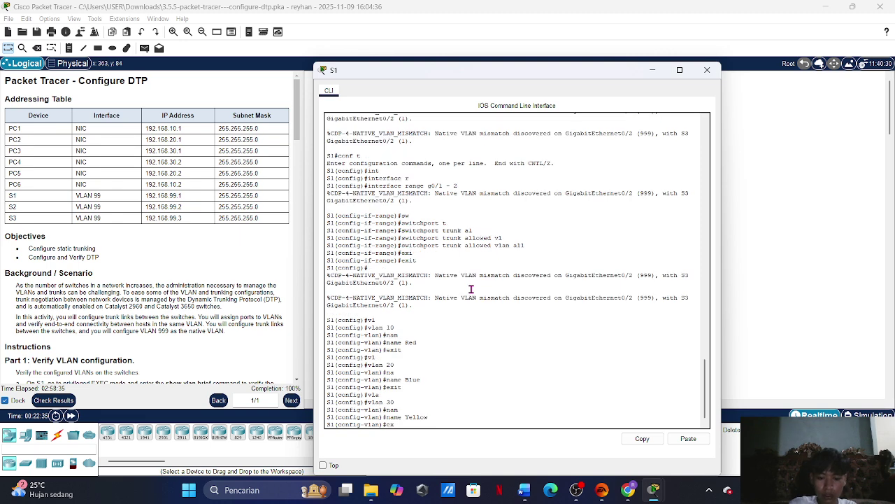
pyautogui.write('it')
pyautogui.press('Return')
# Start another ping to 192.168.20.1 from PC1's Command Prompt and interrupt it
pyautogui.hotkey('alt', 'Tab')
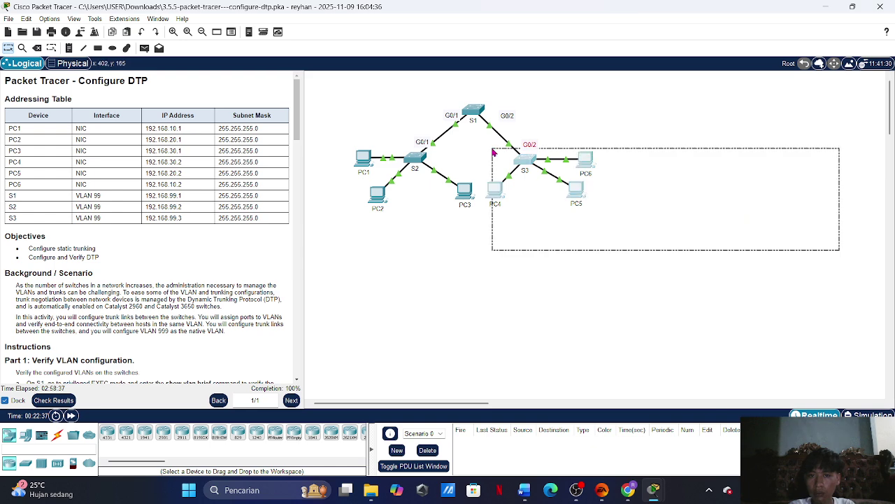
pyautogui.click(363, 158)
pyautogui.press('Up')
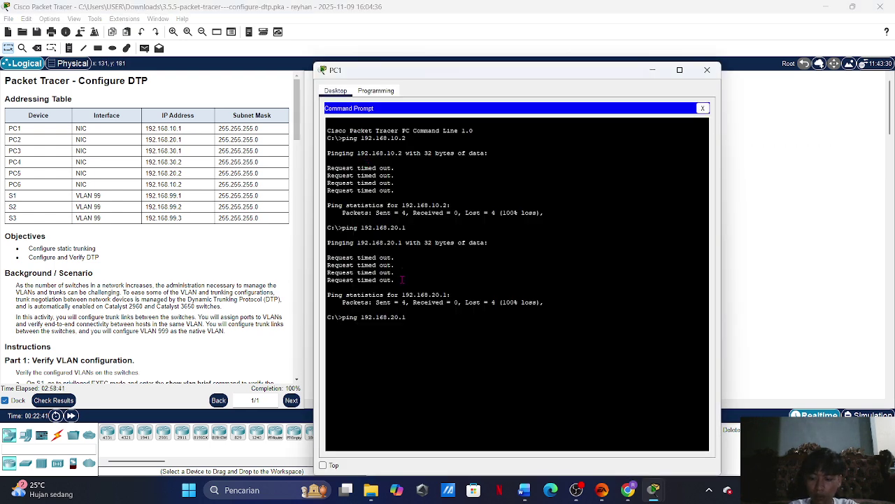
pyautogui.press('Return')
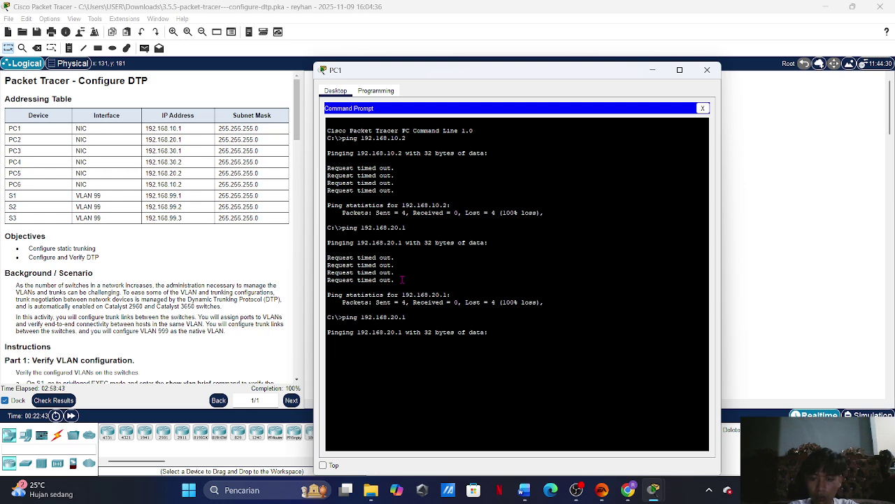
pyautogui.hotkey('ctrl', 'c')
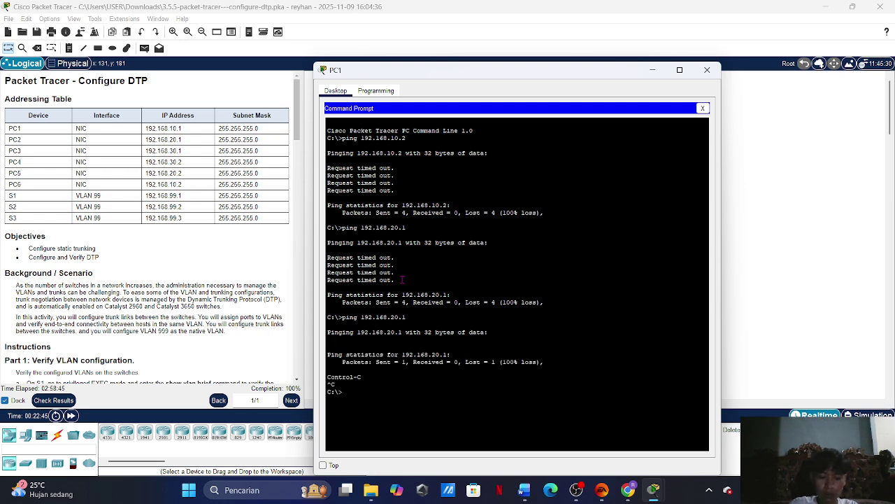
# Ping PC6 at 192.168.10.2 from PC1's Command Prompt and return to the topology
pyautogui.press('Up')
pyautogui.press('Up')
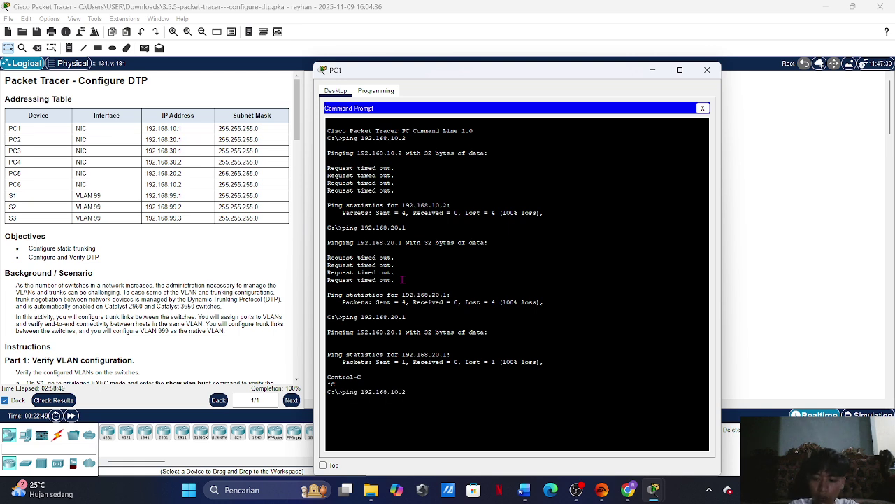
pyautogui.press('Return')
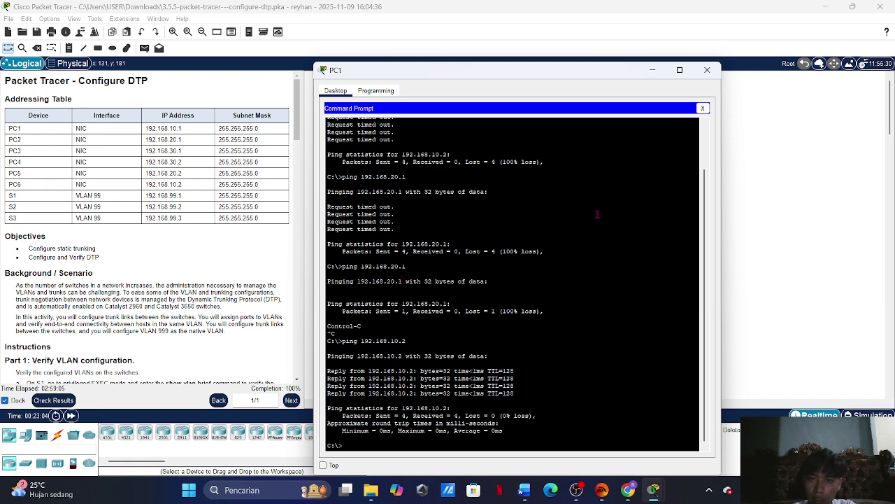
pyautogui.click(768, 205)
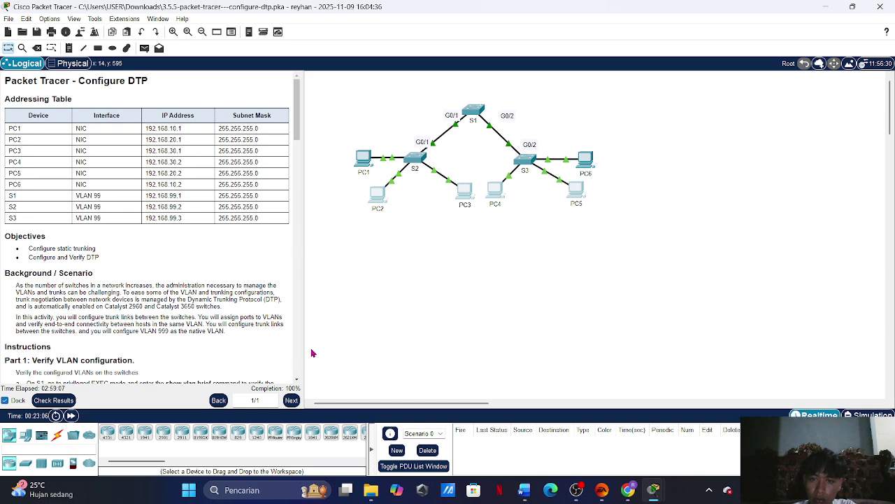